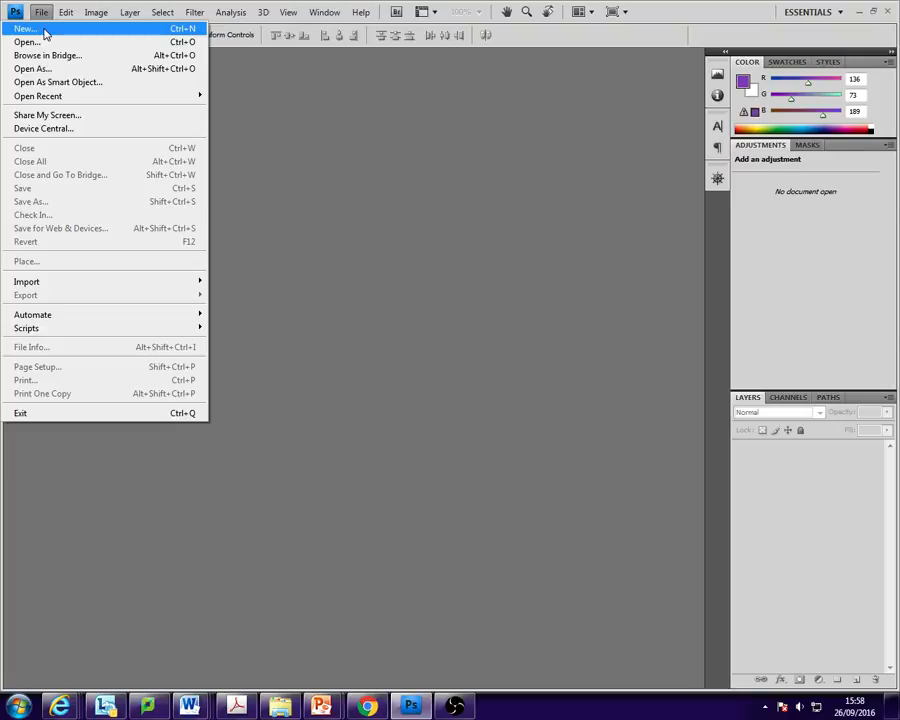
- Start a new document using the Web preset at a size of 1024 x 768 pixels
left_click(45, 31)
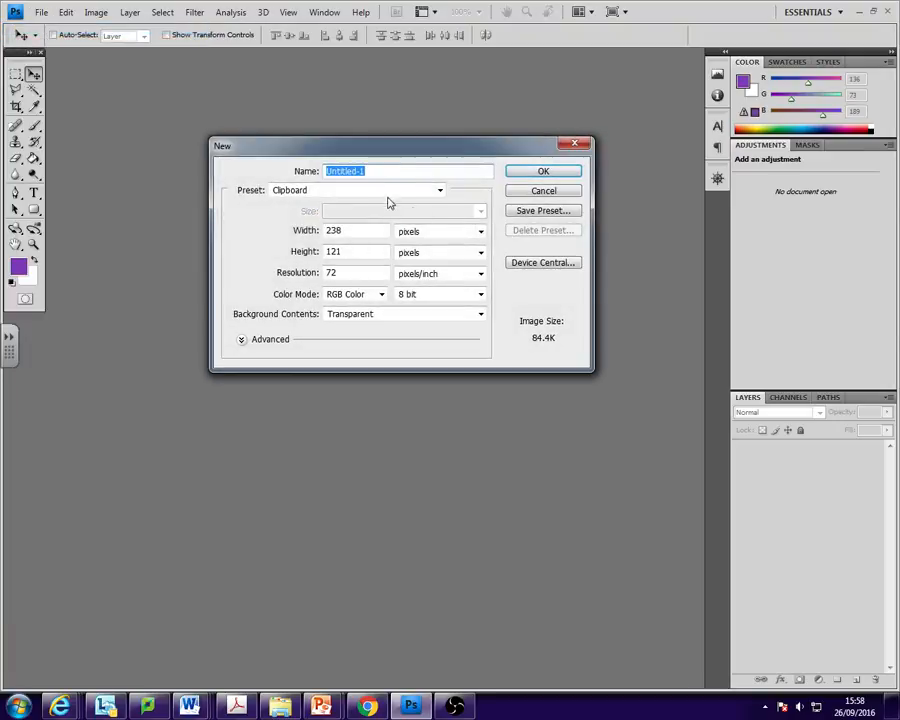
left_click(385, 196)
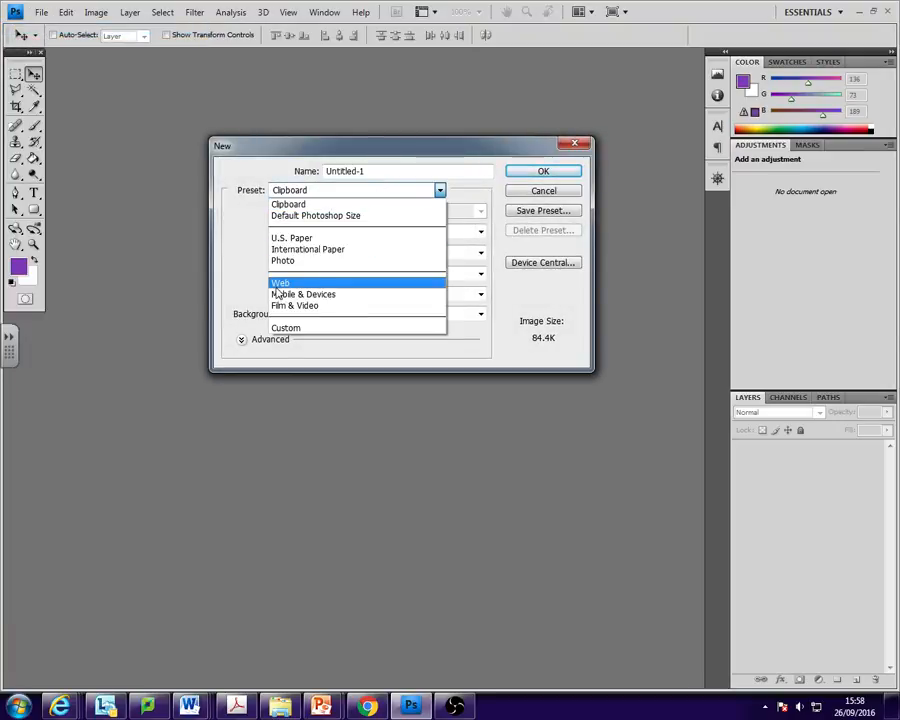
left_click(305, 204)
left_click(287, 197)
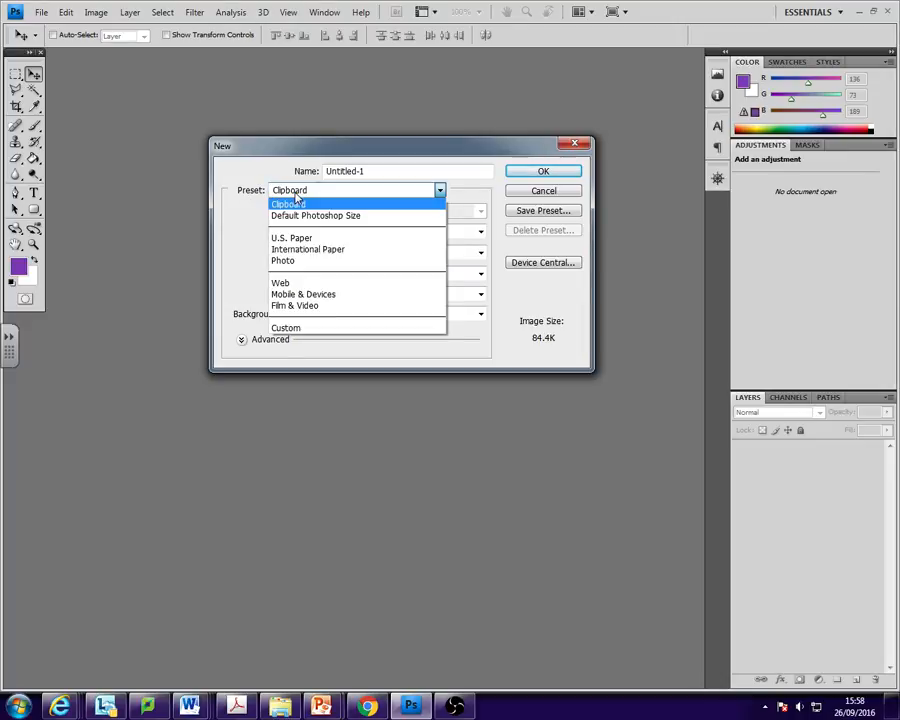
left_click(300, 281)
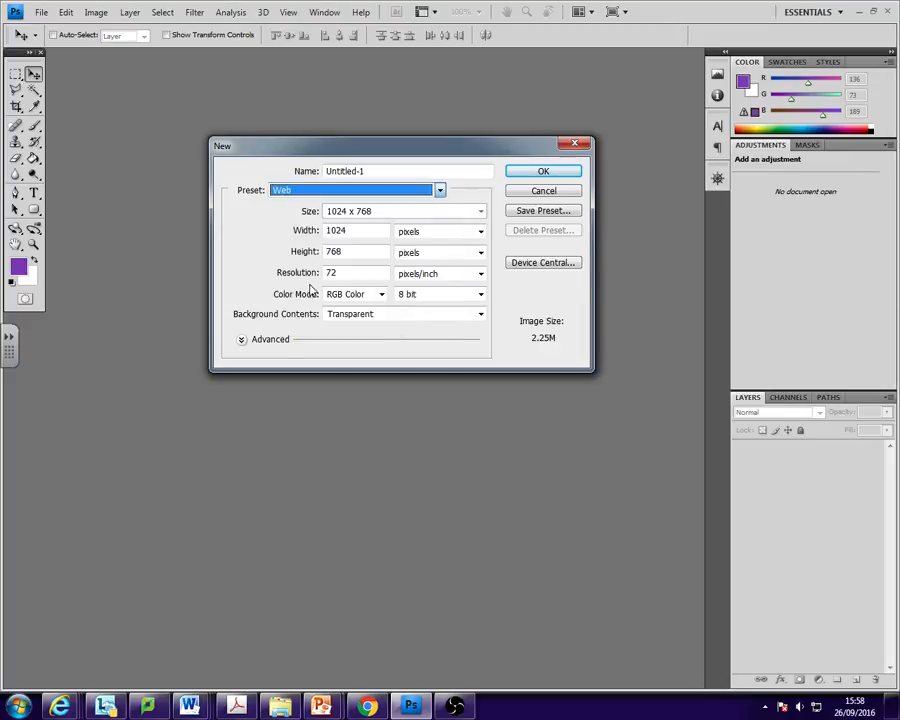
left_click(340, 211)
left_click(342, 211)
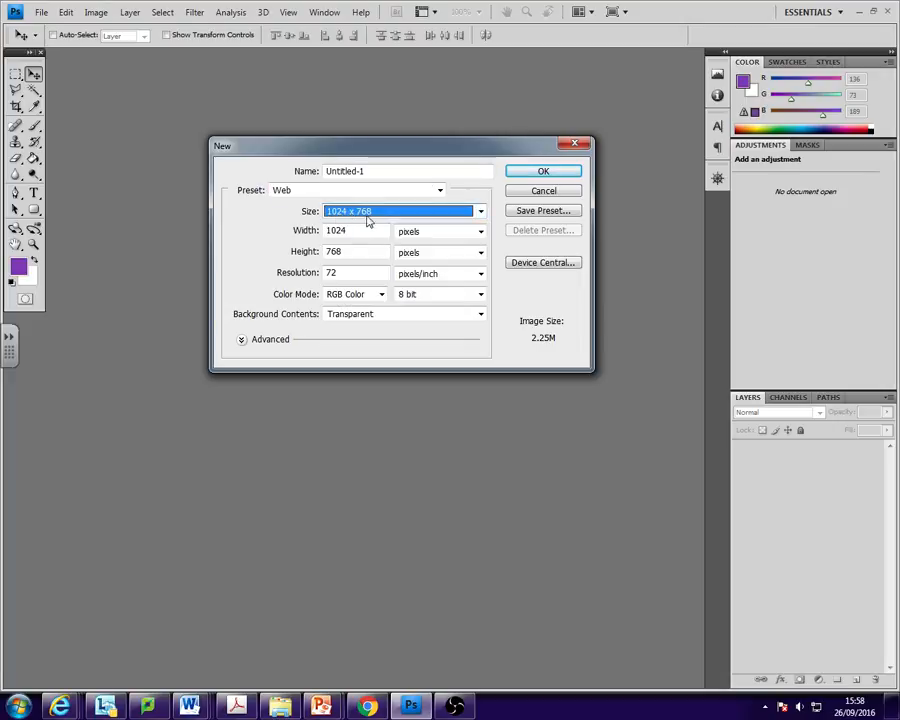
- Create the document with 72 pixels/inch resolution, RGB Color mode, 8 bit depth and transparent background
left_click_drag(352, 274, 316, 272)
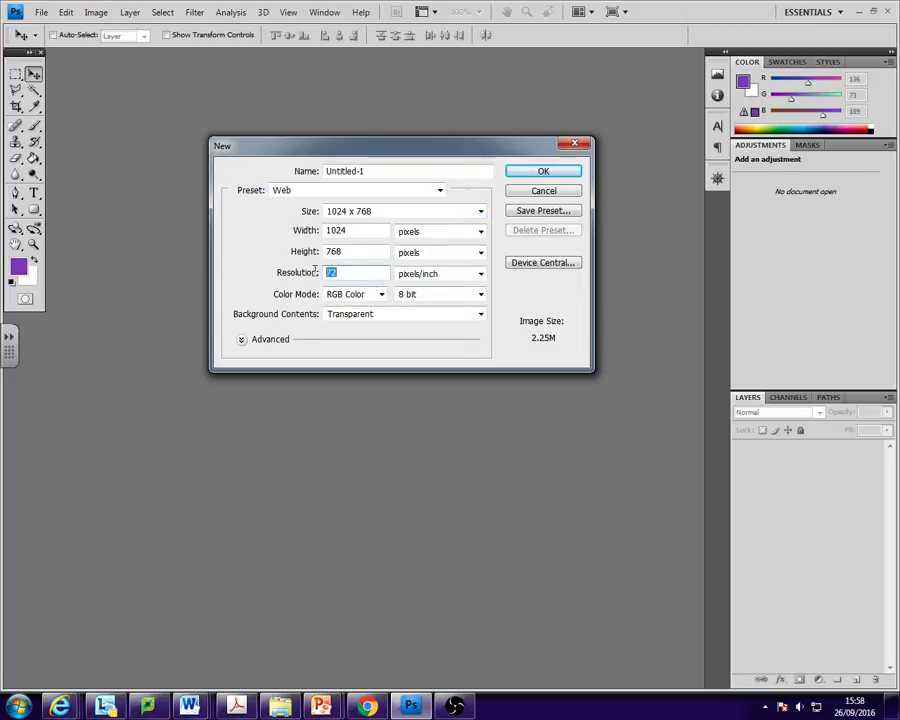
left_click(365, 296)
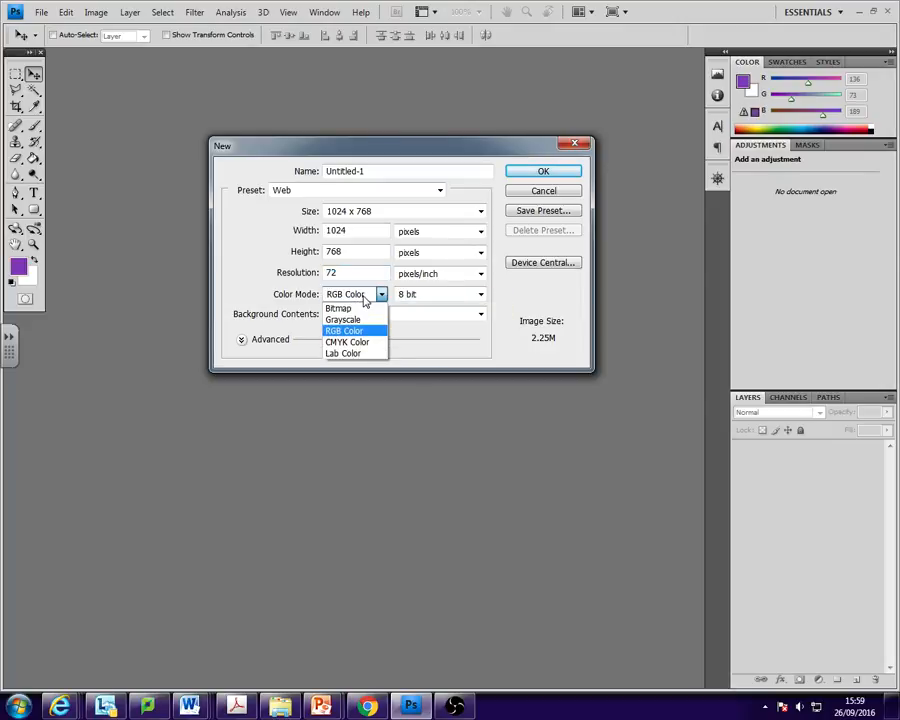
left_click(365, 298)
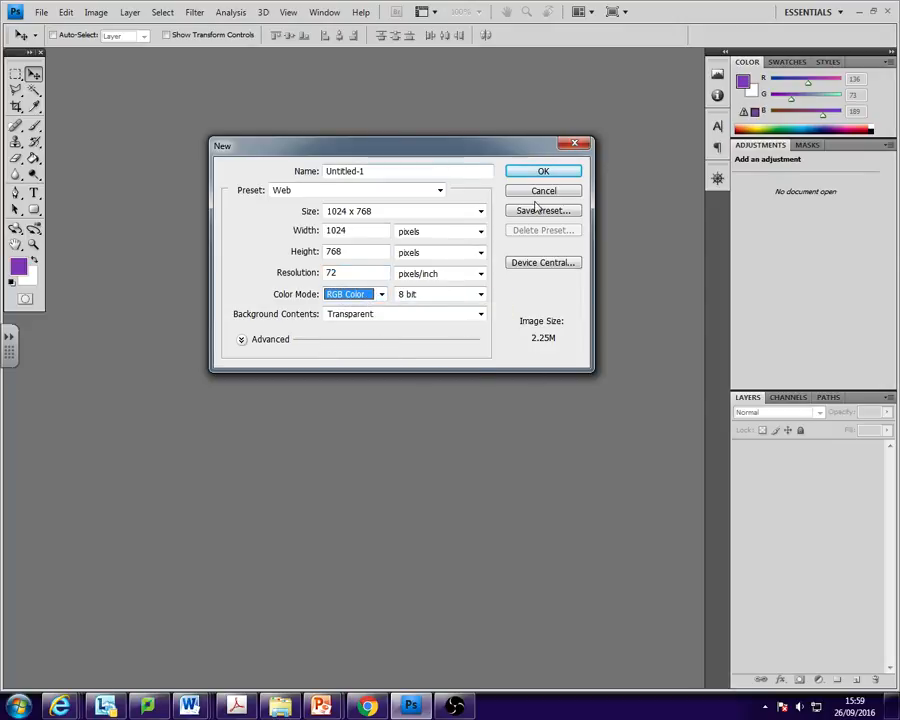
left_click(436, 300)
left_click(436, 302)
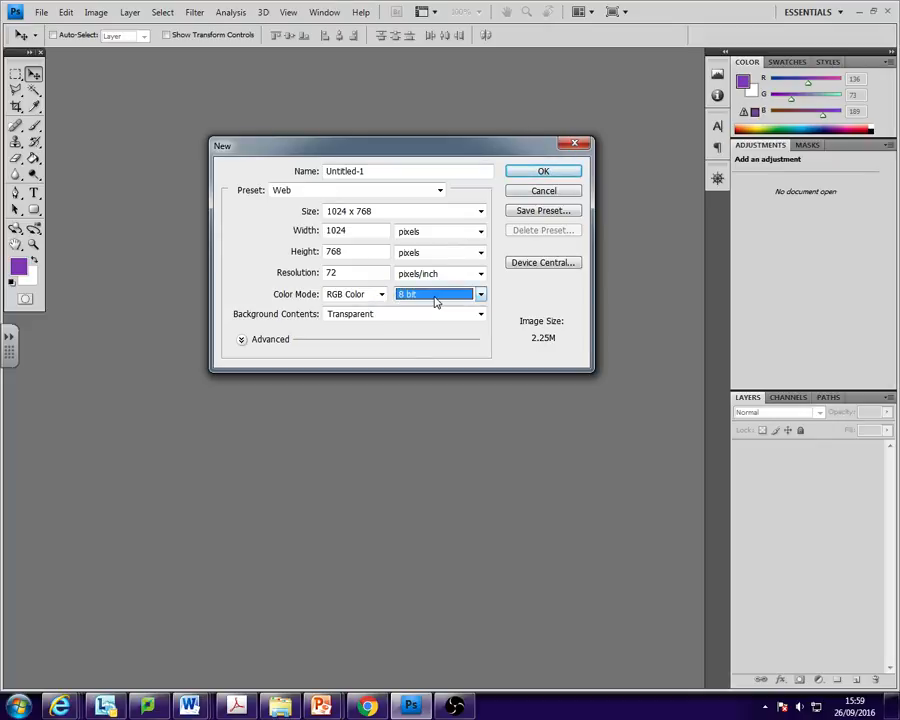
left_click(550, 173)
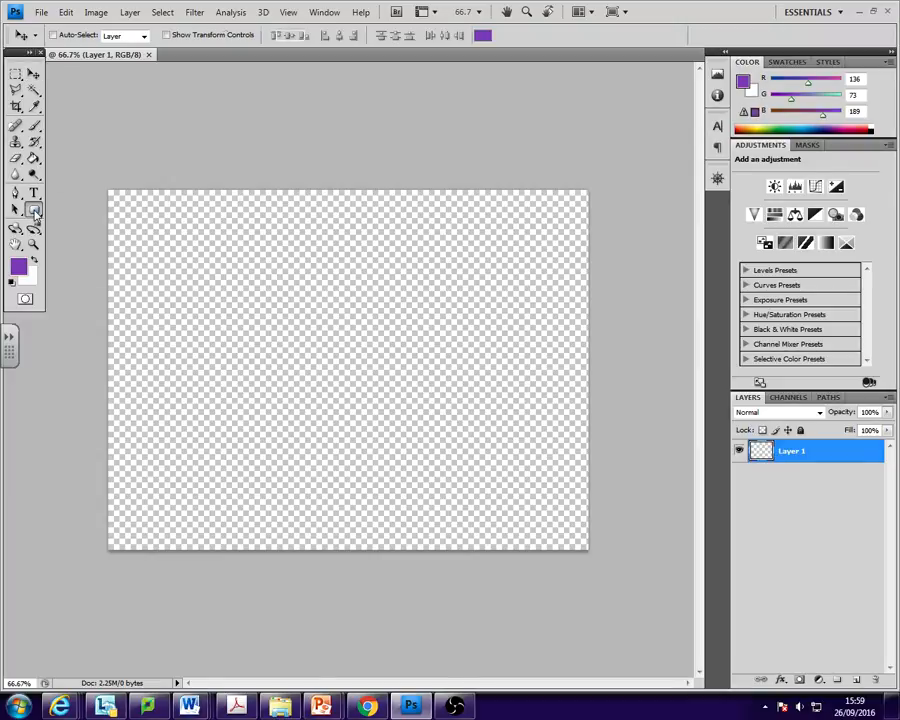
- Activate the Rounded Rectangle Tool from the group of shape tools
left_click(33, 210)
left_click(35, 212)
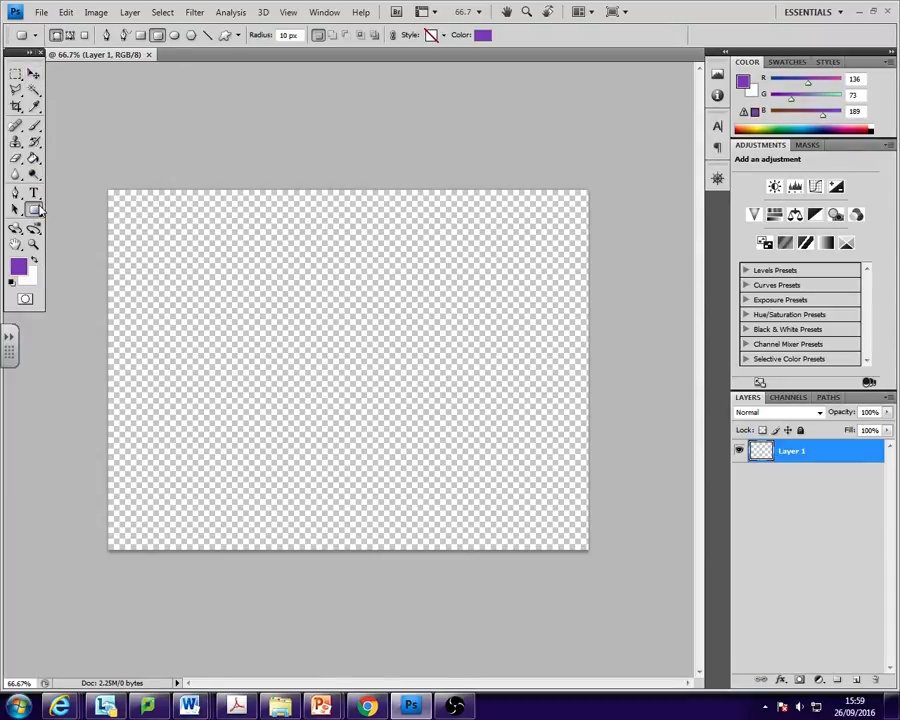
left_click(38, 211)
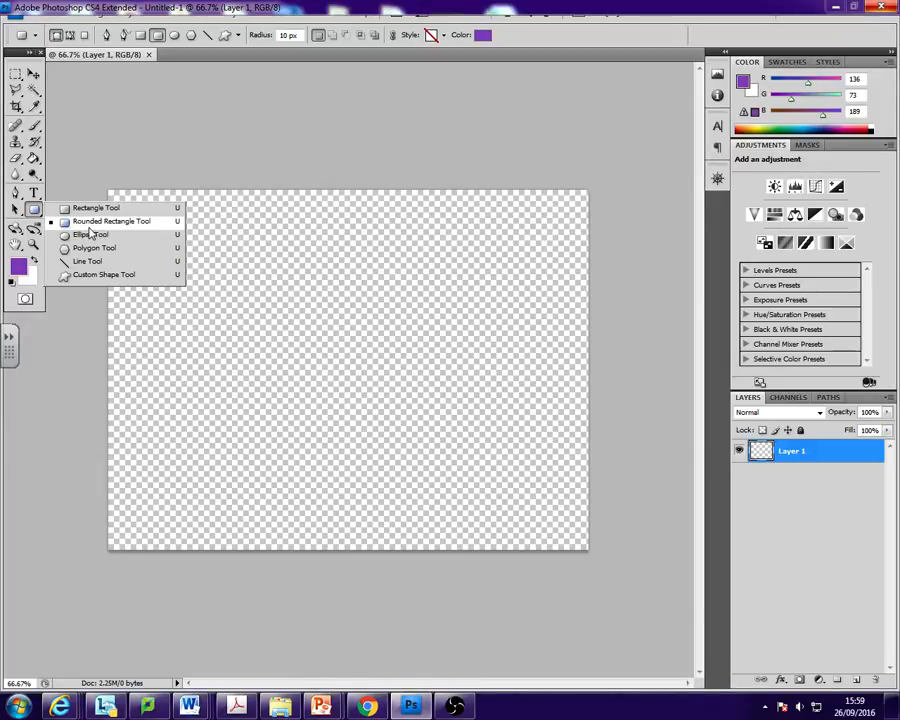
left_click(89, 227)
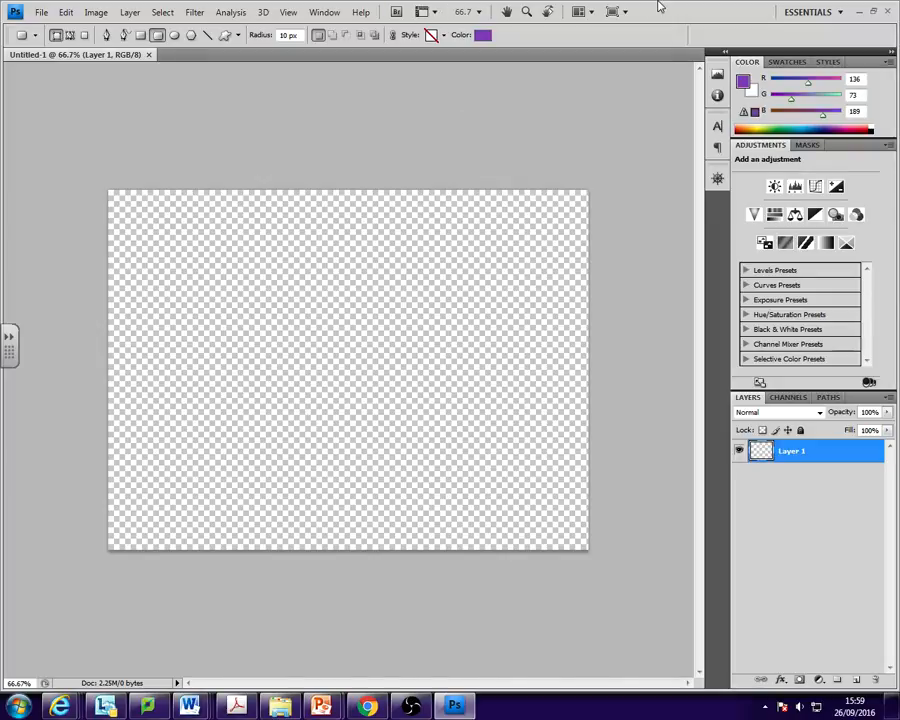
- Recover the hidden floating toolbox, dock it at the edge of the workspace, and return the program to full-screen size
left_click(325, 12)
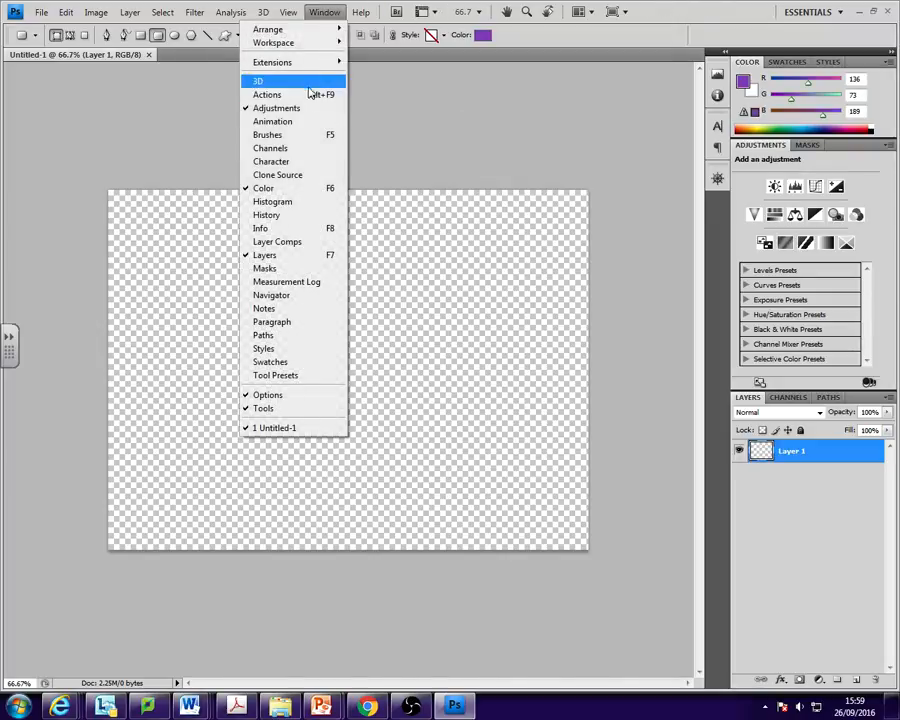
left_click(96, 12)
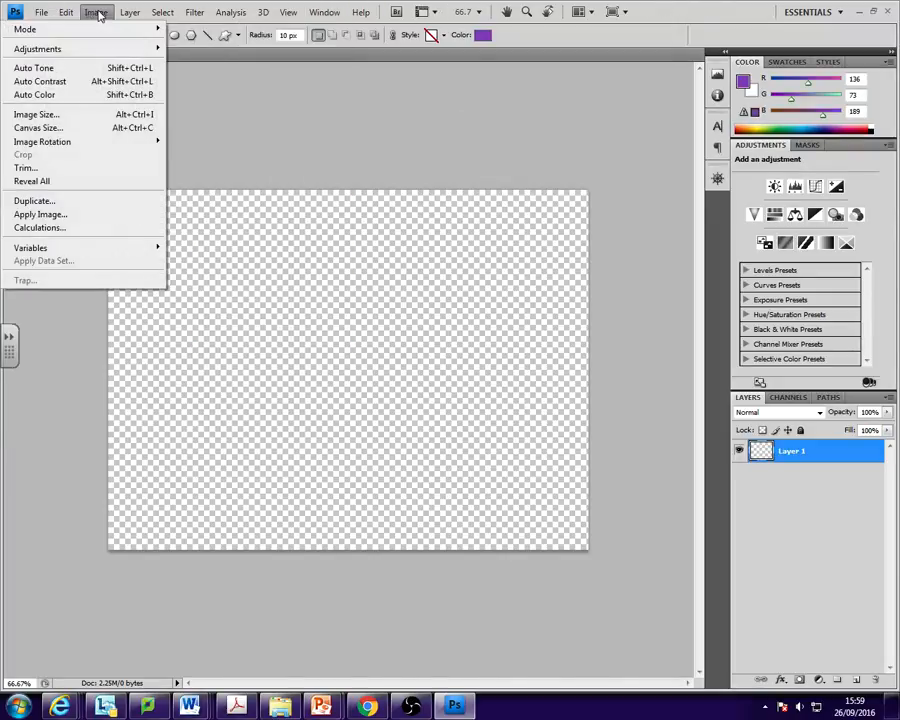
left_click(712, 14)
left_click(873, 12)
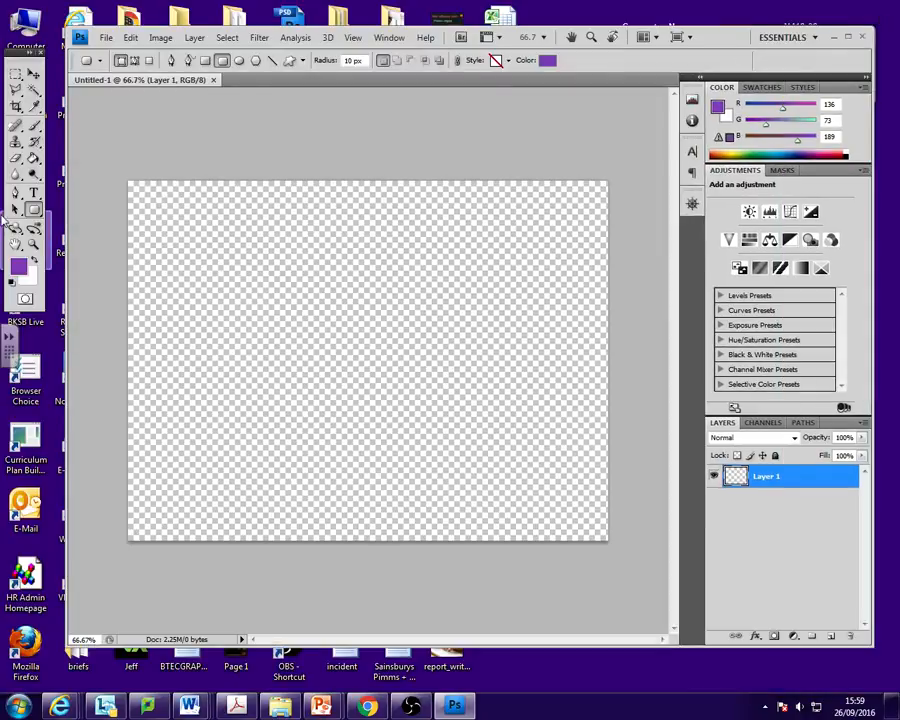
left_click_drag(22, 48, 81, 91)
left_click(849, 38)
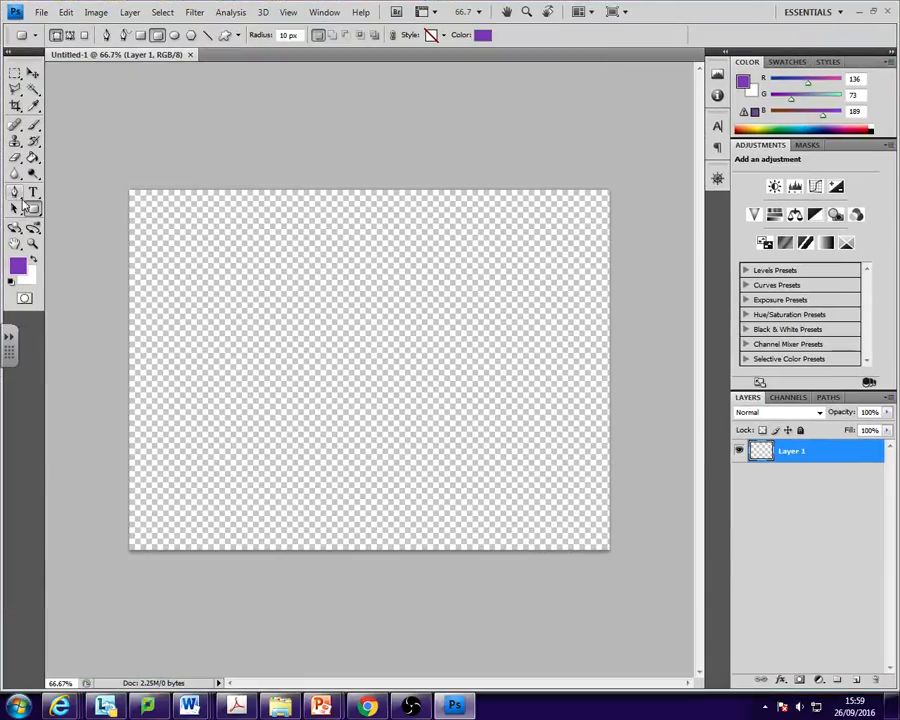
- Set the shape colour to light blue #72cced and draw a rounded bar about 32 cm by 2 cm across the canvas's upper part
left_click(483, 35)
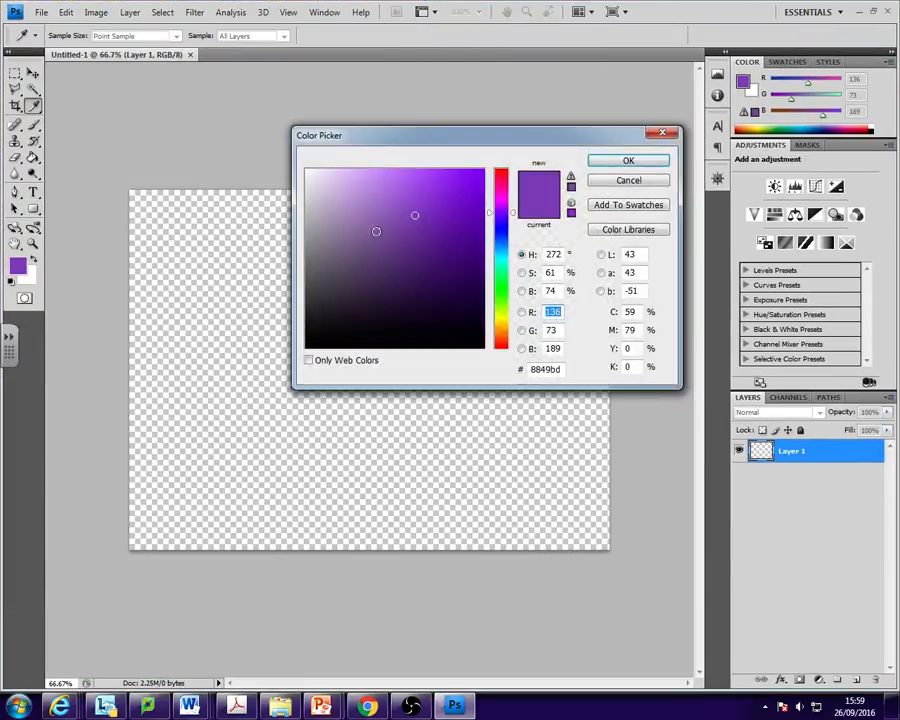
left_click(502, 267)
left_click_drag(502, 270, 501, 259)
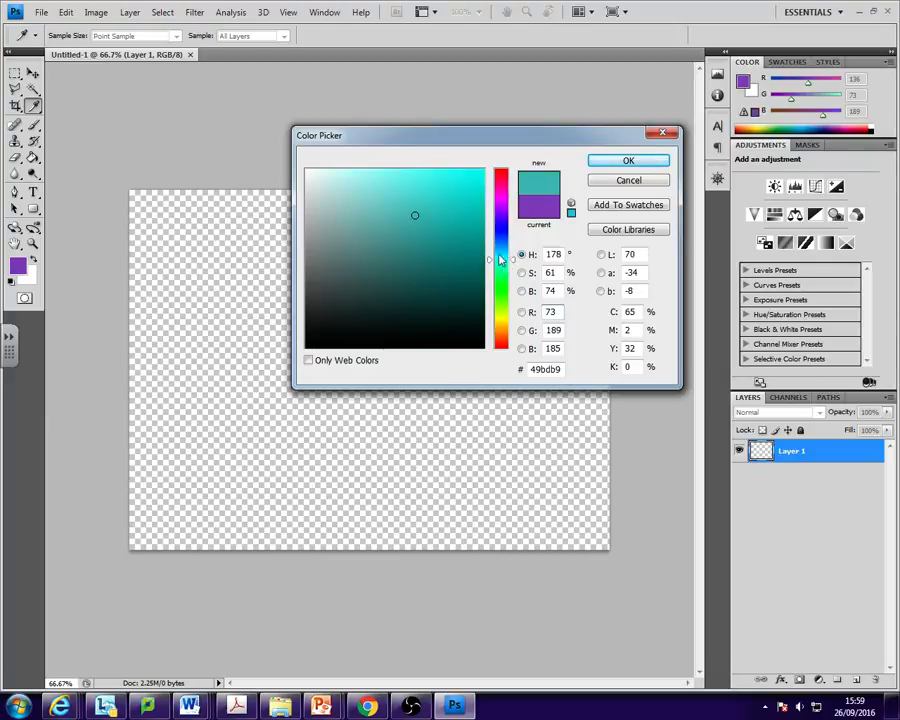
mouse_move(436, 177)
left_mouse_down()
mouse_move(452, 162)
mouse_move(398, 181)
left_mouse_up()
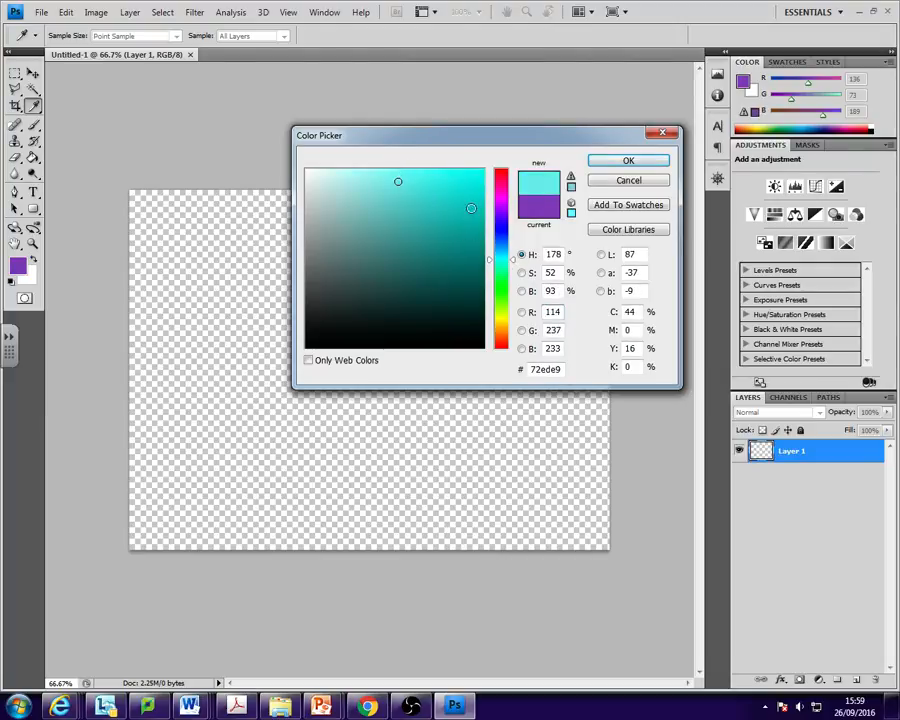
left_click(504, 256)
left_click_drag(505, 260, 504, 251)
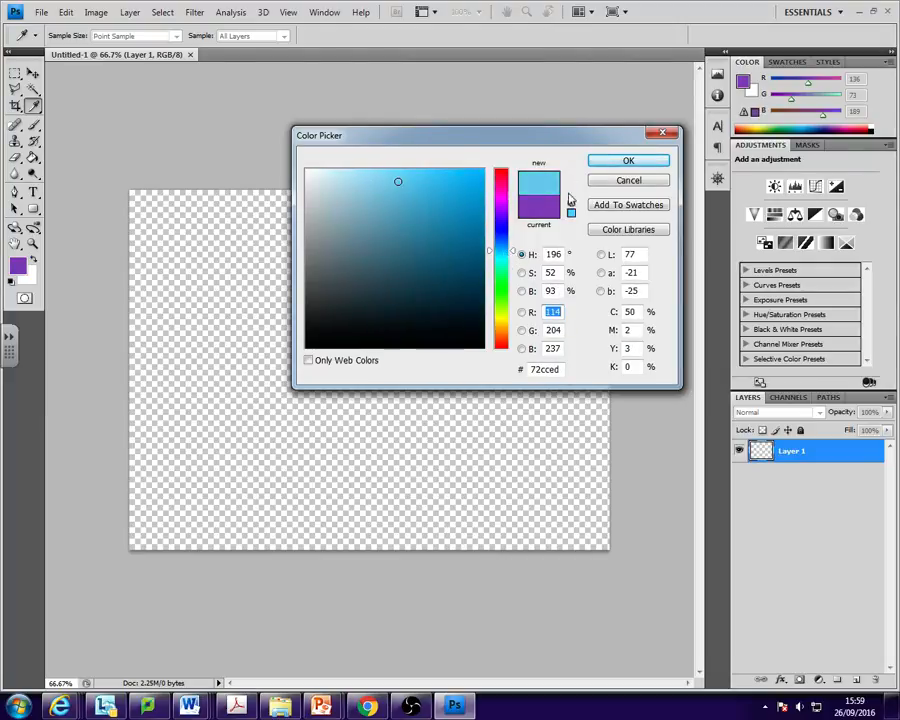
left_click(628, 161)
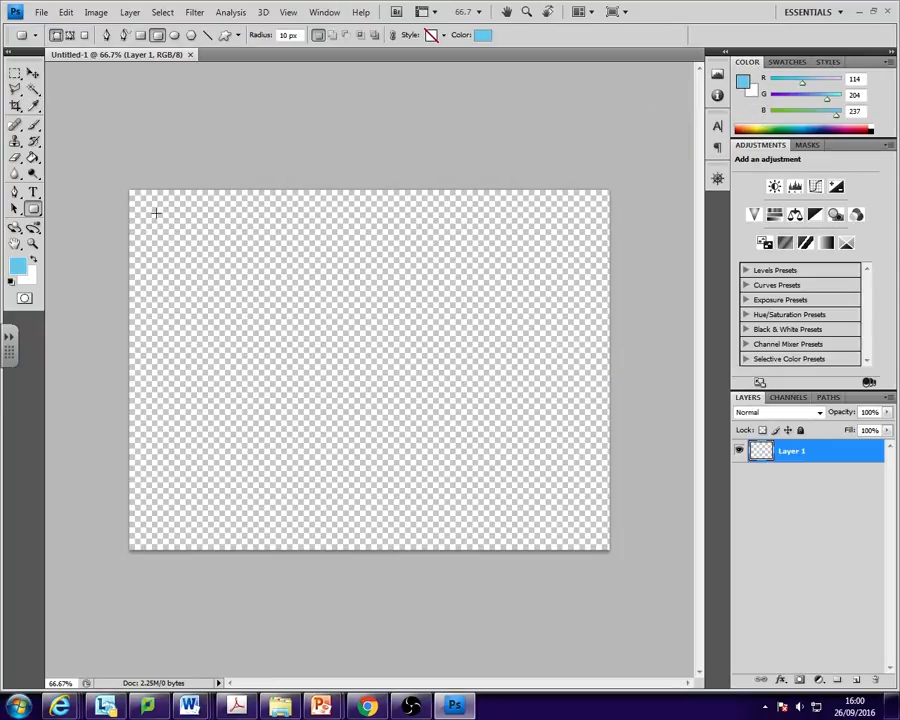
left_click_drag(155, 213, 579, 238)
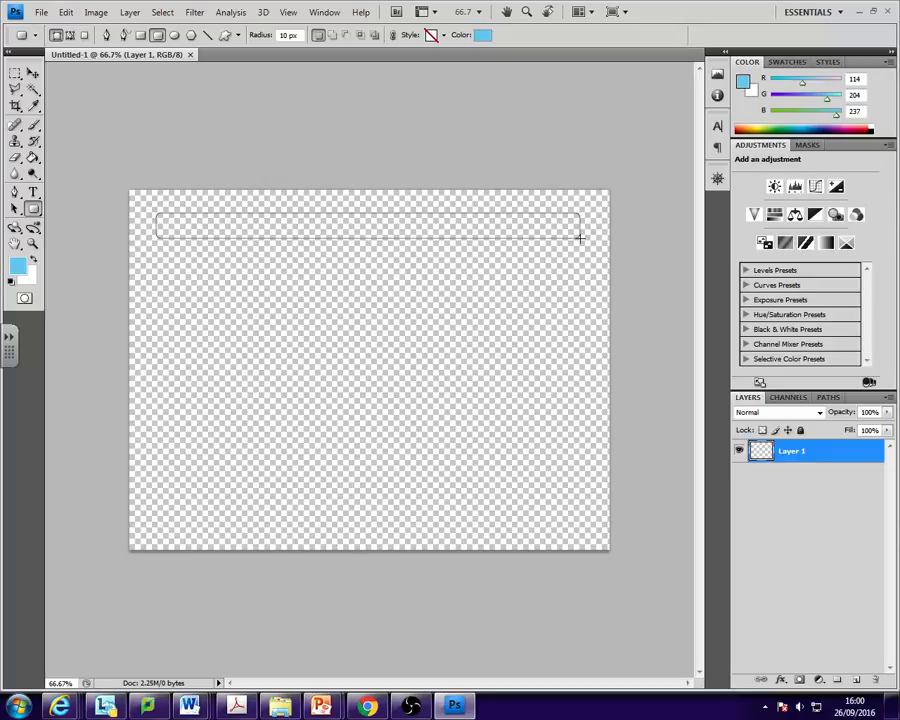
left_click_drag(579, 238, 579, 238)
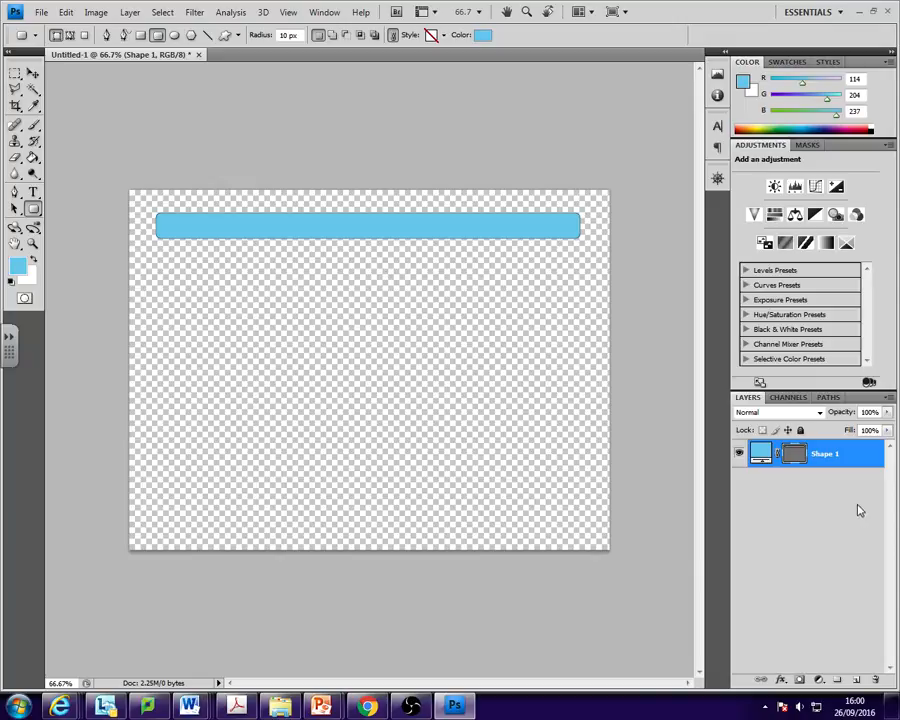
- Rasterize the blue bar's shape layer
left_click(831, 472)
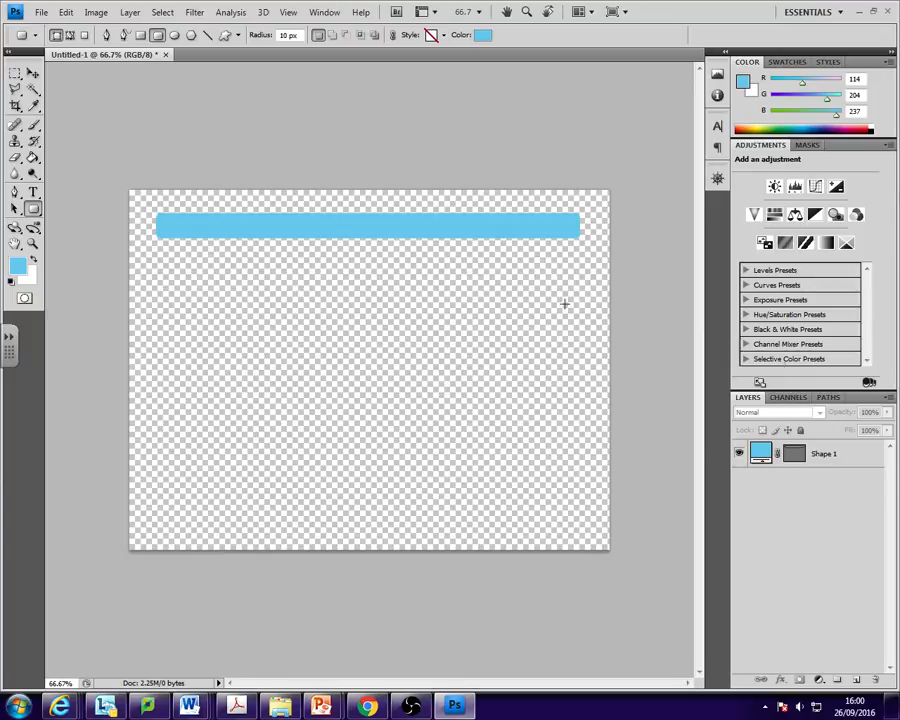
left_click(826, 456)
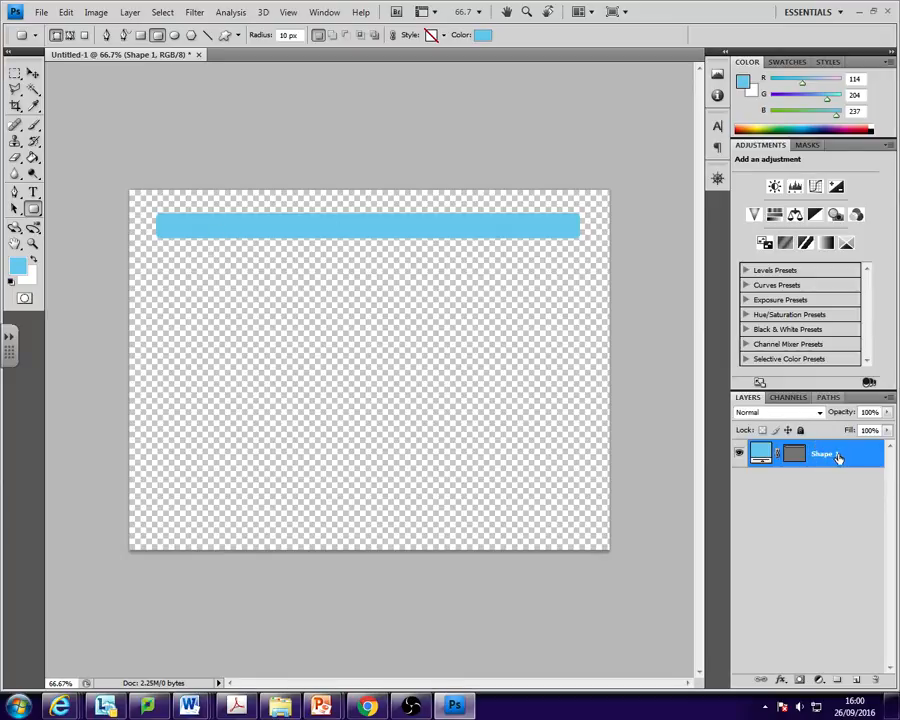
right_click(838, 456)
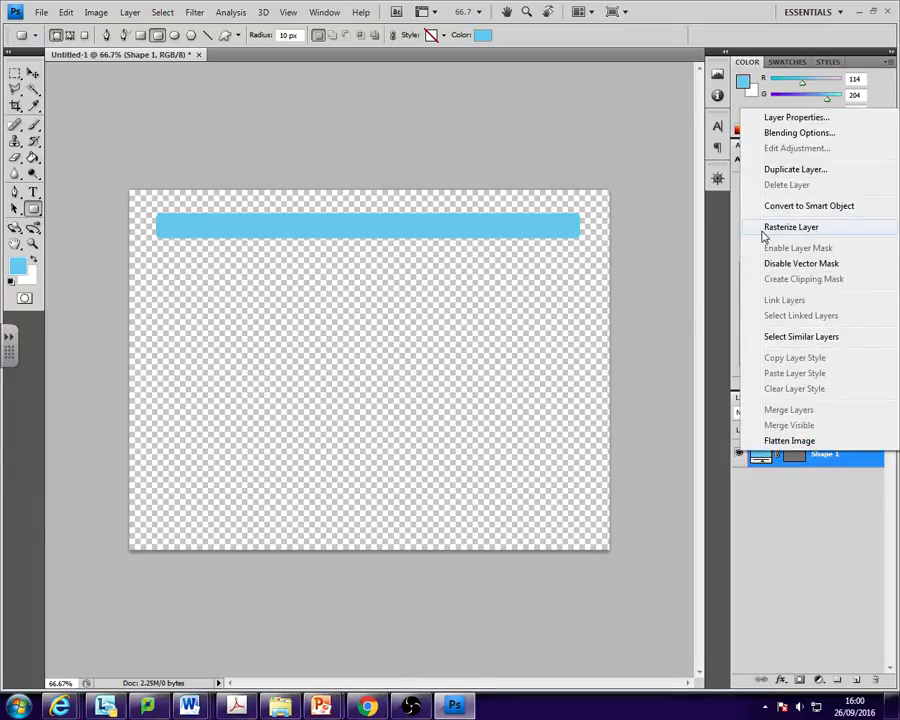
left_click(799, 229)
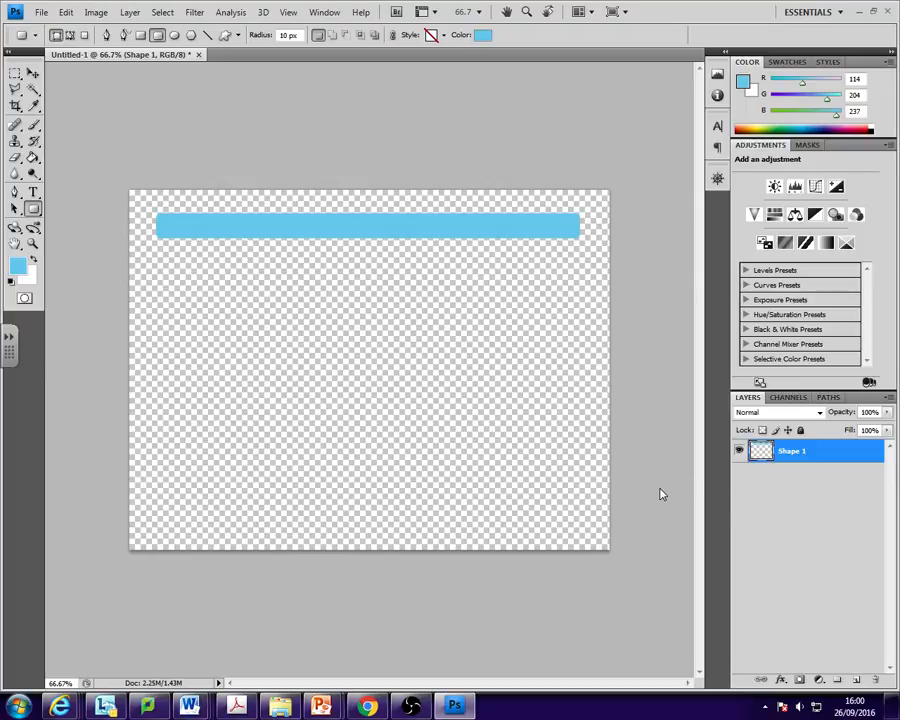
- Show the rulers around the canvas
left_click(325, 13)
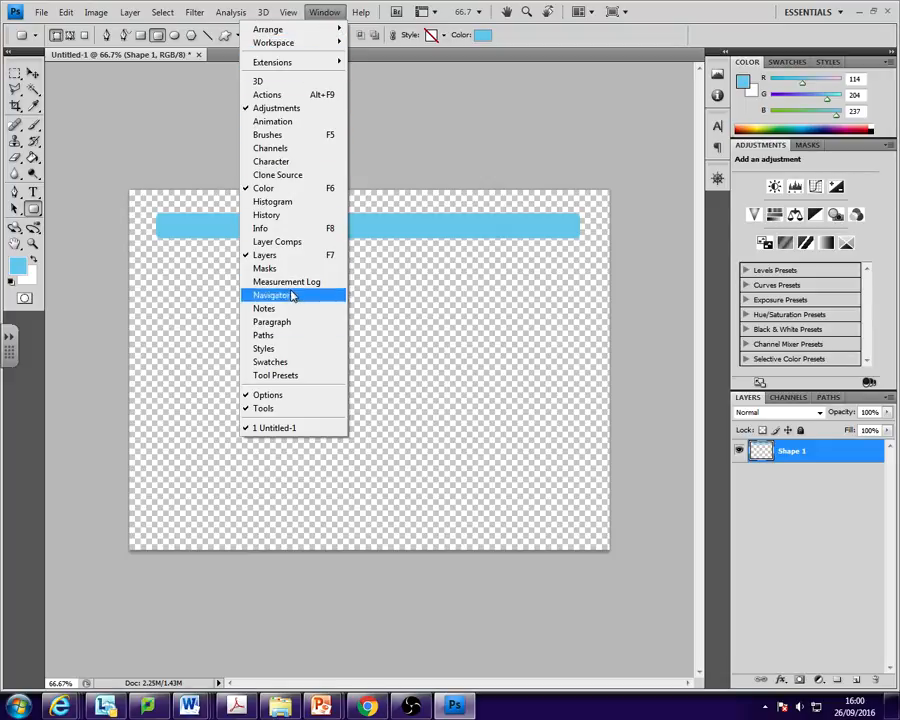
mouse_move(288, 14)
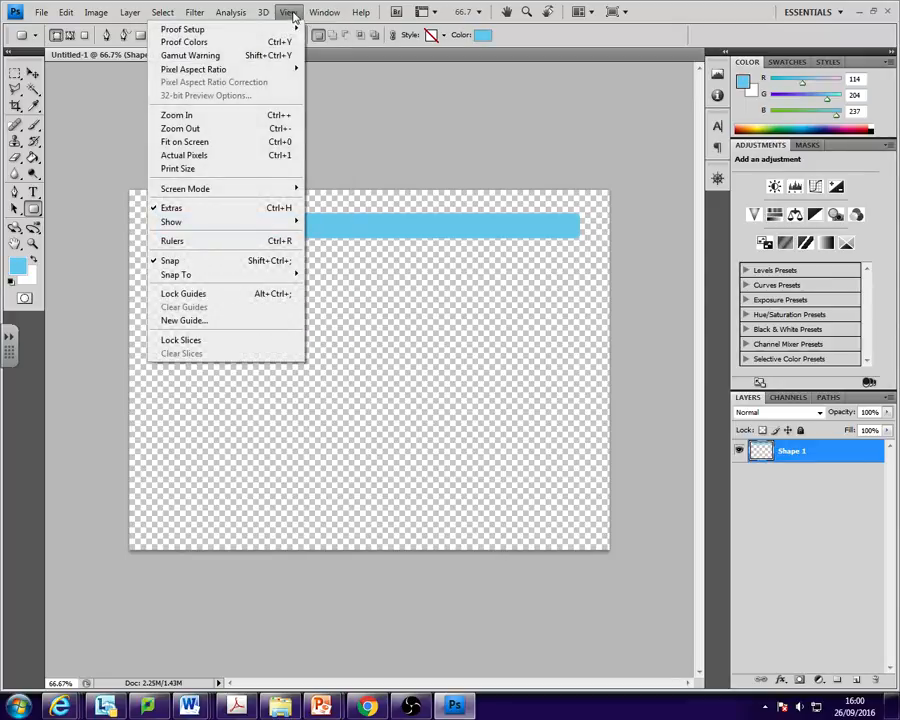
left_click(224, 249)
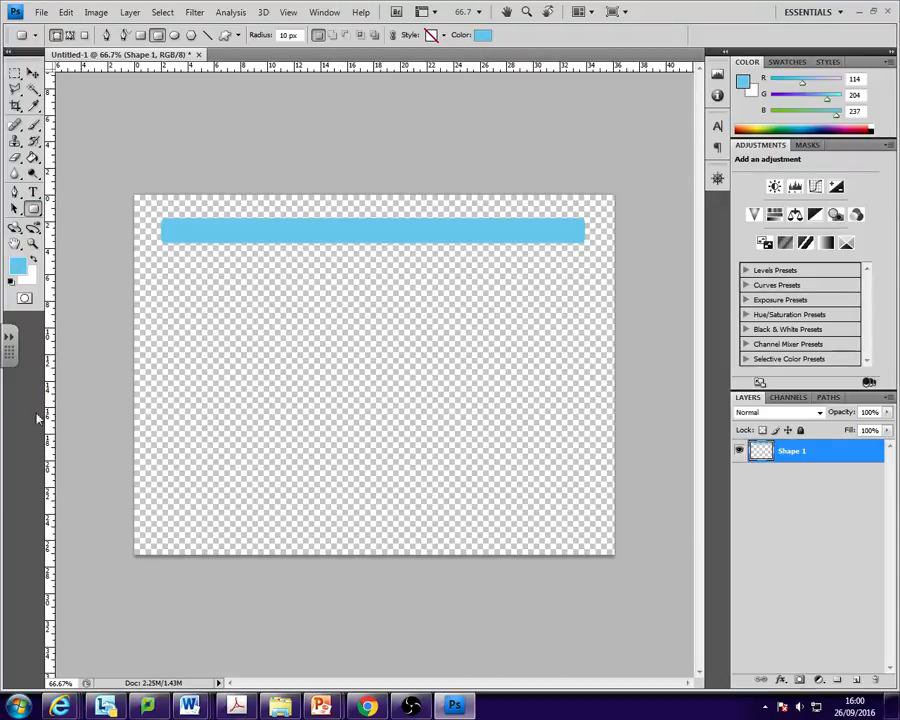
- Place vertical guides across the bar at about 2, 8, 14, 20 and 26 on the horizontal ruler, and switch to the Move tool
left_click_drag(55, 413, 161, 346)
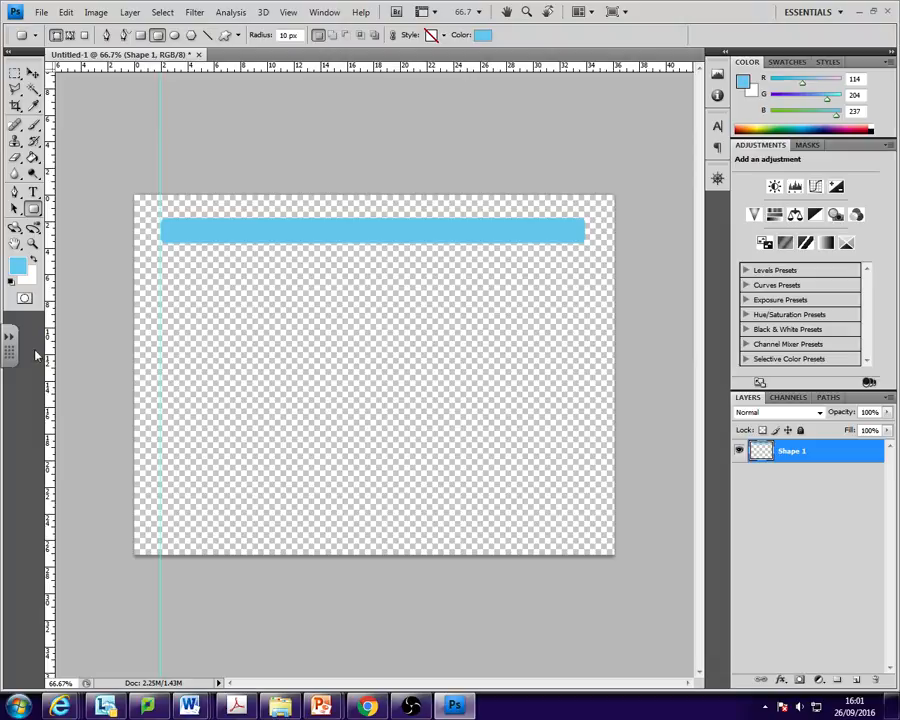
left_click_drag(54, 354, 242, 330)
left_click_drag(52, 423, 321, 374)
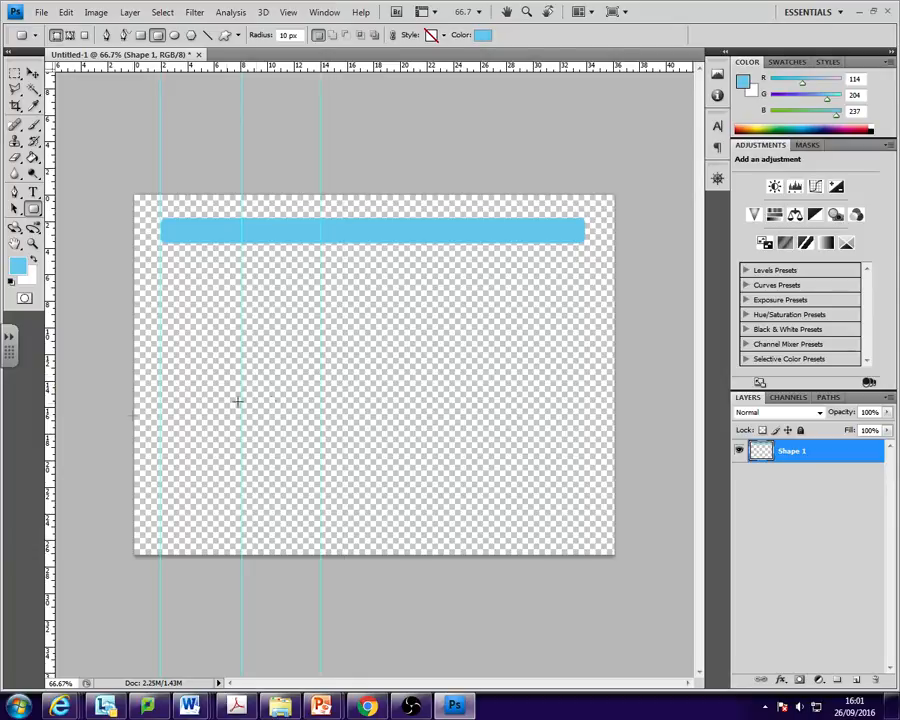
left_click_drag(54, 397, 398, 394)
left_click_drag(52, 207, 480, 219)
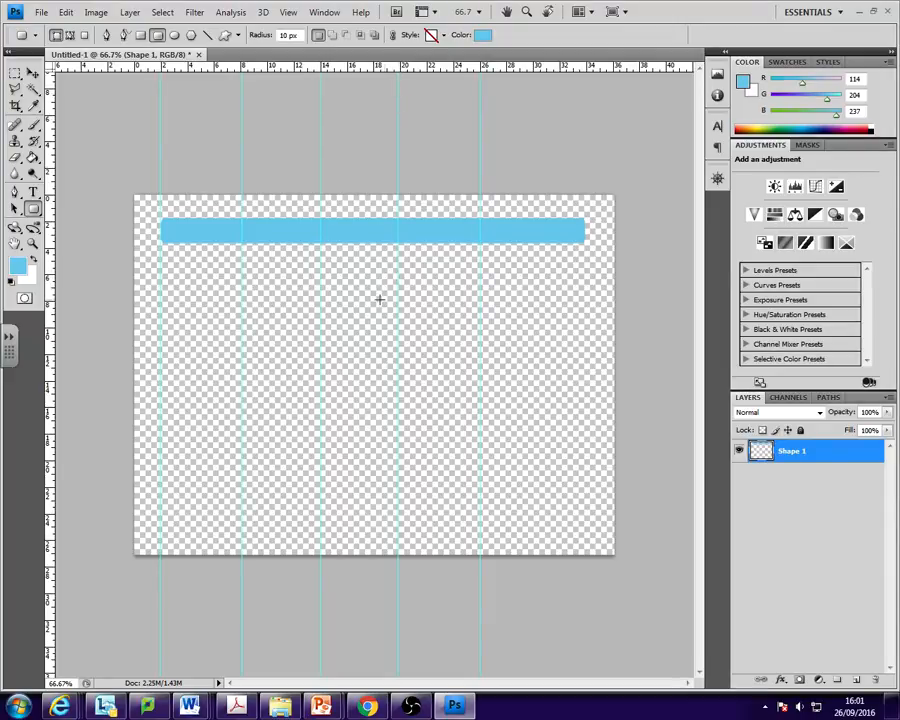
key("v")
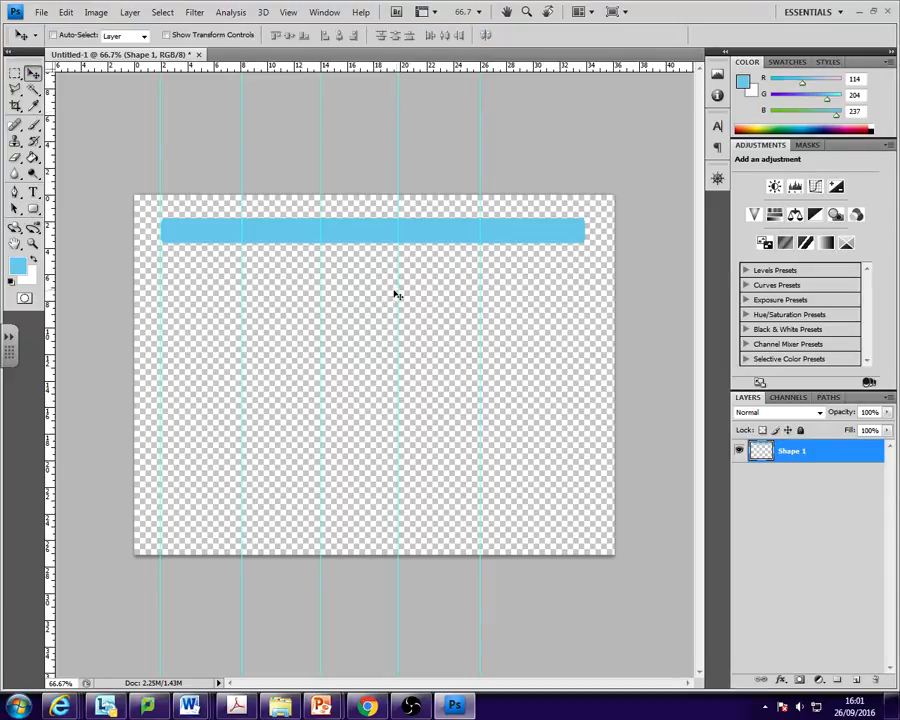
- Fine-tune the guides at 20 and at the bar's left end, and scale the bar proportionally to 75.5% so it ends at the 26 guide
left_click_drag(398, 290, 400, 281)
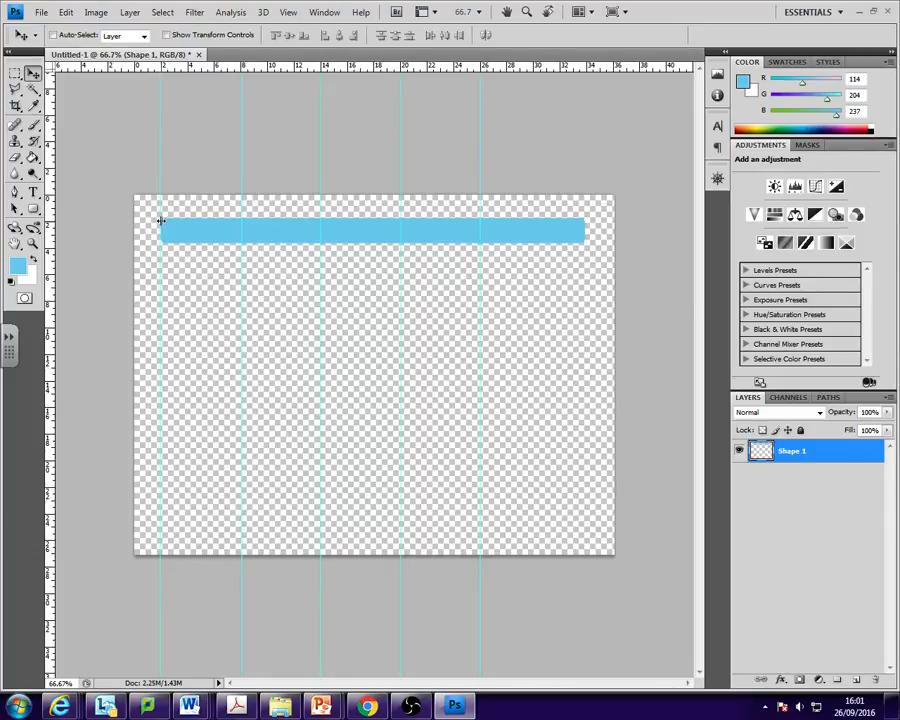
left_click_drag(160, 221, 164, 220)
key("ctrl+t")
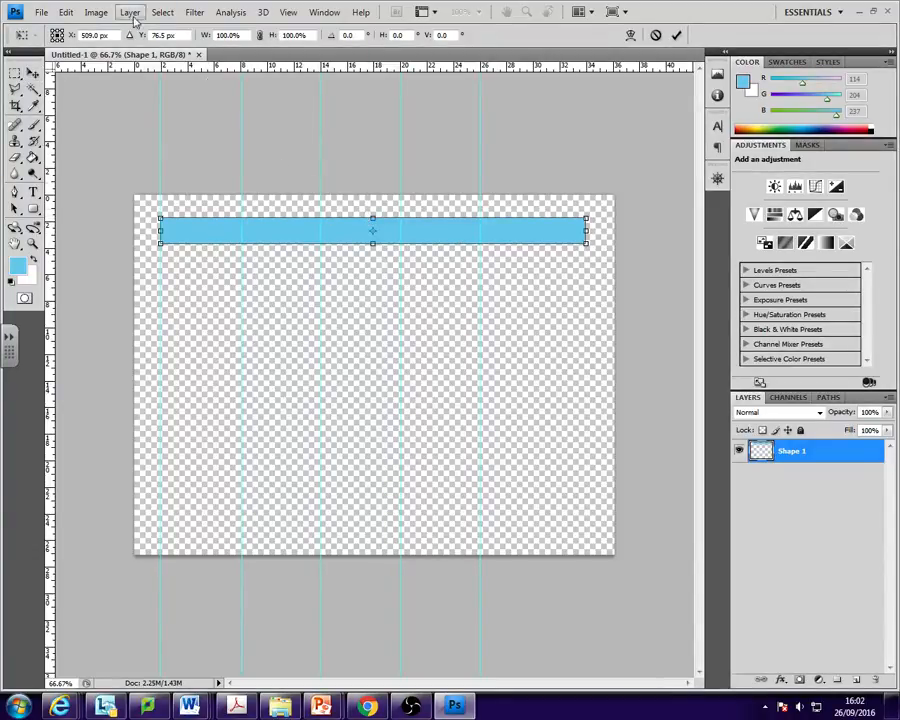
left_click(96, 15)
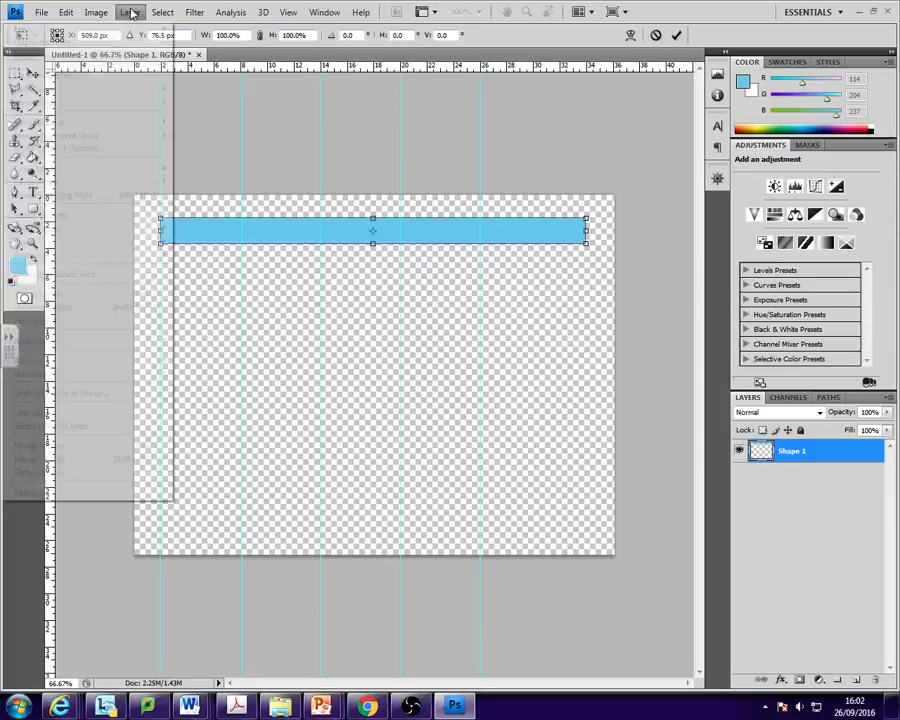
mouse_move(70, 16)
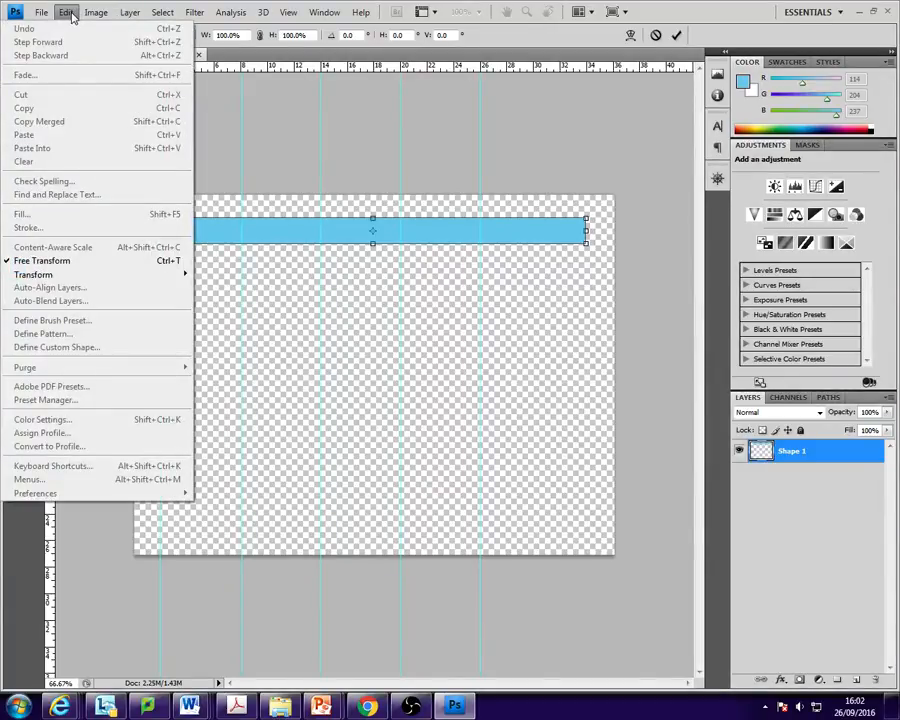
left_click(495, 237)
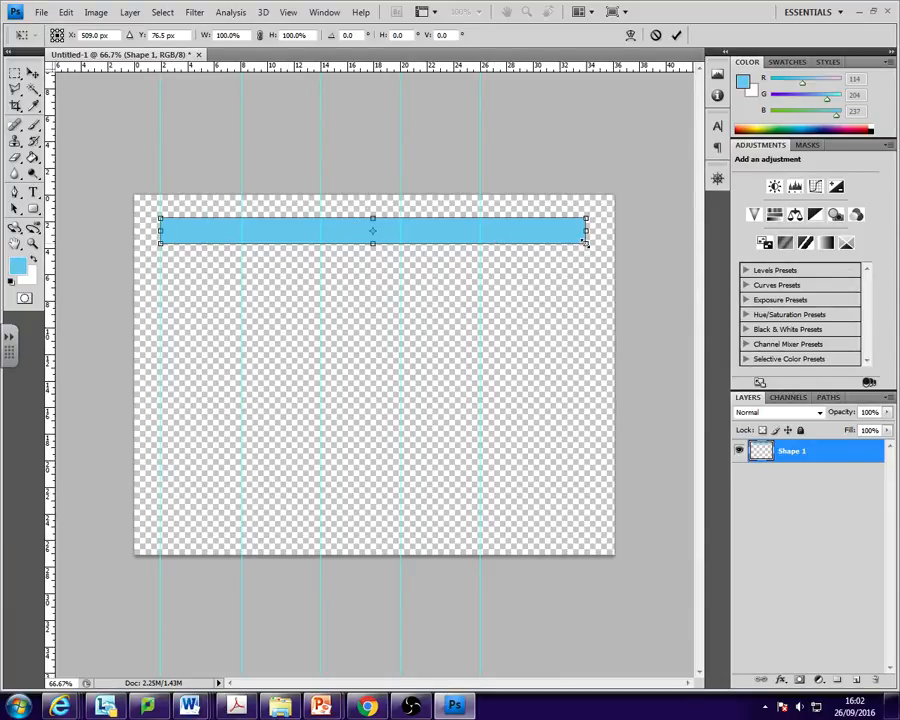
left_click_drag(586, 243, 482, 246)
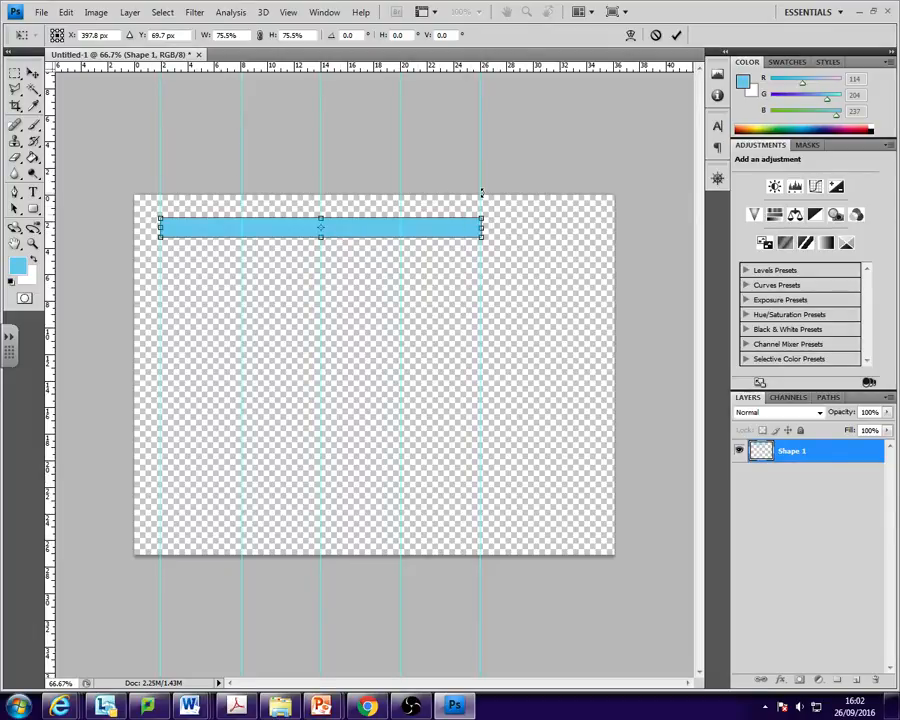
key("Return")
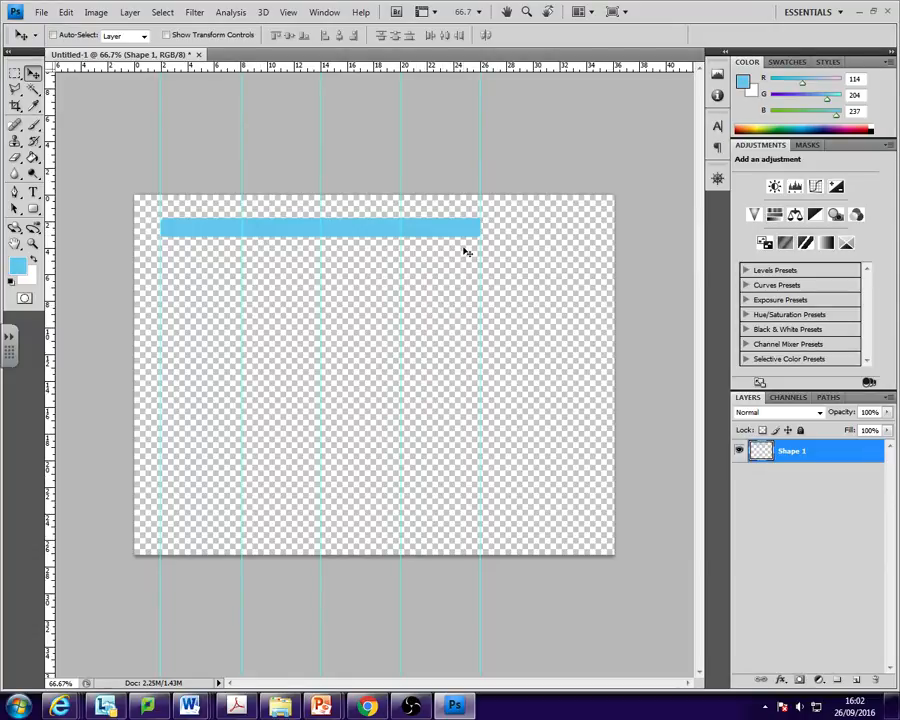
- Choose the Horizontal Type tool and set its text colour to dark blue-grey #415056
left_click(33, 192)
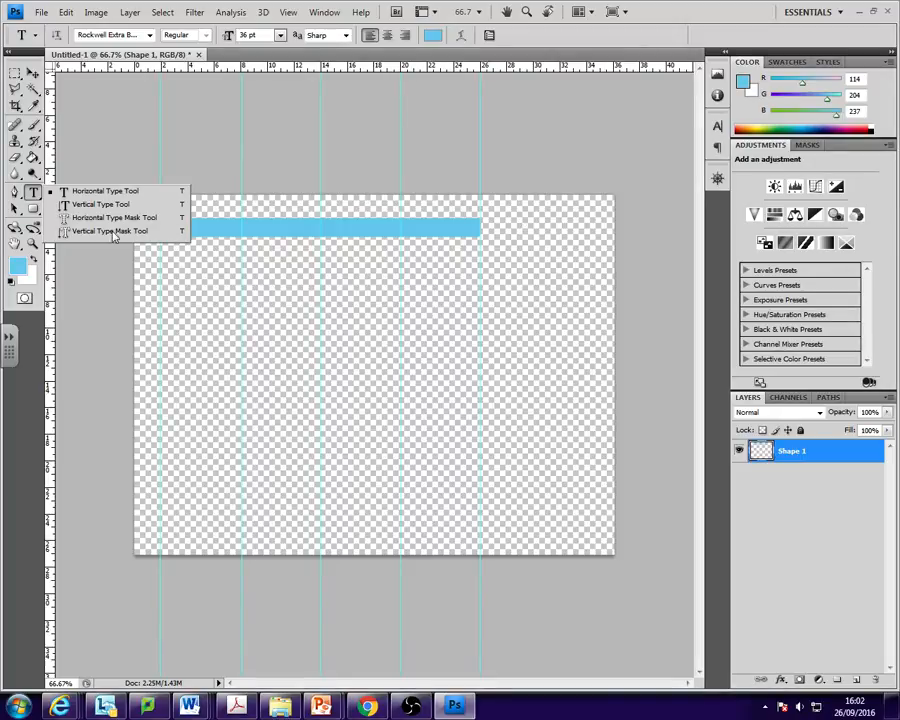
left_click(35, 193)
left_click(80, 191)
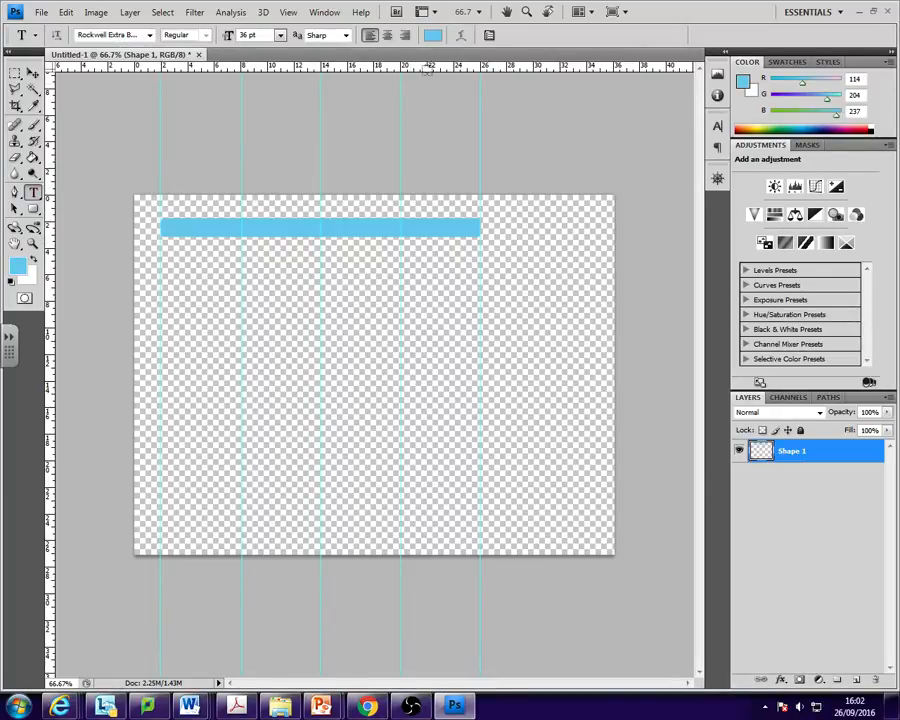
left_click(434, 36)
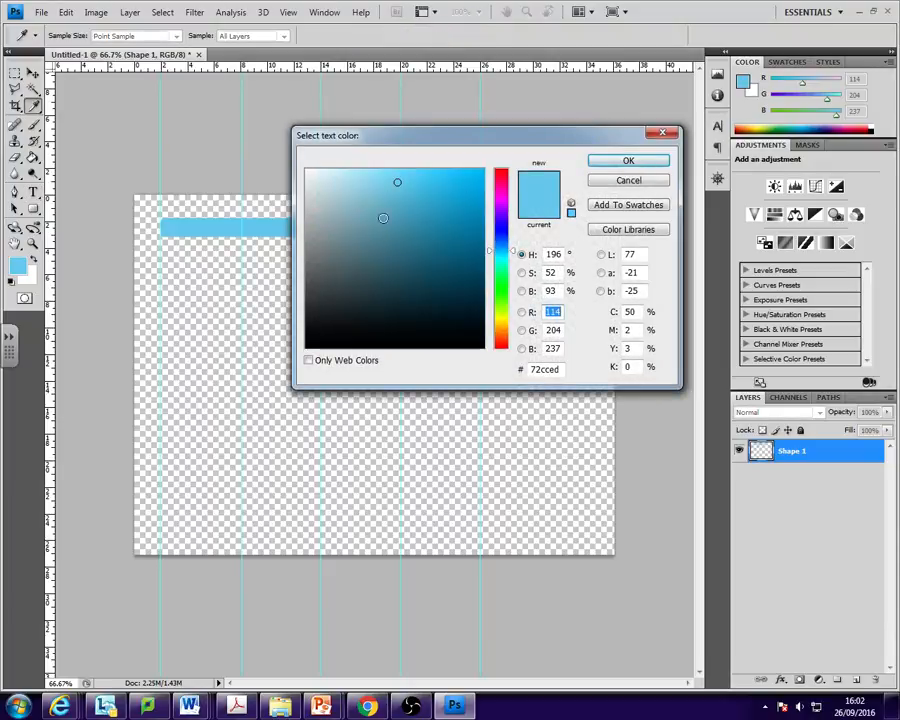
mouse_move(383, 218)
left_mouse_down()
mouse_move(366, 213)
mouse_move(345, 235)
mouse_move(346, 276)
left_mouse_up()
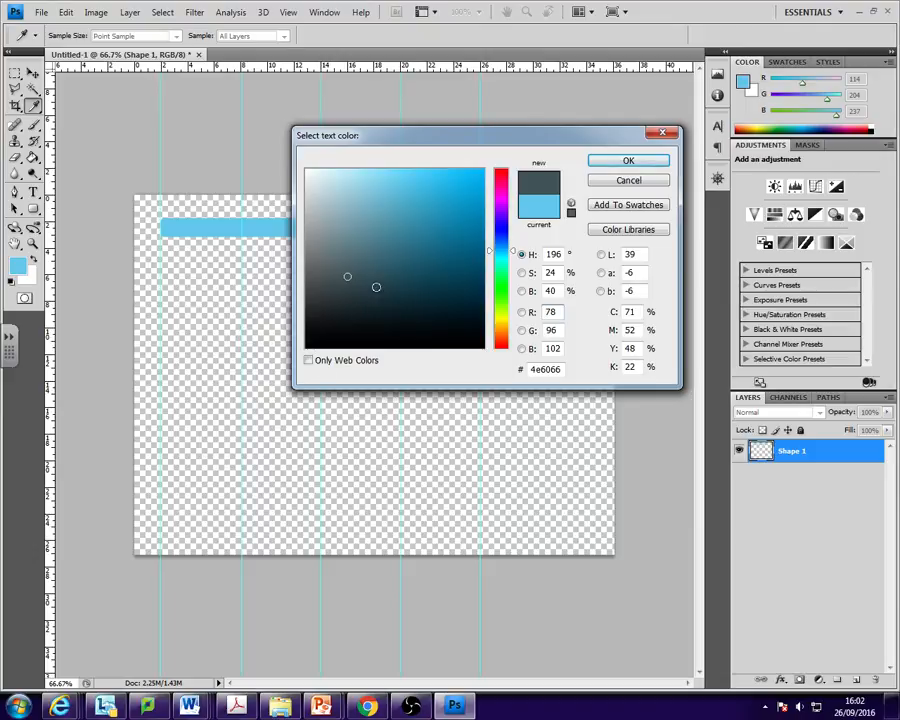
left_click_drag(350, 277, 349, 288)
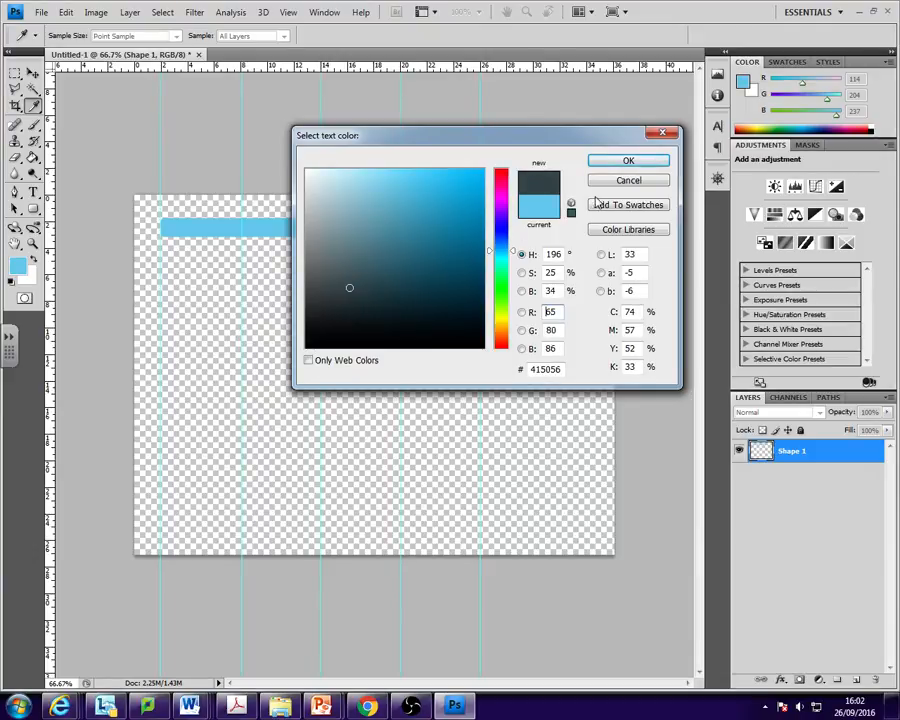
left_click(617, 166)
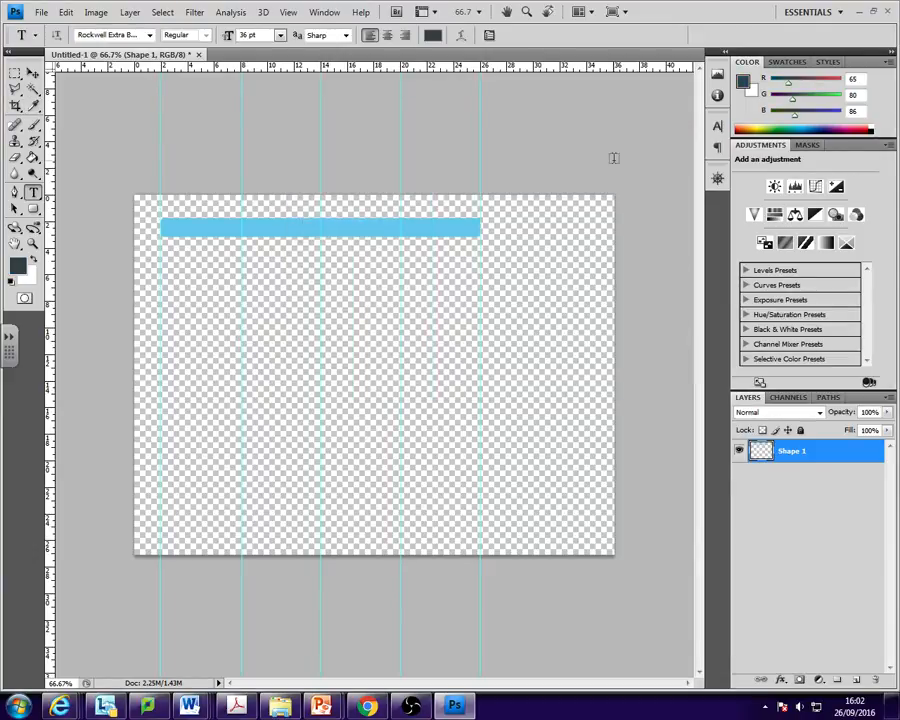
- Add the text "home" on the blue bar and position it inside the first section between the guides
left_click(188, 230)
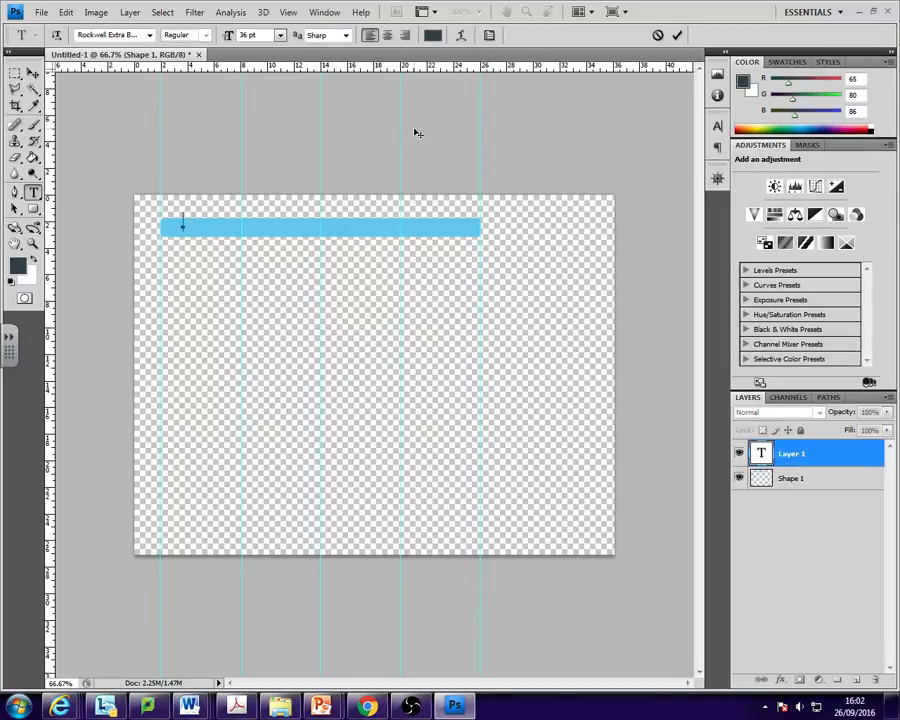
type("home")
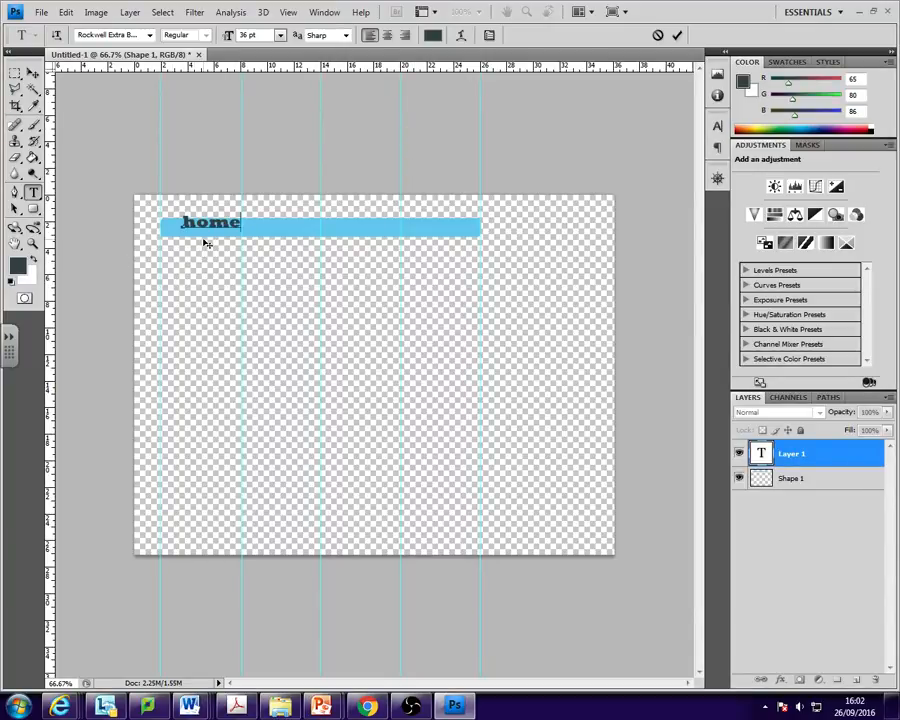
left_click_drag(205, 243, 200, 249)
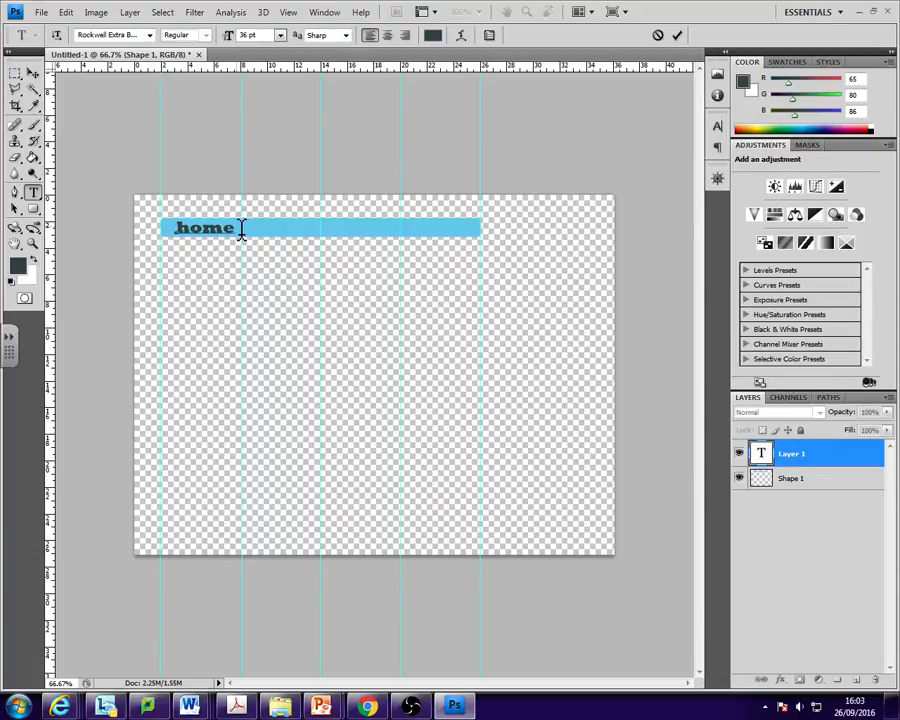
- Try the Berlin Sans FB font on the "home" text
left_click_drag(241, 227, 176, 228)
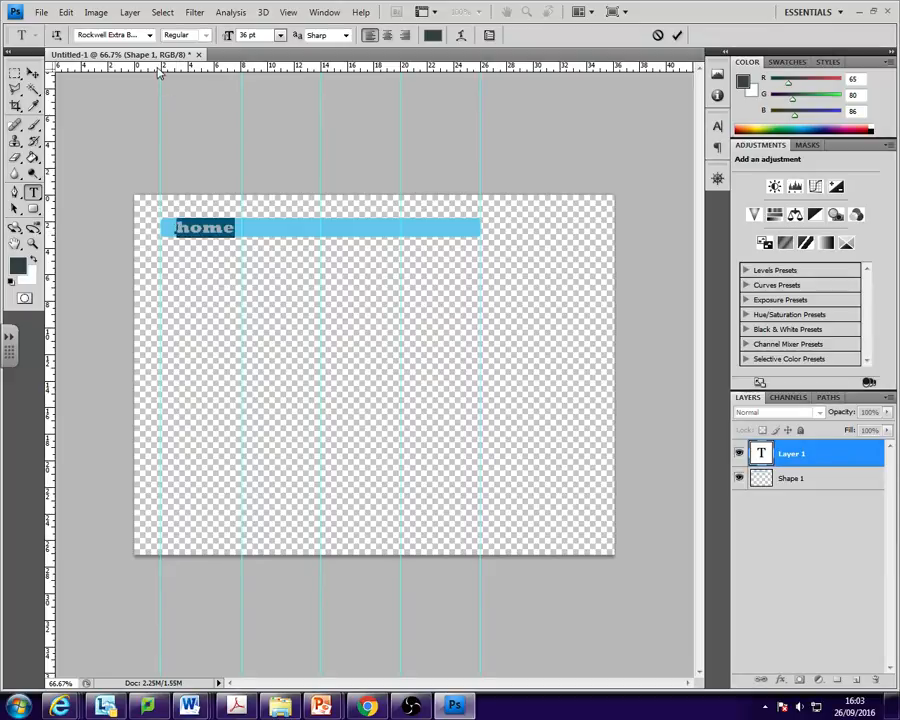
left_click(108, 33)
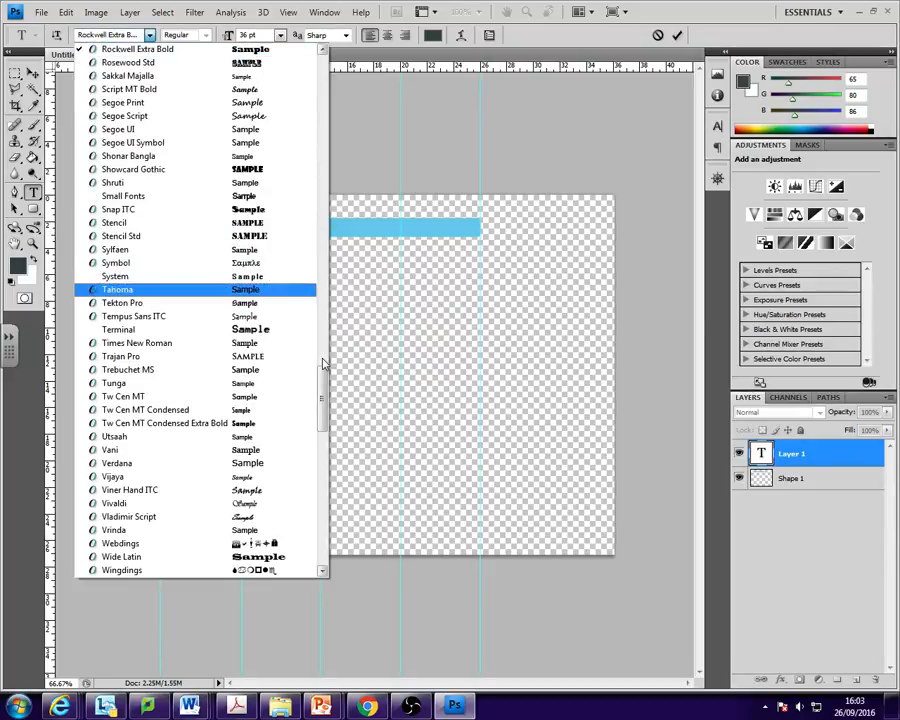
left_click_drag(322, 374, 321, 58)
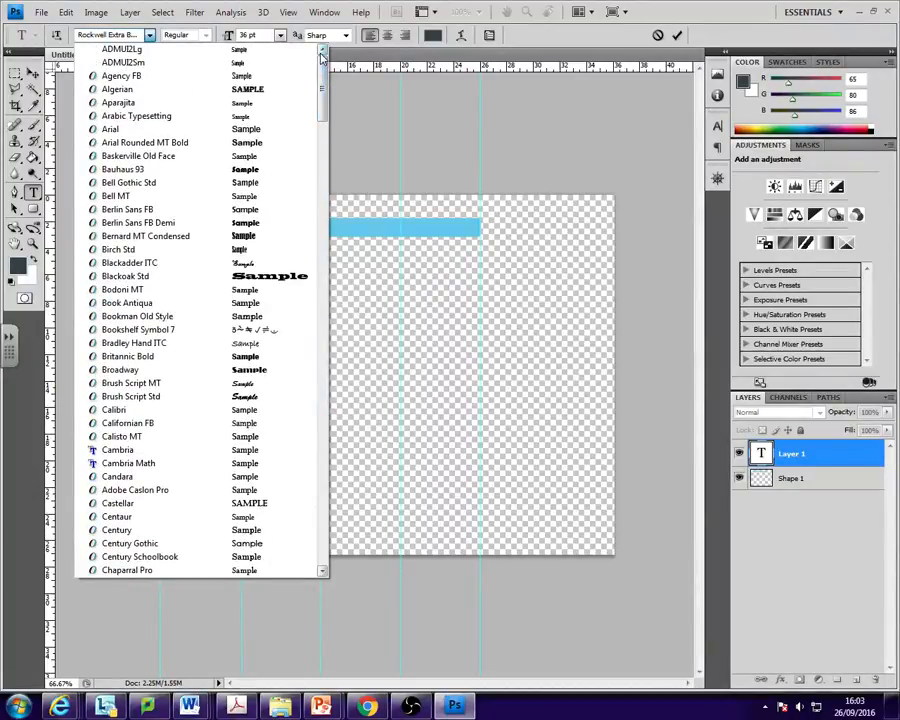
left_click(262, 209)
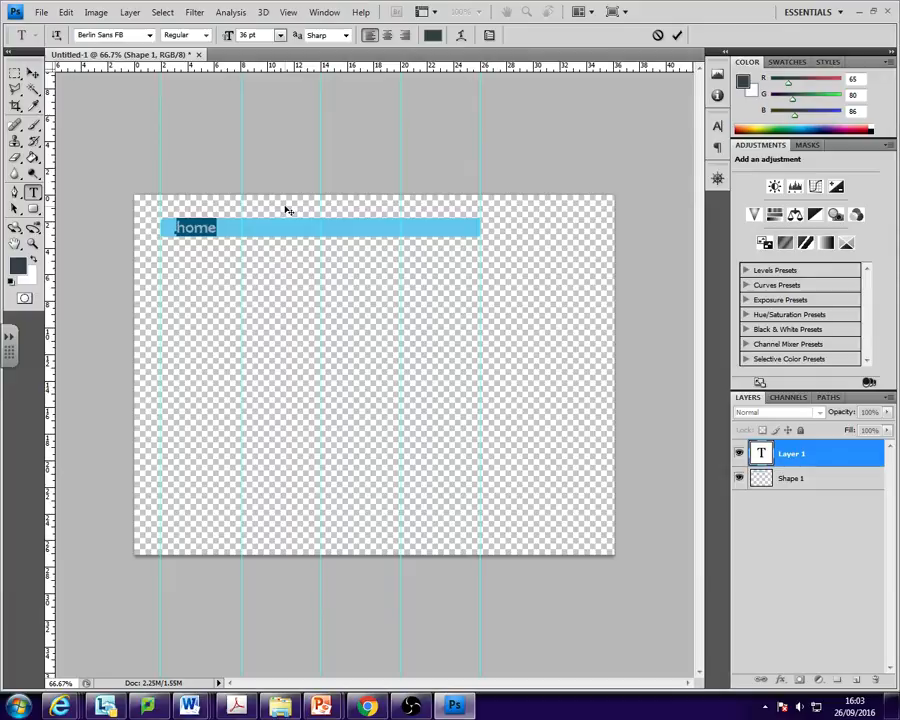
left_click(212, 233)
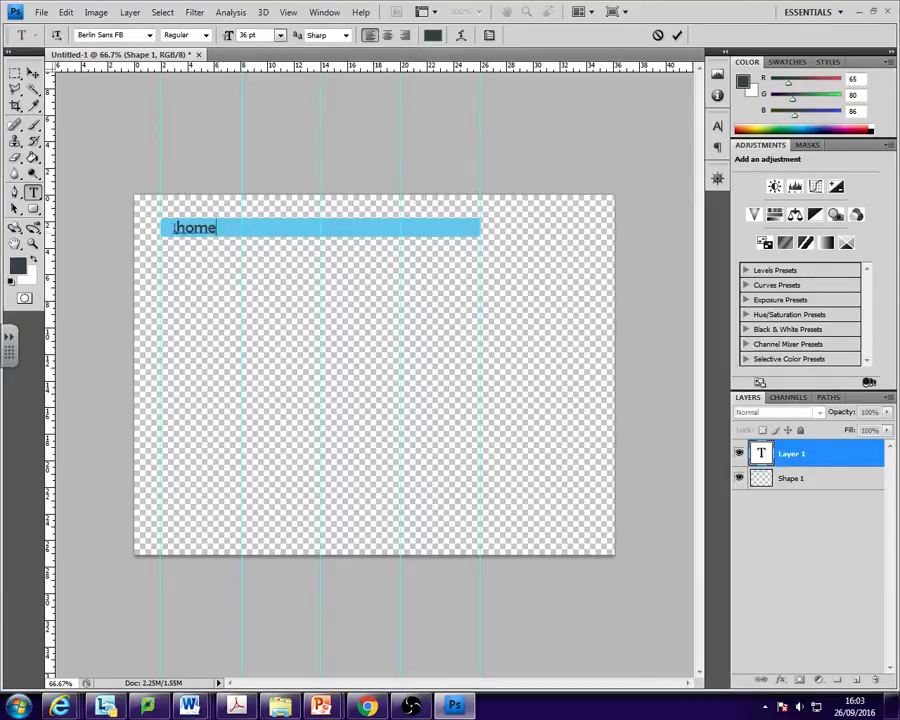
- Try the Impact font on the "home" text
double_click(176, 228)
left_click(105, 34)
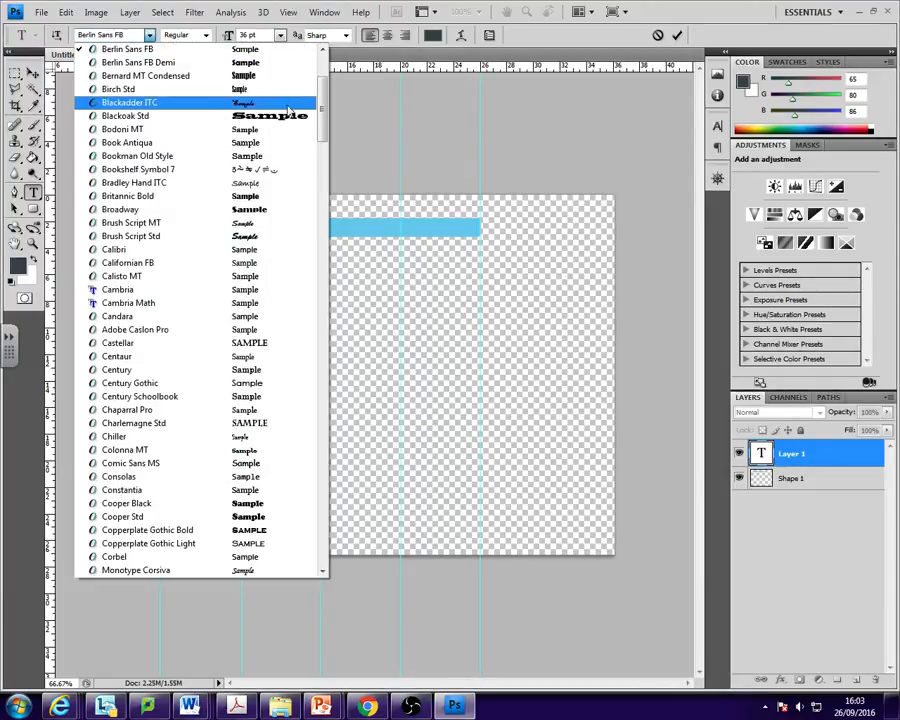
scroll(316, 208, "down", 10)
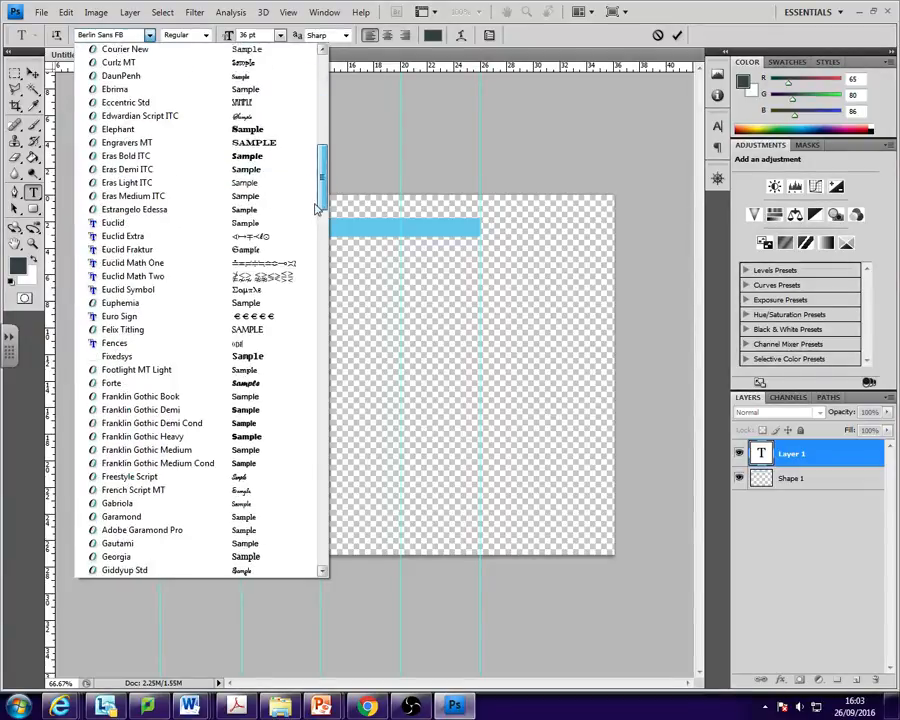
left_click(107, 35)
left_click(114, 35)
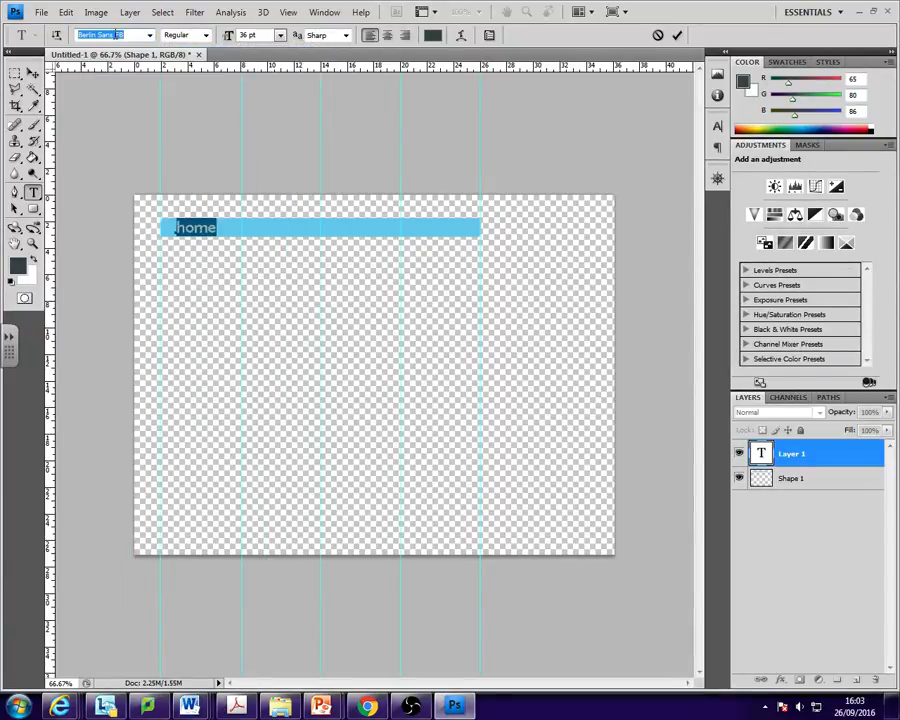
type("Impact")
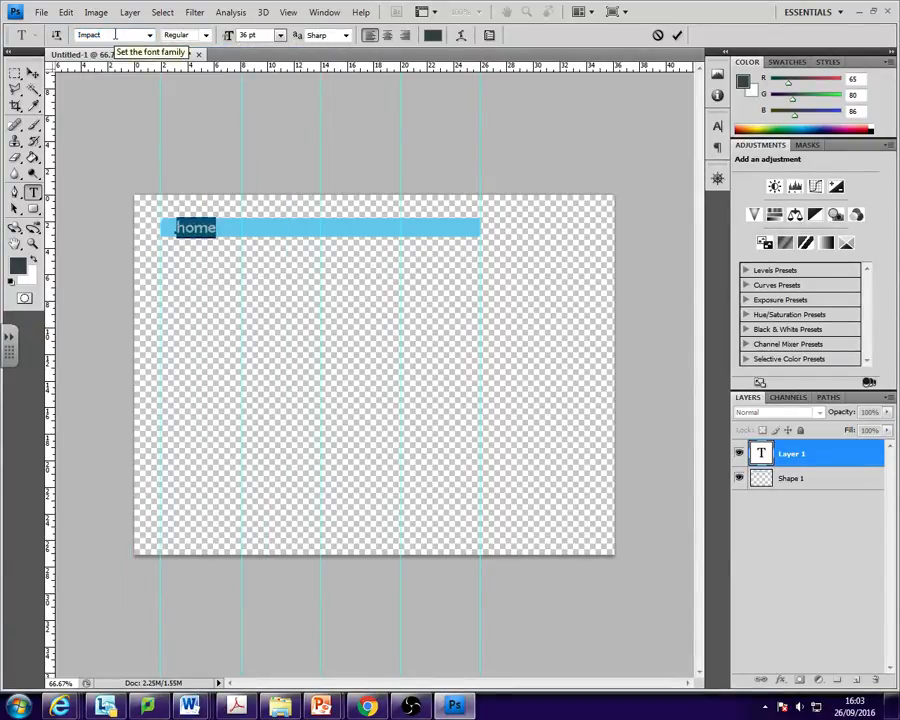
key("Return")
left_click(200, 234)
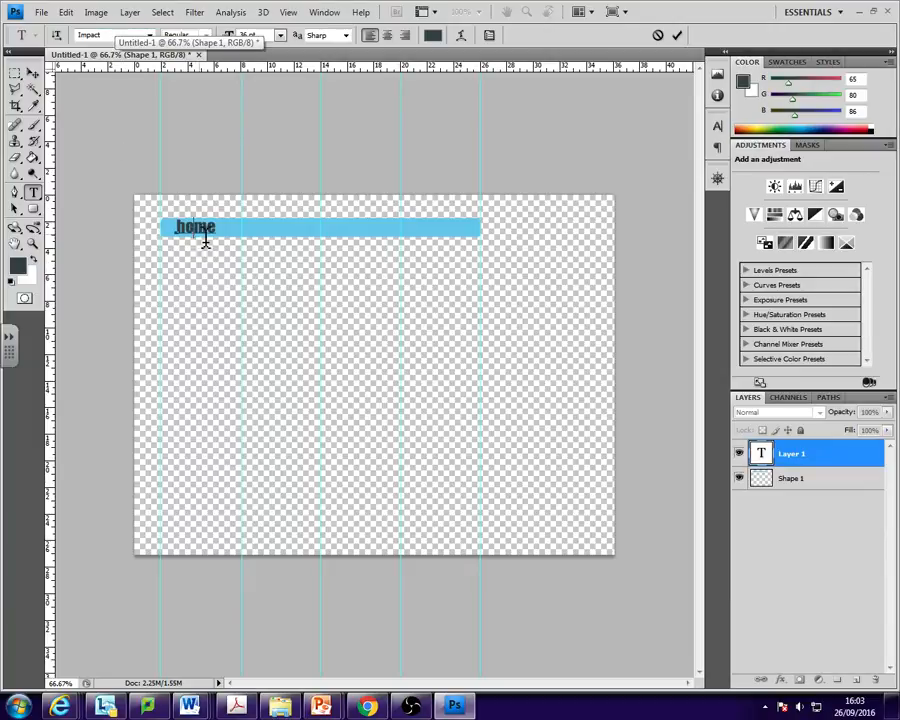
- Centre the "home" text between the first two guides and set its font to Times New Roman
left_click_drag(229, 253, 236, 255)
double_click(184, 226)
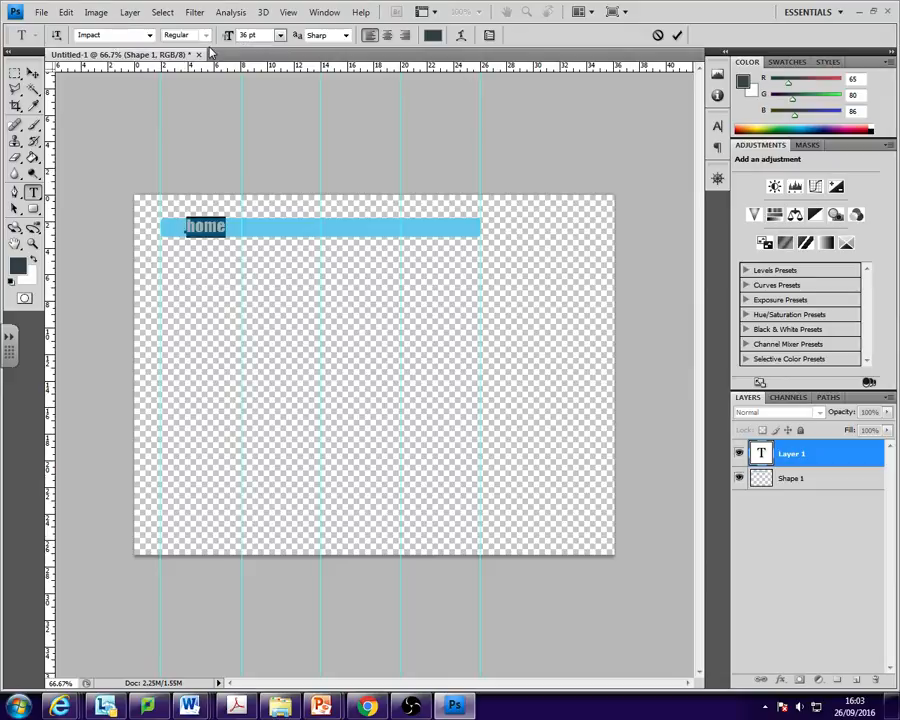
left_click(151, 35)
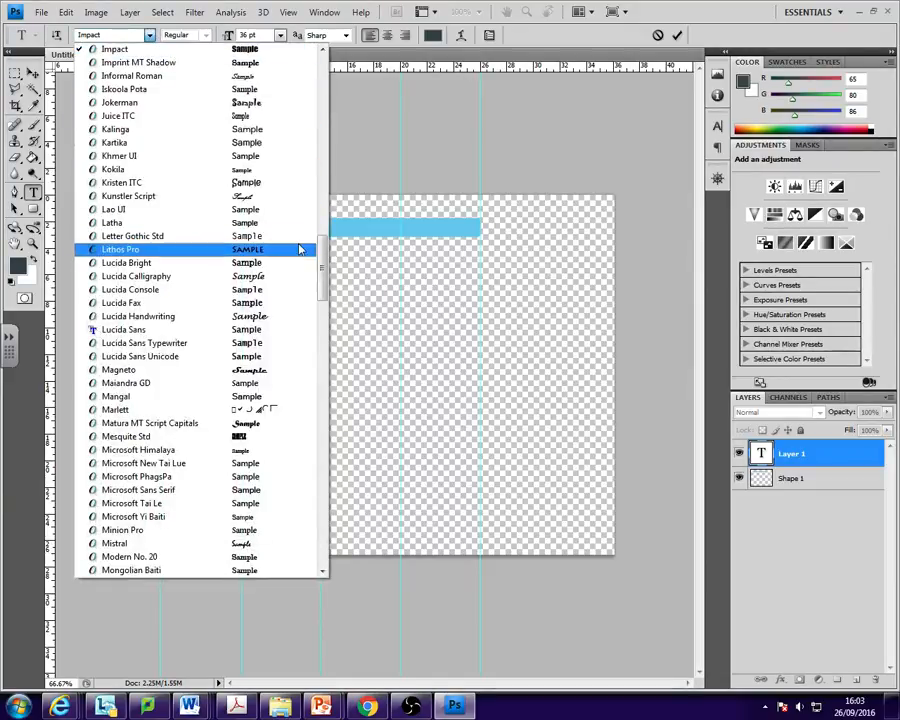
left_click_drag(328, 270, 320, 360)
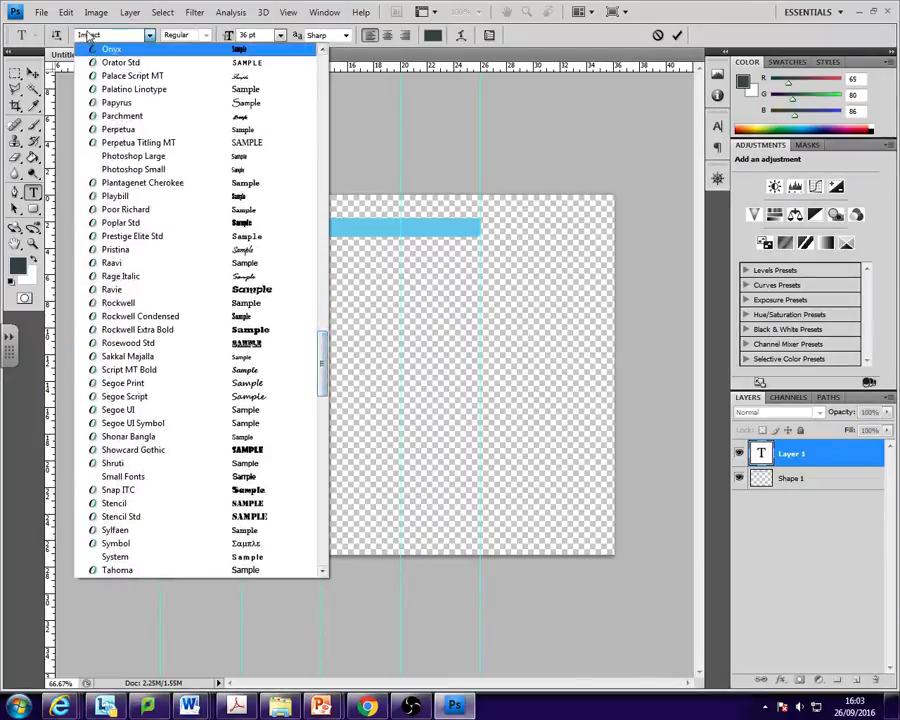
left_click(92, 32)
type("Times New Roman")
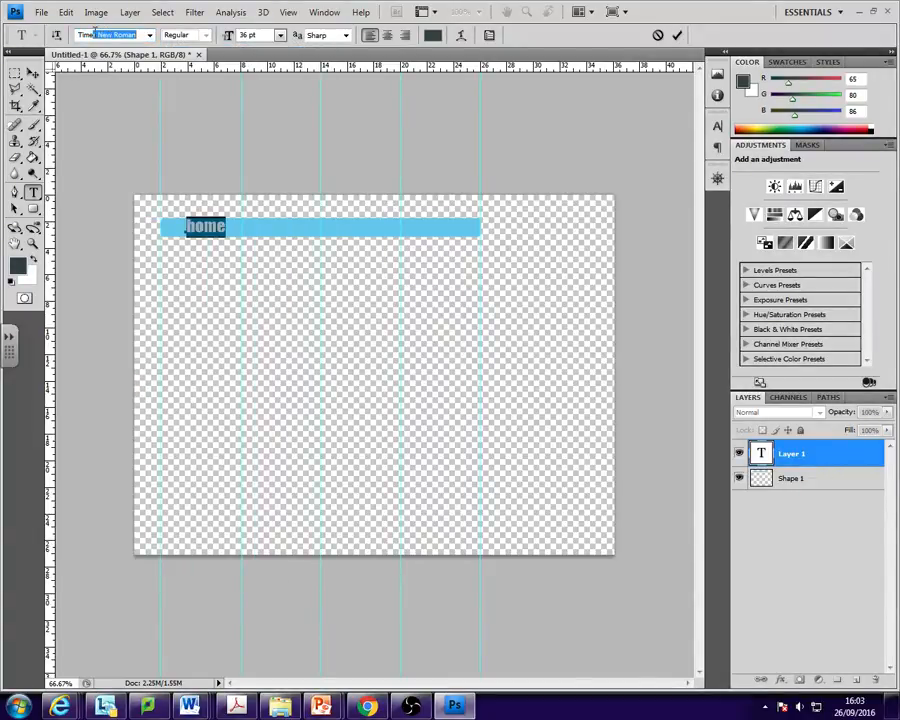
key("Return")
left_click(233, 228)
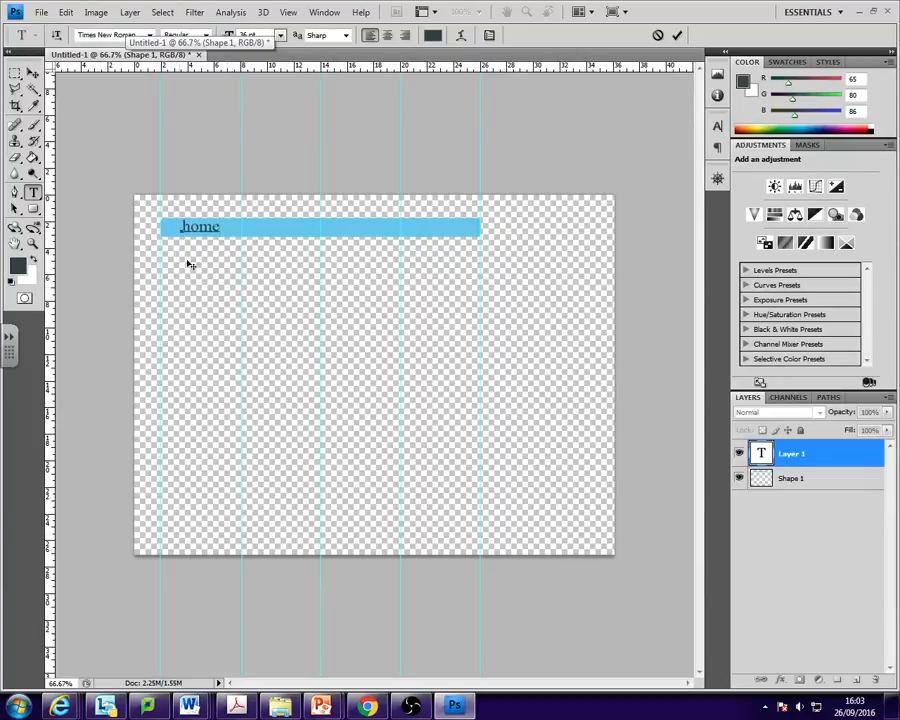
- Capitalise the label to read "Home", nudge it slightly within the first section, and finish editing with the Move tool
key("BackSpace")
type("H")
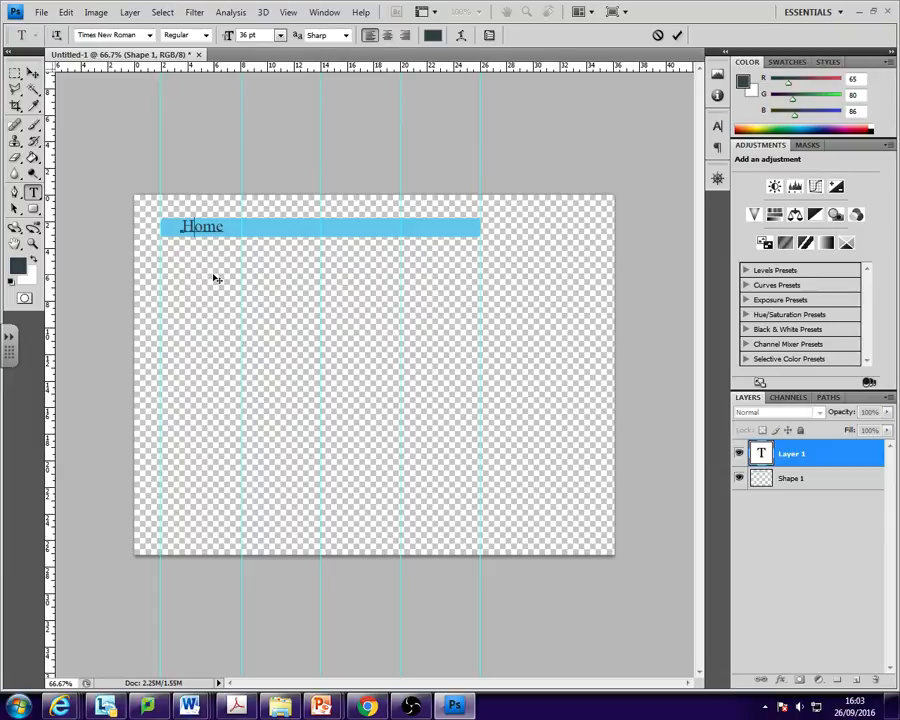
left_click_drag(216, 279, 213, 278)
left_click(33, 73)
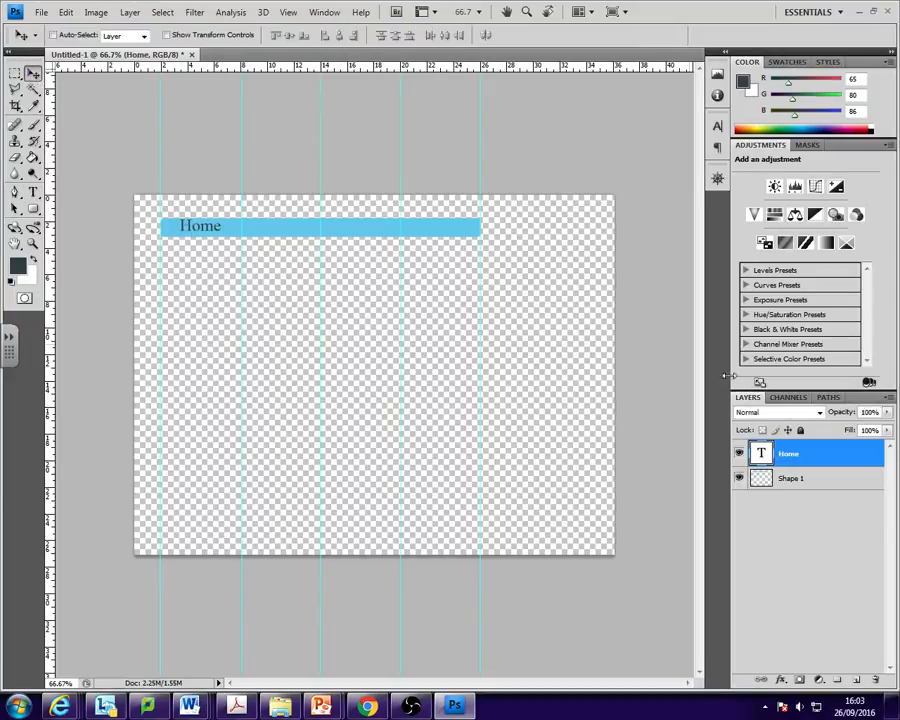
- Stretch the blue bar's lower edge downward to about 151% of its height, keeping its width unchanged
left_click(805, 479)
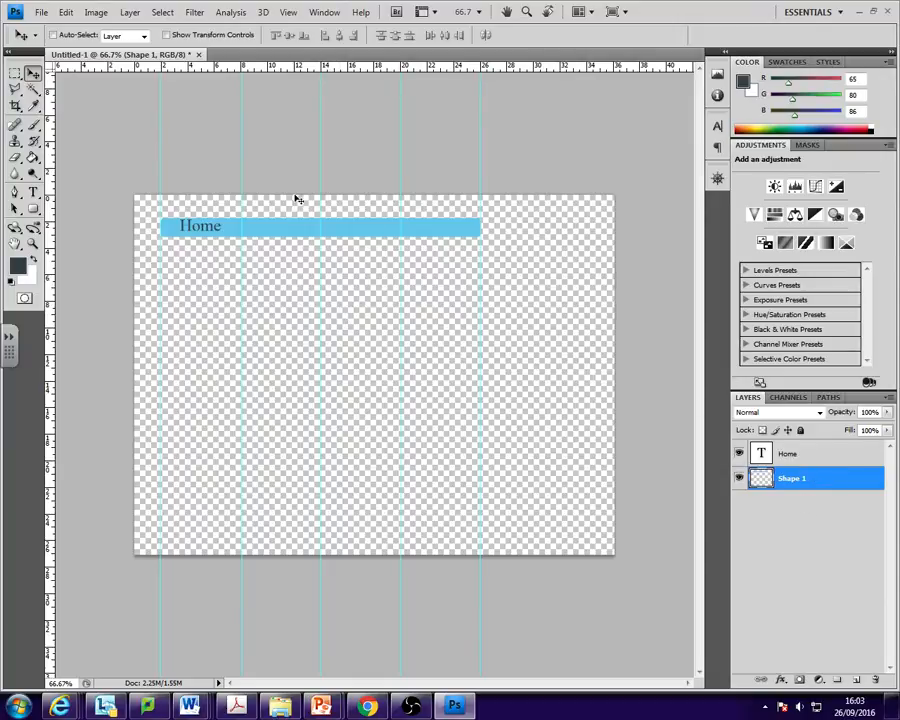
key("ctrl+t")
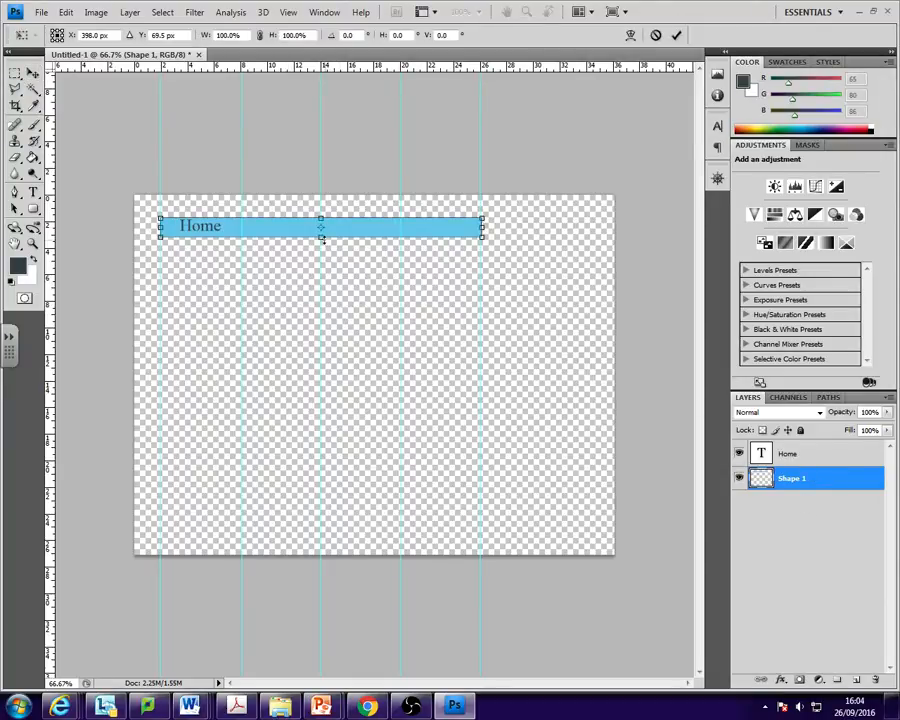
left_click_drag(320, 236, 320, 246)
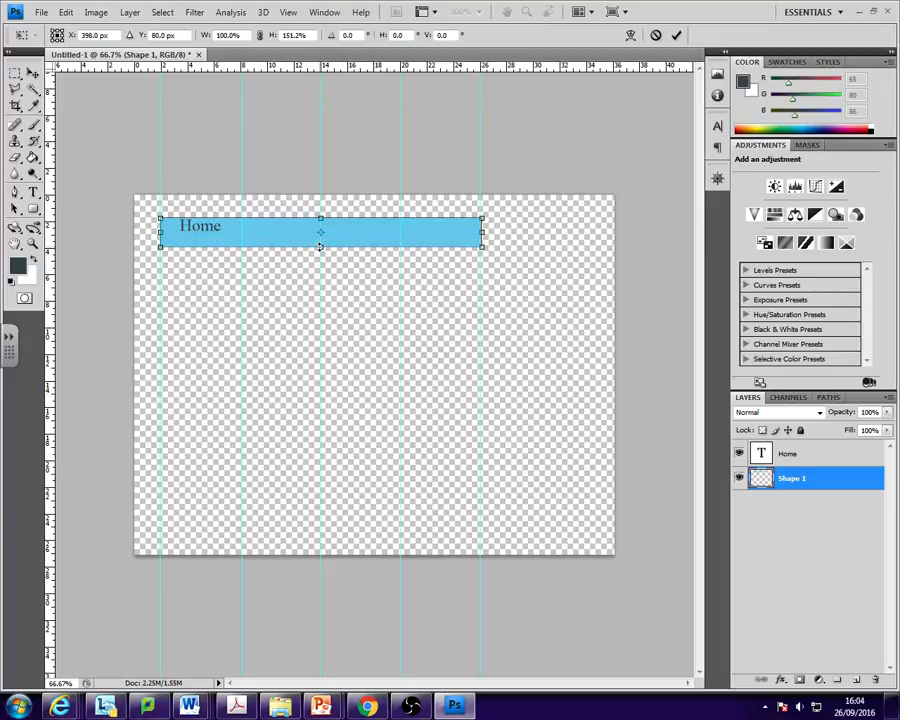
double_click(271, 232)
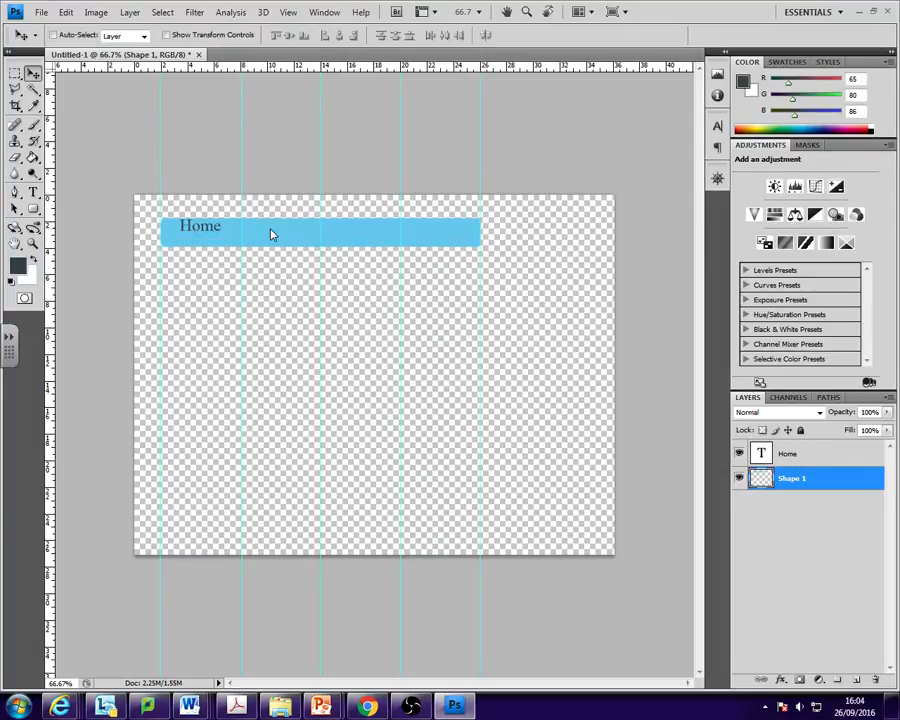
- Nudge the "Home" label down to the vertical middle of the taller bar and slightly to the right
left_click(776, 430)
left_click(776, 430)
left_click(795, 456)
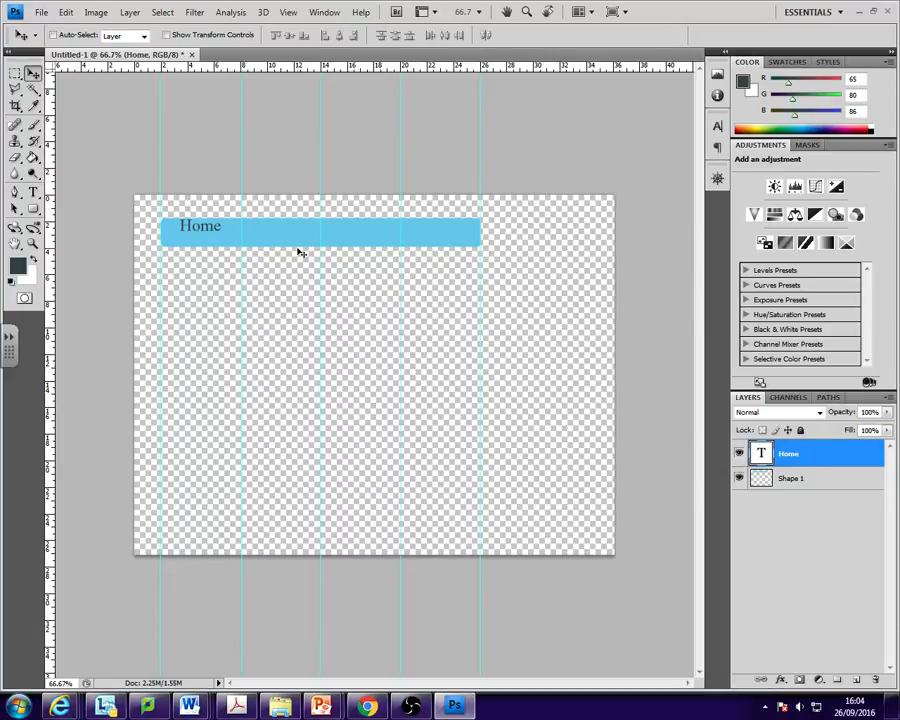
key("Down")
key("Down")
key("Down")
key("Down")
key("Down")
key("Left")
key("Right")
key("Right")
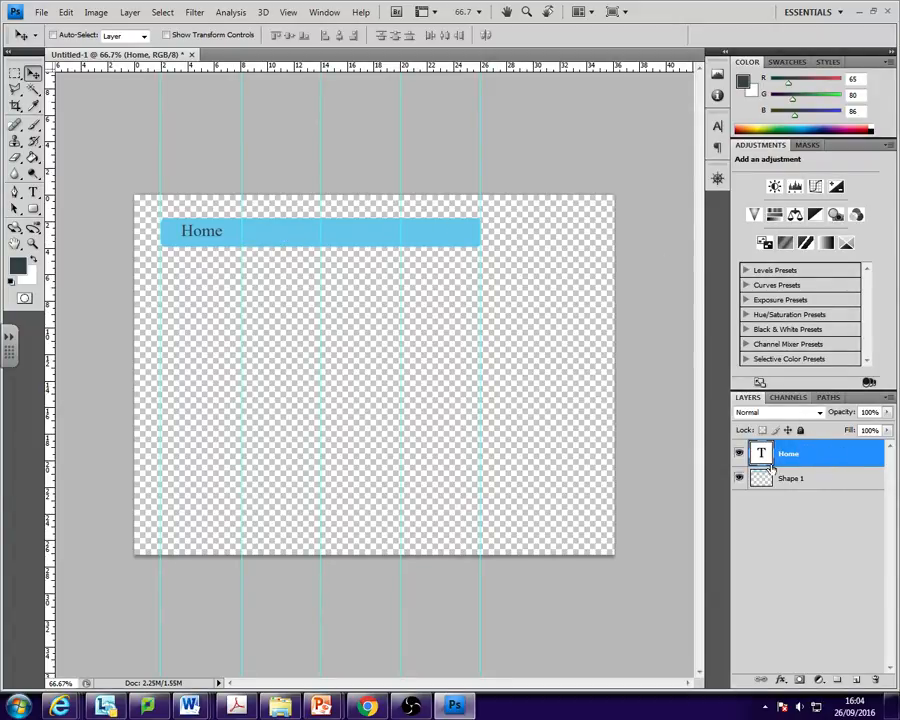
- Duplicate the "Home" label three times and place one copy in each of the remaining three sections of the bar
left_click_drag(753, 466, 858, 681)
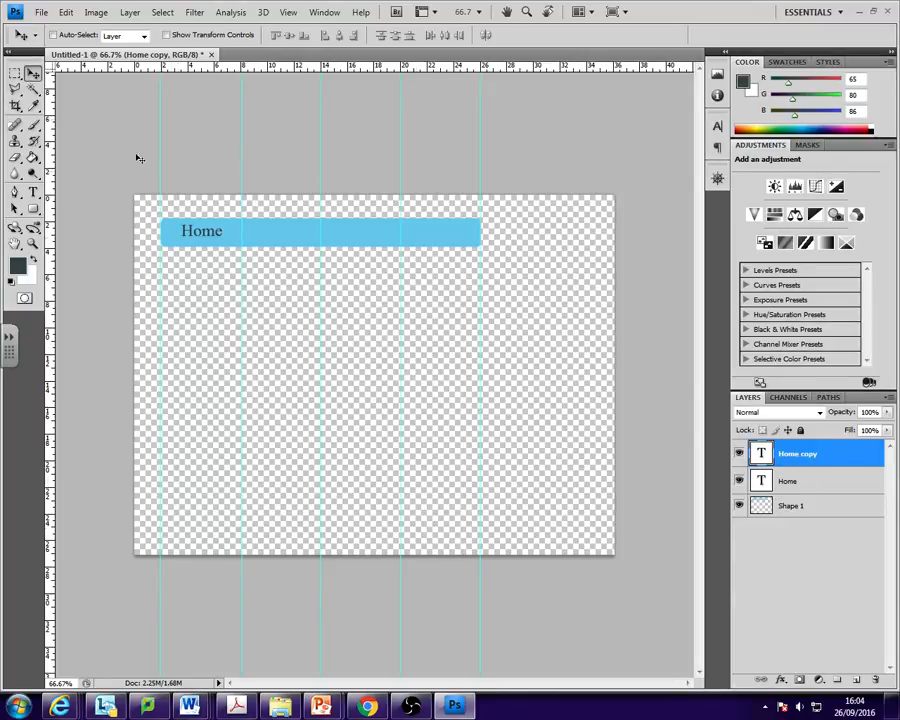
mouse_move(224, 240)
left_mouse_down()
mouse_move(290, 240)
mouse_move(272, 248)
mouse_move(264, 216)
mouse_move(276, 238)
mouse_move(249, 254)
mouse_move(261, 237)
mouse_move(304, 243)
left_mouse_up()
left_click_drag(755, 460, 852, 678)
left_click_drag(294, 238, 370, 246)
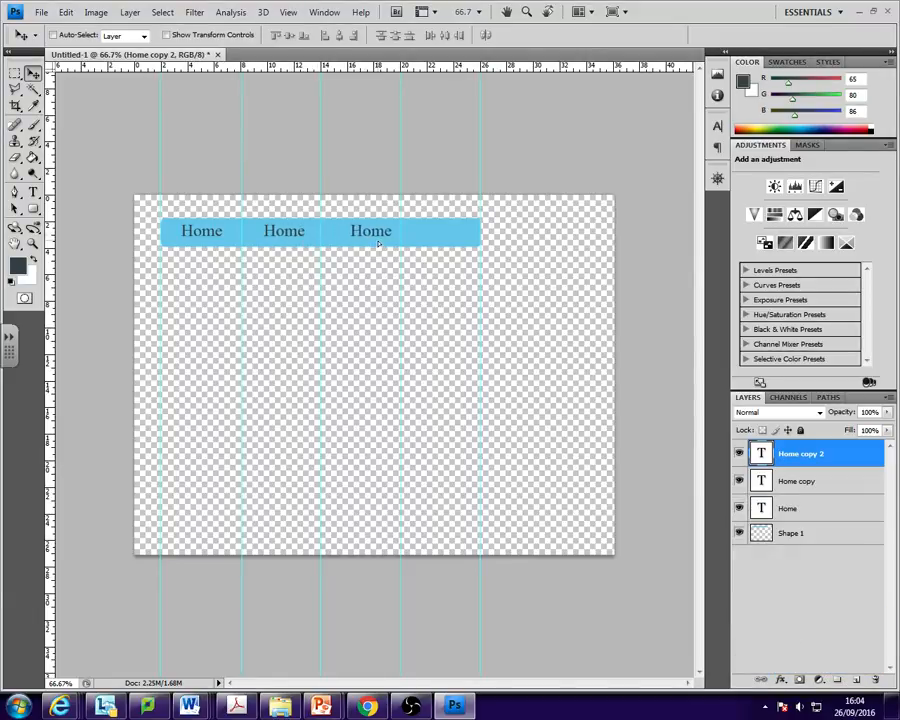
left_click_drag(800, 455, 856, 679)
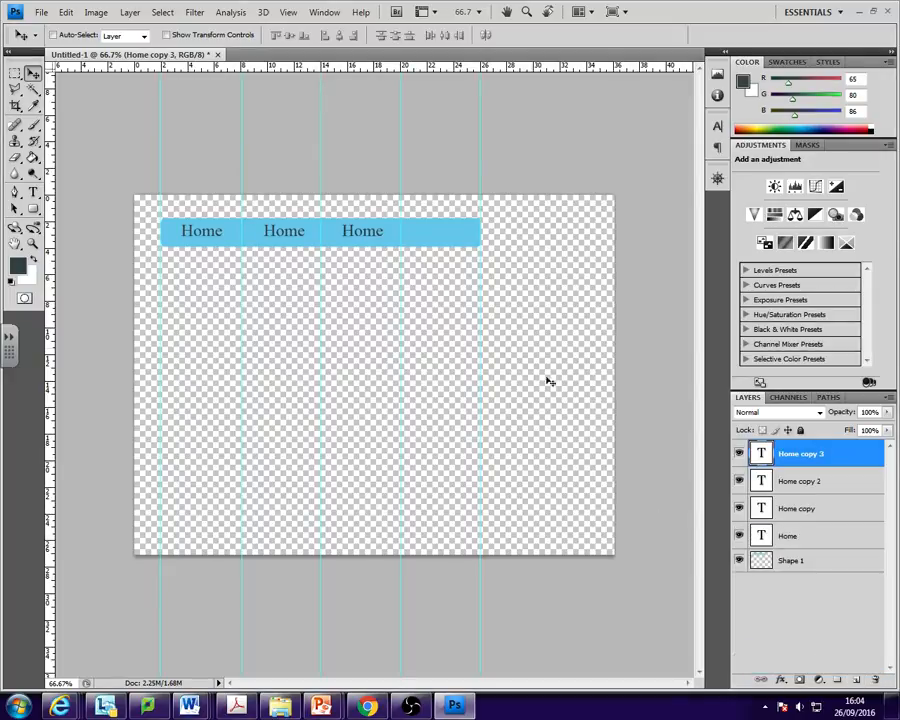
left_click_drag(366, 240, 441, 240)
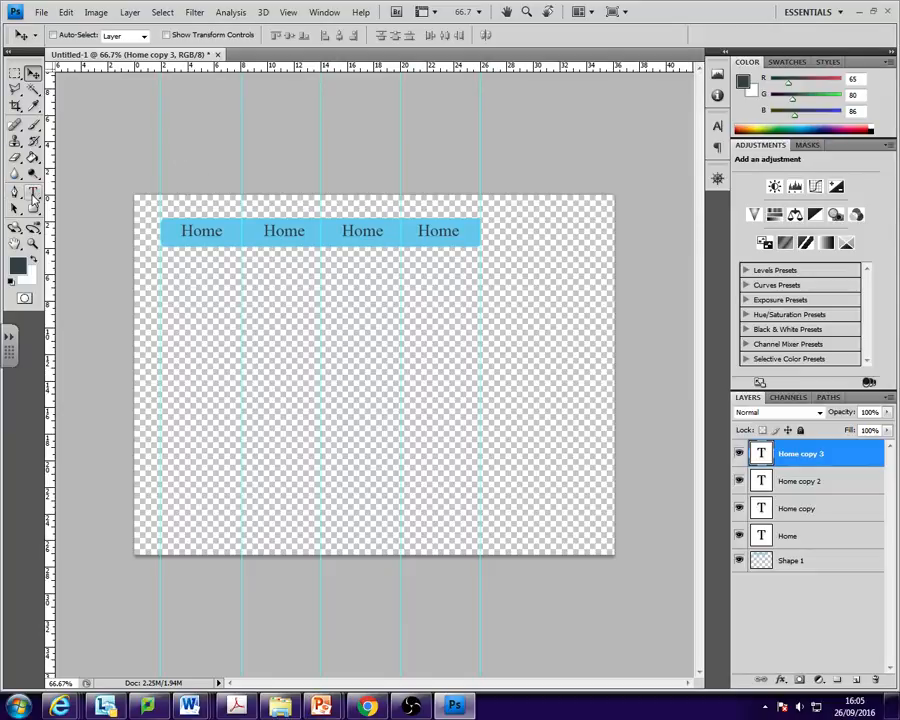
- Replace the text of the label in the second section with "About"
left_click(33, 196)
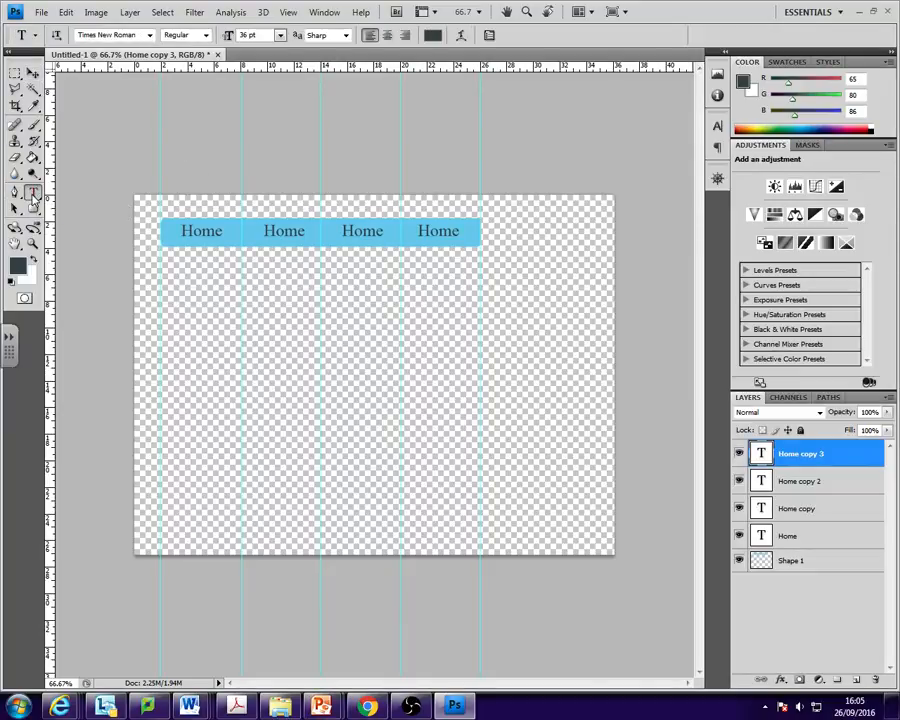
left_click(267, 231)
left_click_drag(264, 231, 306, 243)
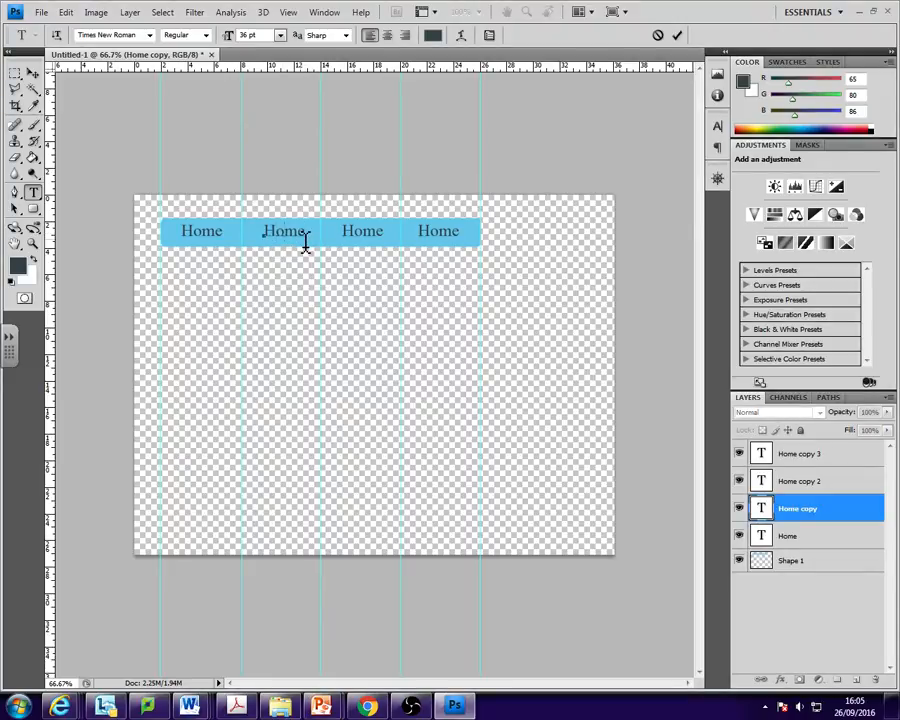
type("About")
- Replace the text of the label in the third section with "Gallery"
left_click(852, 480)
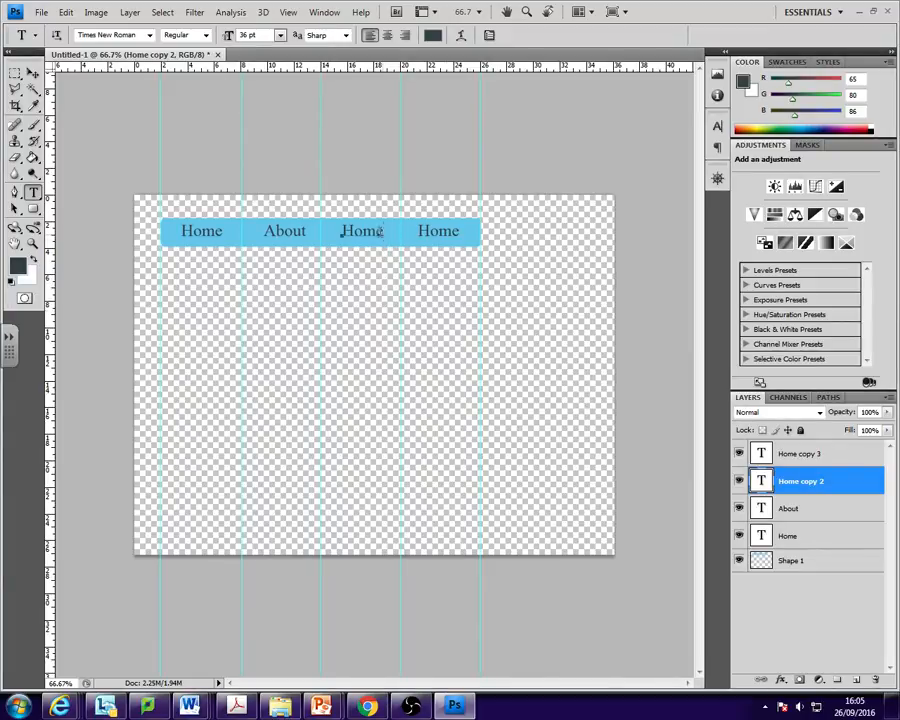
double_click(358, 230)
type("Ga")
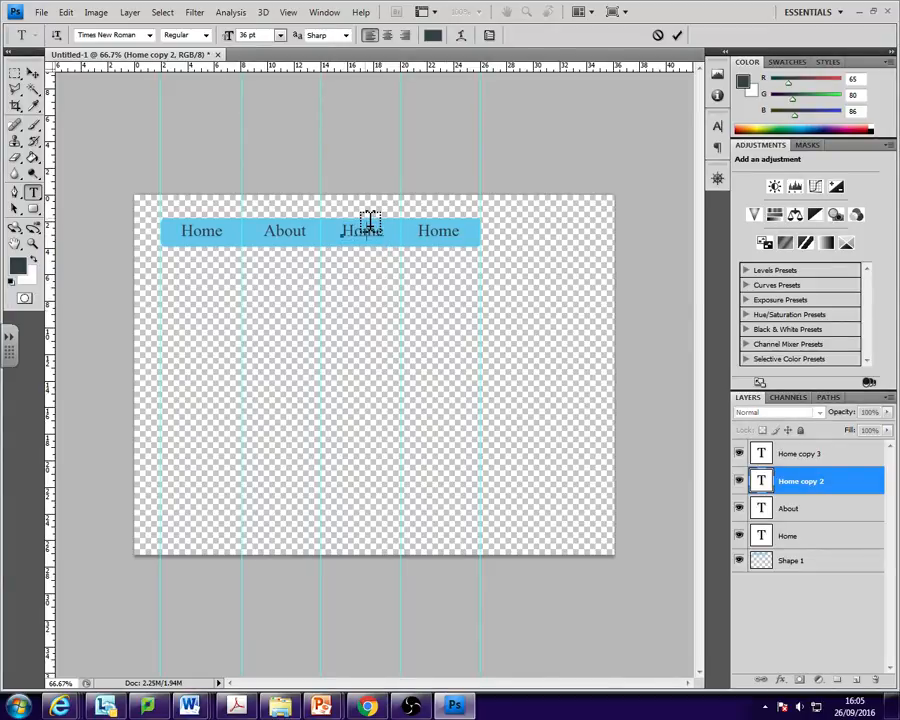
type("lery")
key("BackSpace")
key("BackSpace")
key("BackSpace")
type("le")
type("r")
- Replace the text of the label in the fourth section with "Contact Us"
left_click(752, 456)
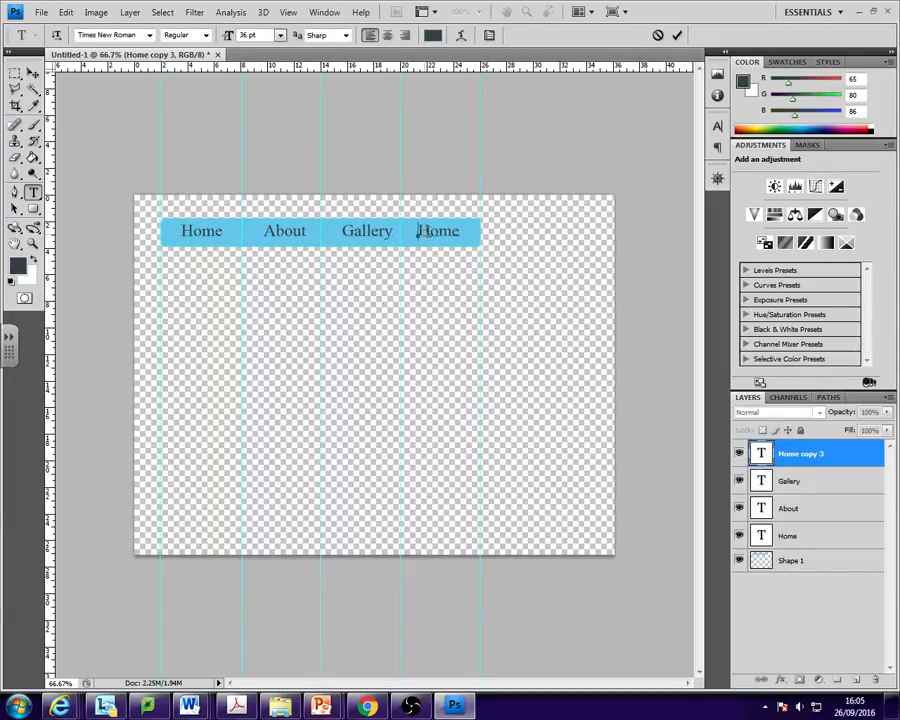
left_click_drag(418, 231, 459, 238)
type("Contact Us")
left_click_drag(471, 250, 464, 252)
key("ctrl+z")
key("ctrl+z")
key("ctrl+z")
key("ctrl+z")
type("Contact US")
- Move the "Contact Us" label left so that it fits between the last two guides
left_click_drag(482, 232, 408, 231)
left_click(32, 73)
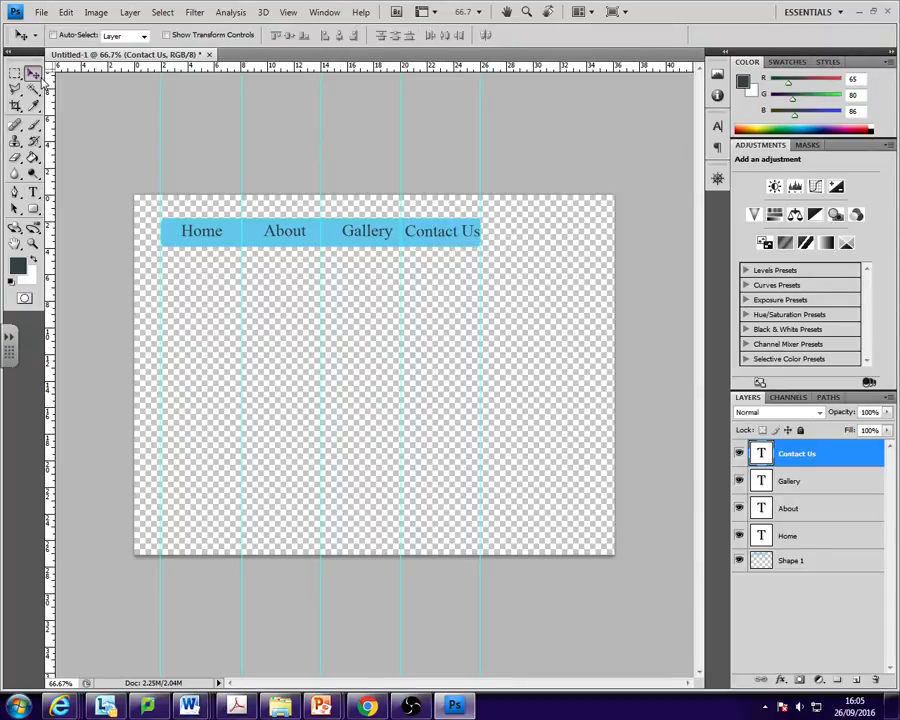
key("Left")
key("Left")
key("Left")
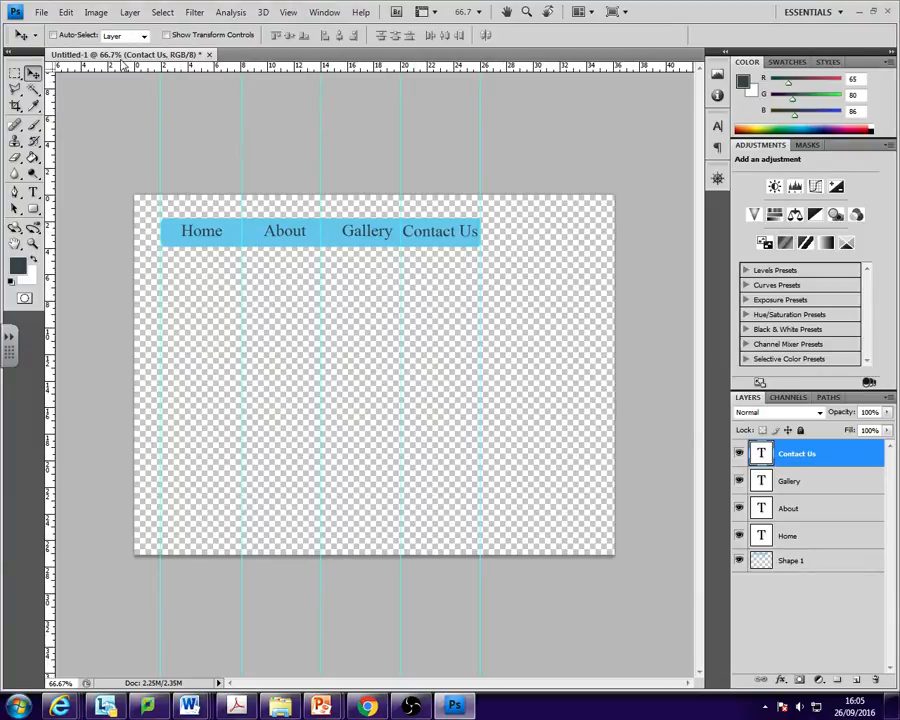
- Set the font size of the "Home" label to 24 pt
left_click(33, 192)
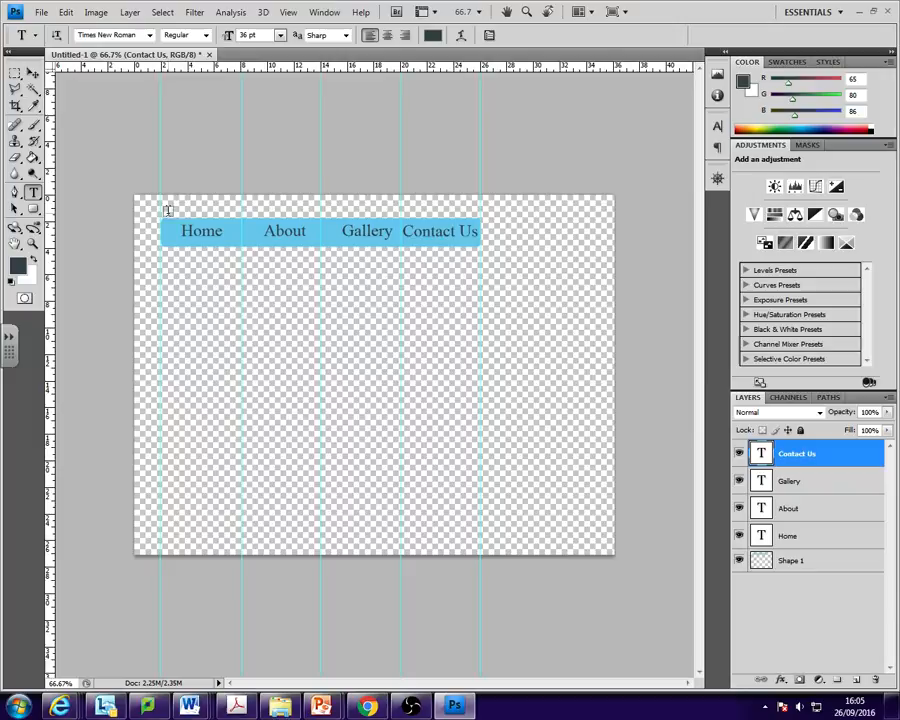
left_click(223, 232)
left_click_drag(223, 231, 174, 230)
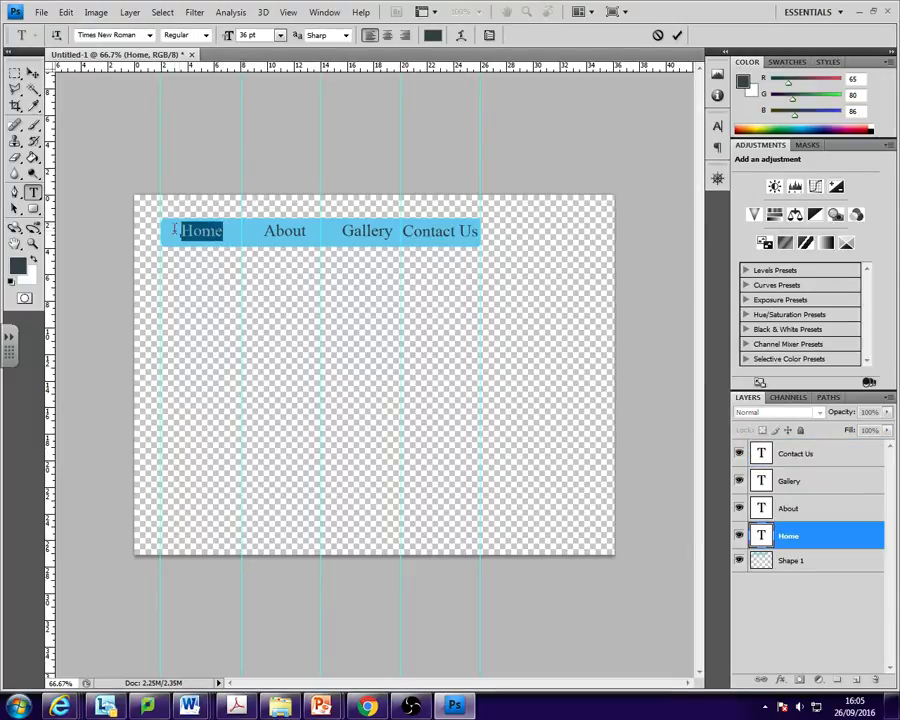
left_click(281, 35)
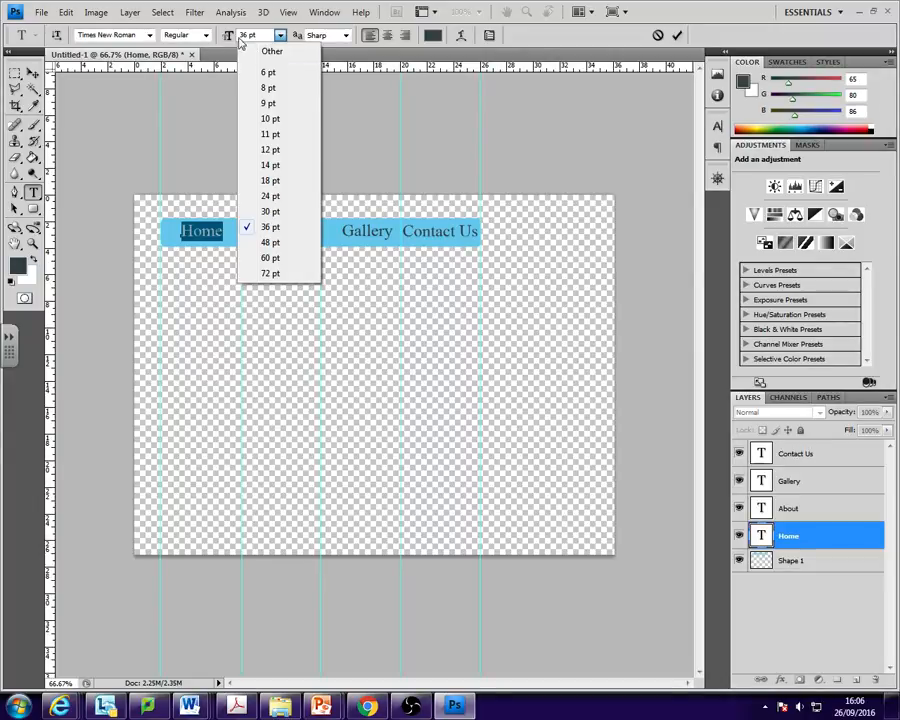
left_click(270, 196)
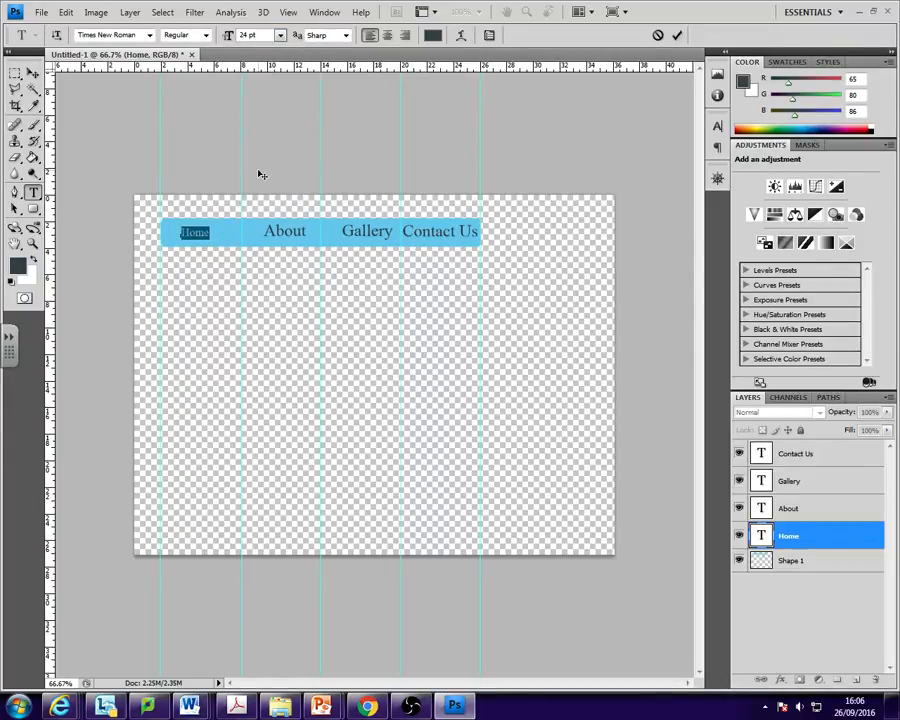
- Set the font size of the "About", "Gallery" and "Contact Us" labels together to 24 pt
left_click(800, 510)
left_click(783, 458, "shift")
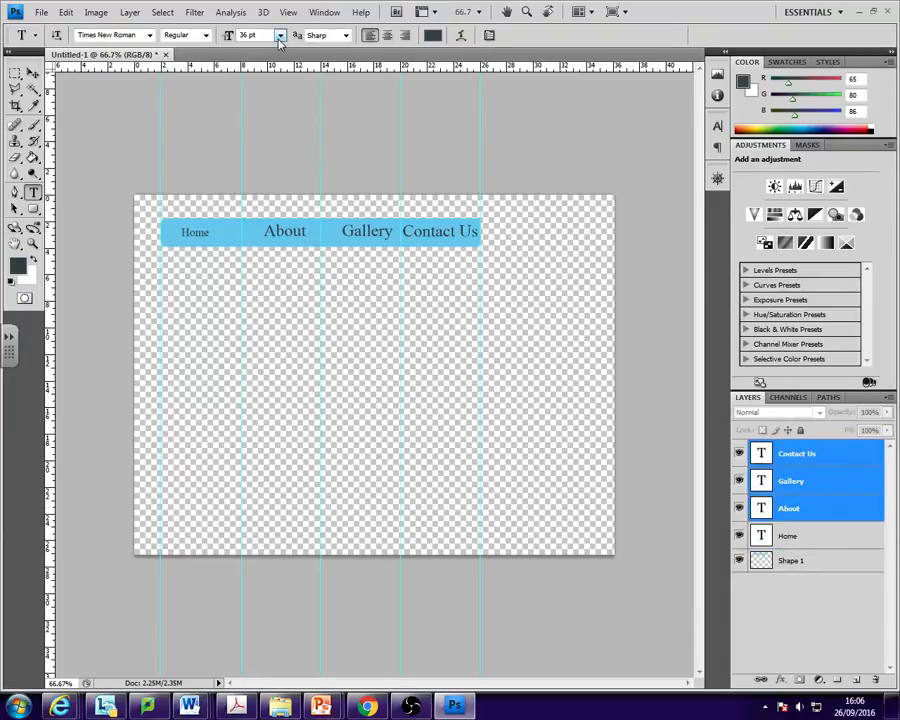
left_click(280, 35)
left_click(270, 196)
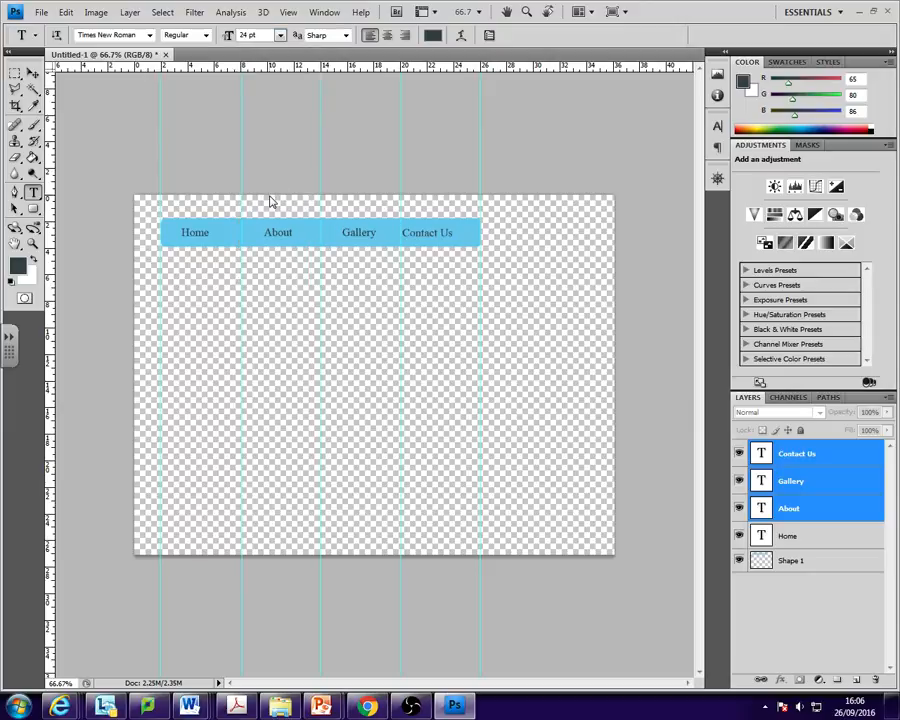
- Nudge the "Contact Us" label right until it is centred in the last section of the bar
left_click(783, 481)
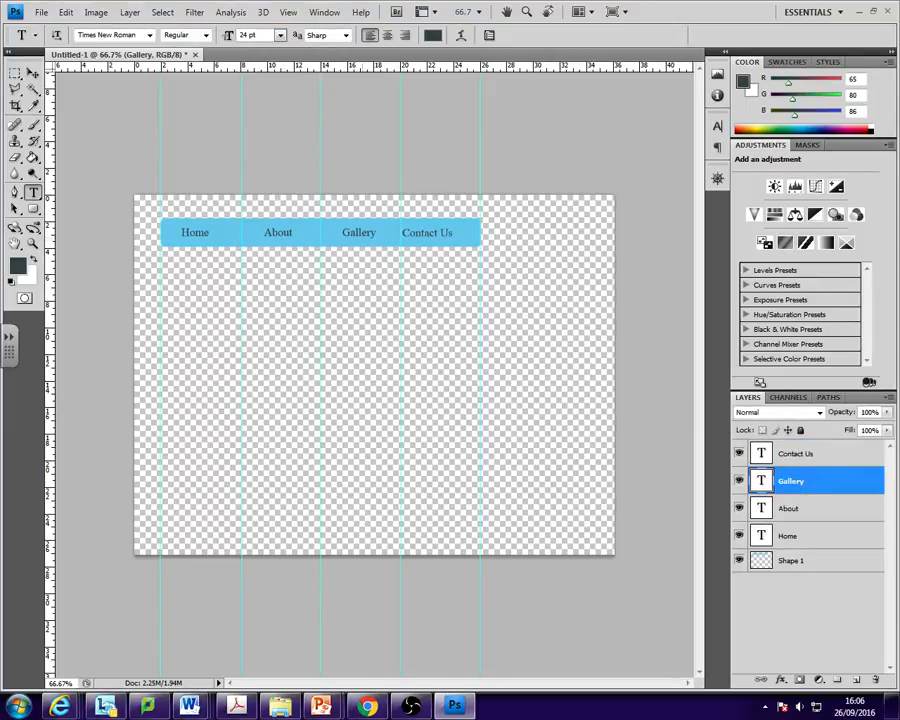
key("v")
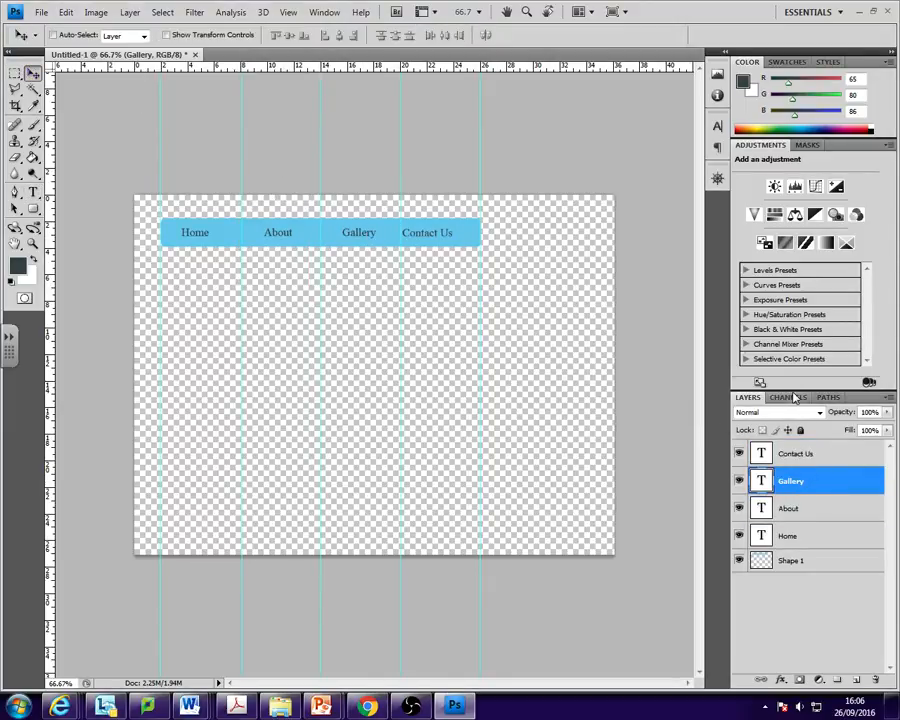
left_click(785, 455)
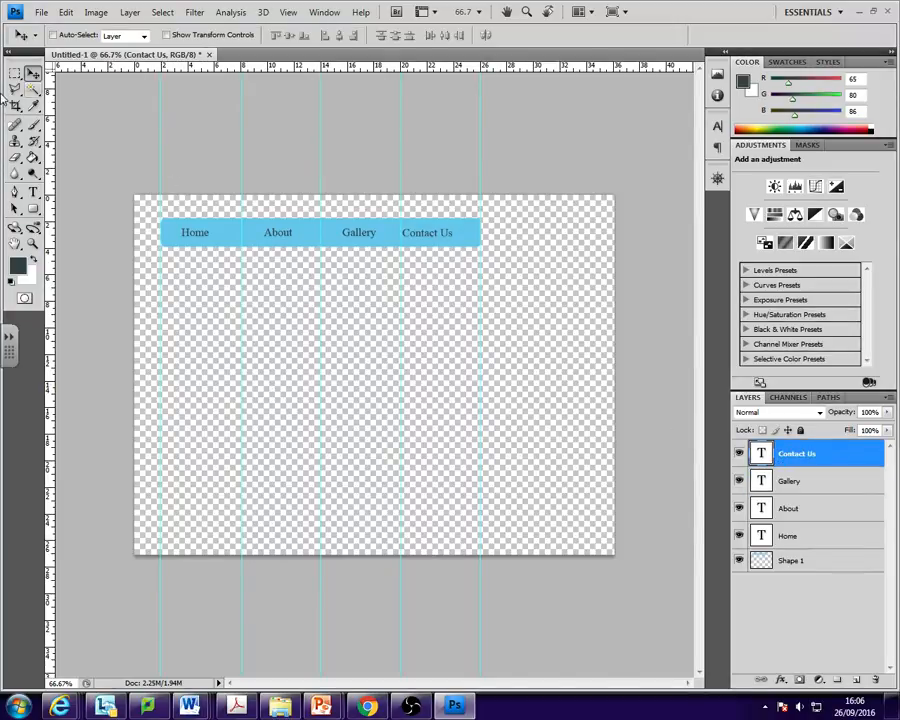
key("Right")
key("Right")
key("Right")
key("Right")
key("Right")
key("Right")
key("Right")
key("Right")
key("Right")
key("Right")
key("Right")
key("Right")
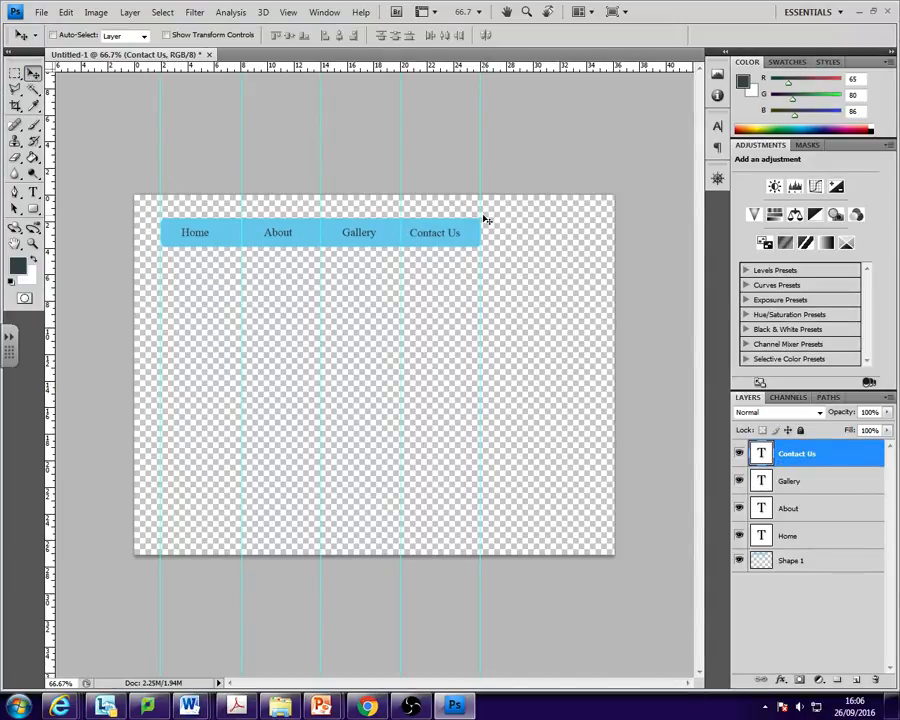
key("Right")
key("Right")
key("Right")
key("Right")
key("Right")
key("Right")
key("Right")
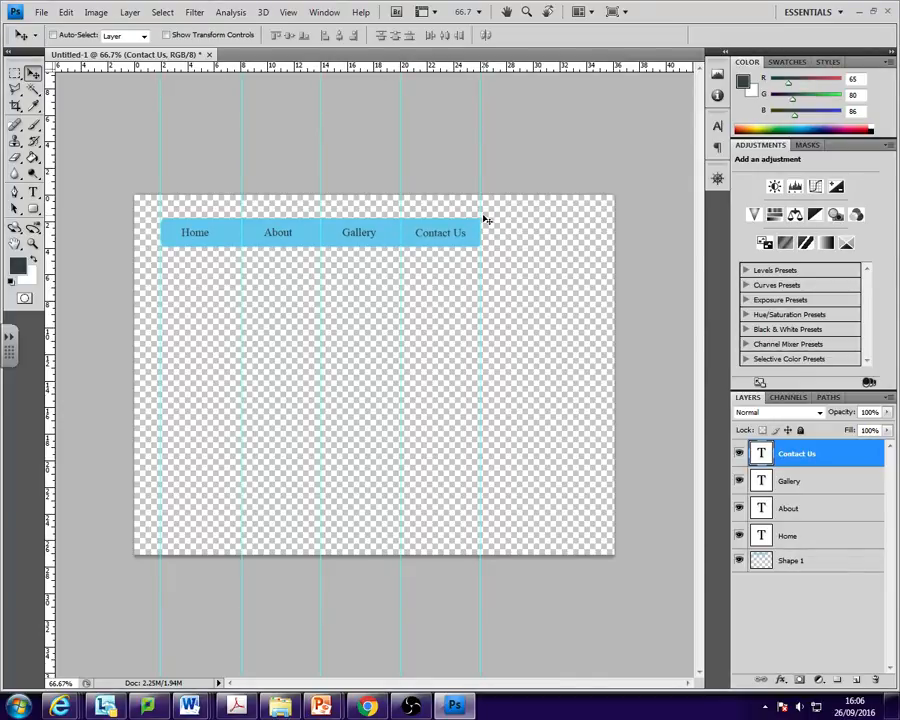
- Draw 1 px vertical divider lines across the bar along the guides between Home and About and between About and Gallery
left_click(34, 212)
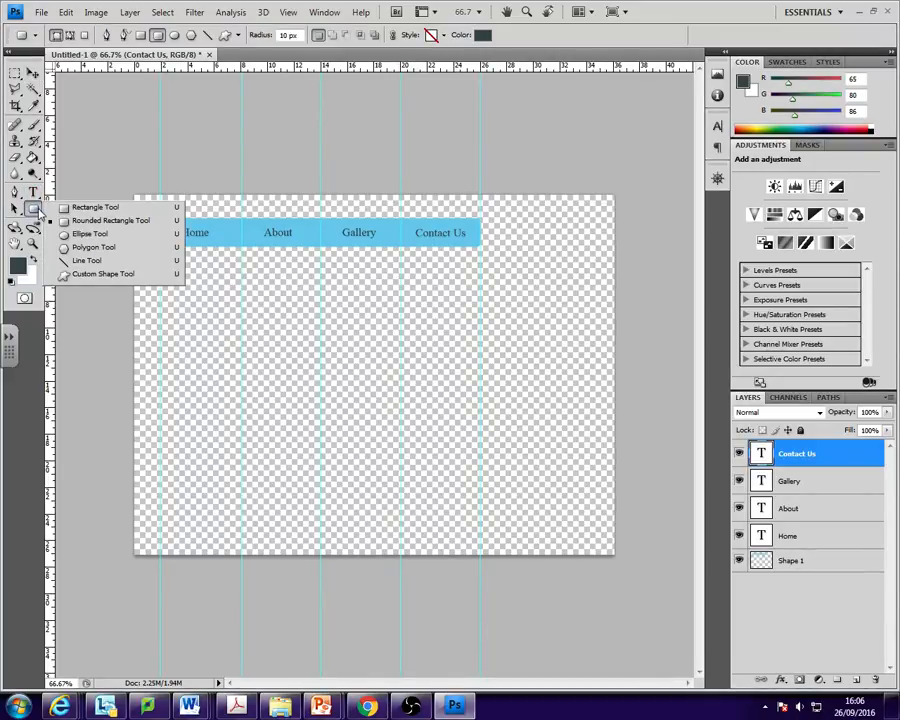
left_click(99, 264)
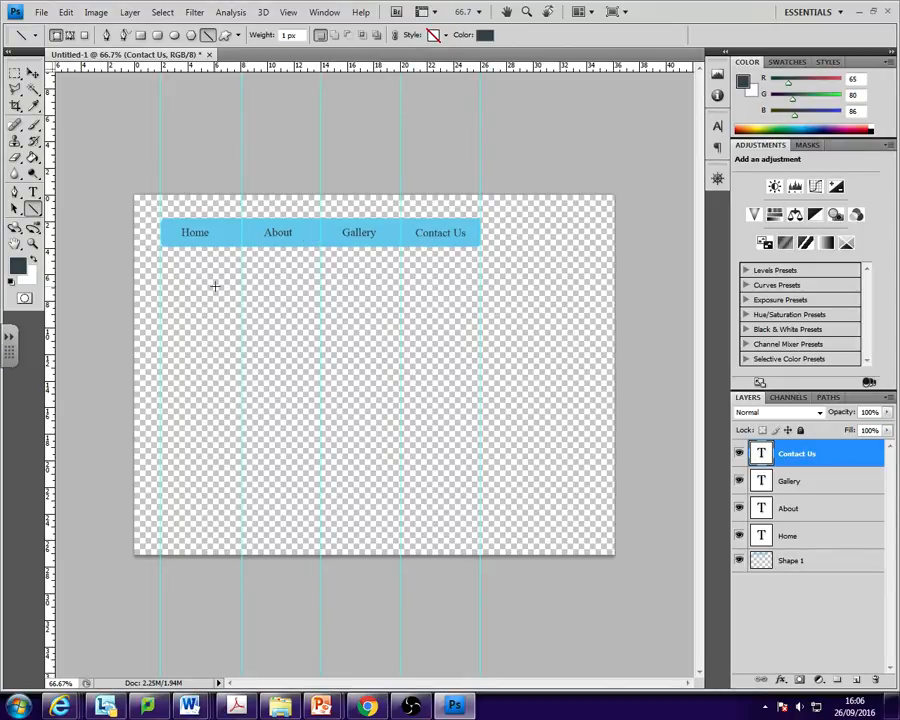
key("ctrl+plus")
key("ctrl+plus")
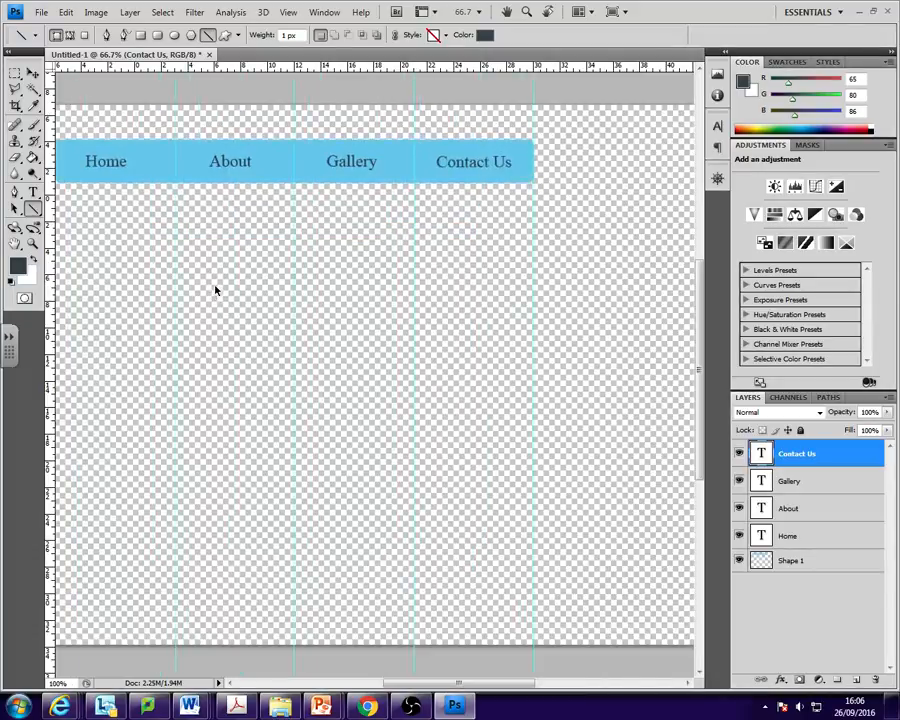
scroll(282, 244, "up", 4)
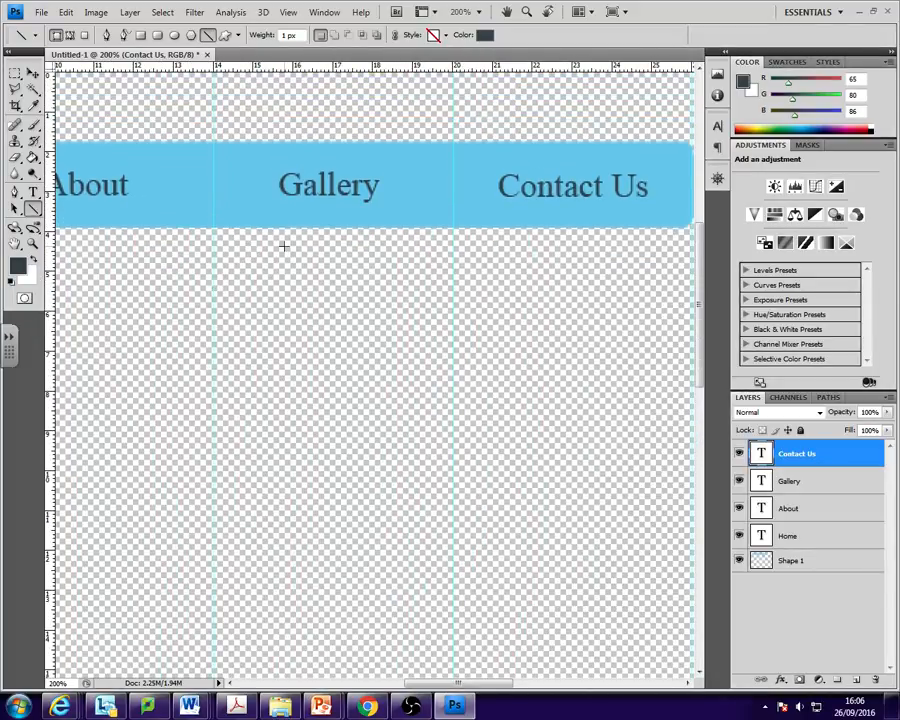
left_click_drag(476, 684, 422, 686)
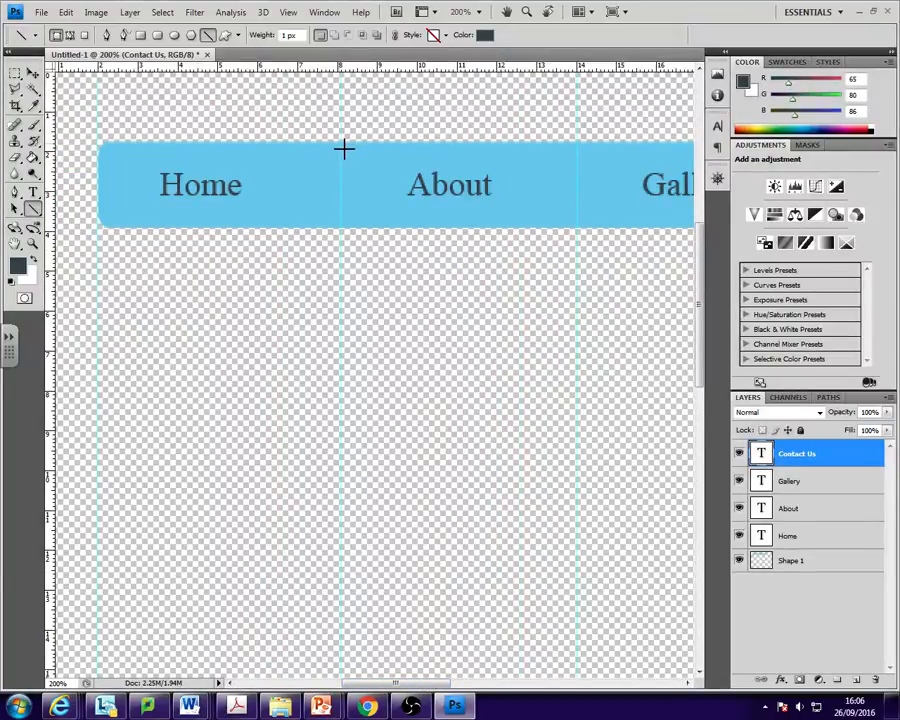
left_click_drag(343, 147, 338, 227)
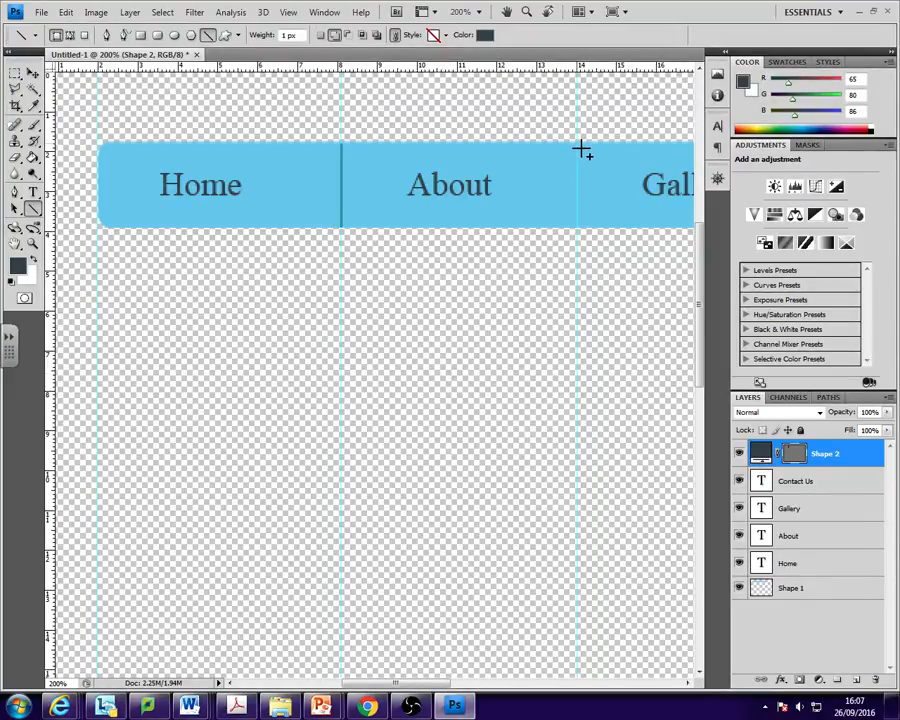
left_click_drag(578, 144, 575, 206)
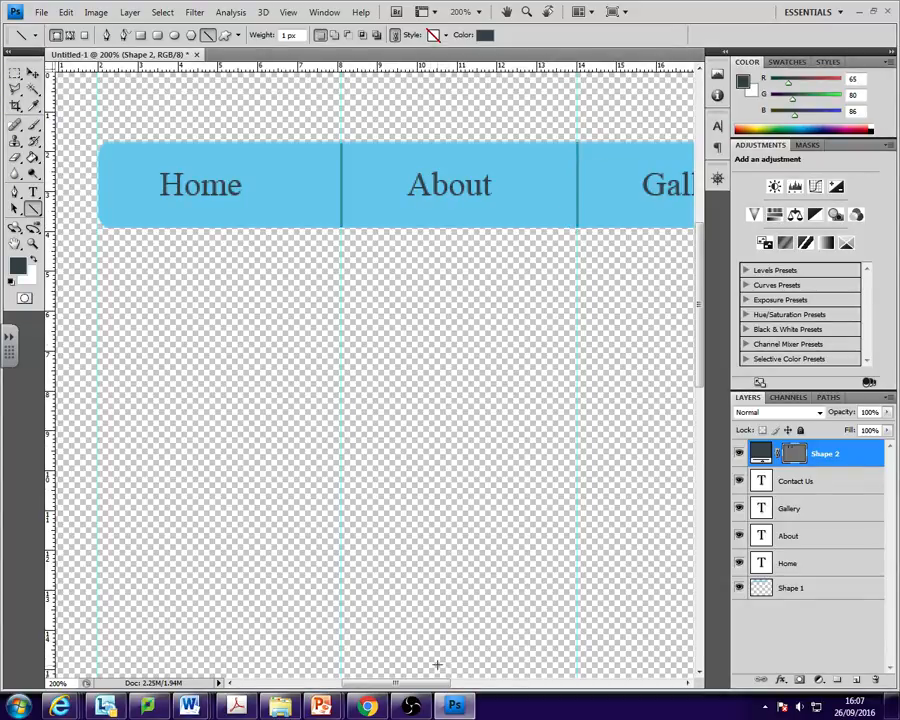
- Draw a 1 px vertical divider line across the bar along the guide between Gallery and Contact Us
left_click_drag(430, 685, 488, 686)
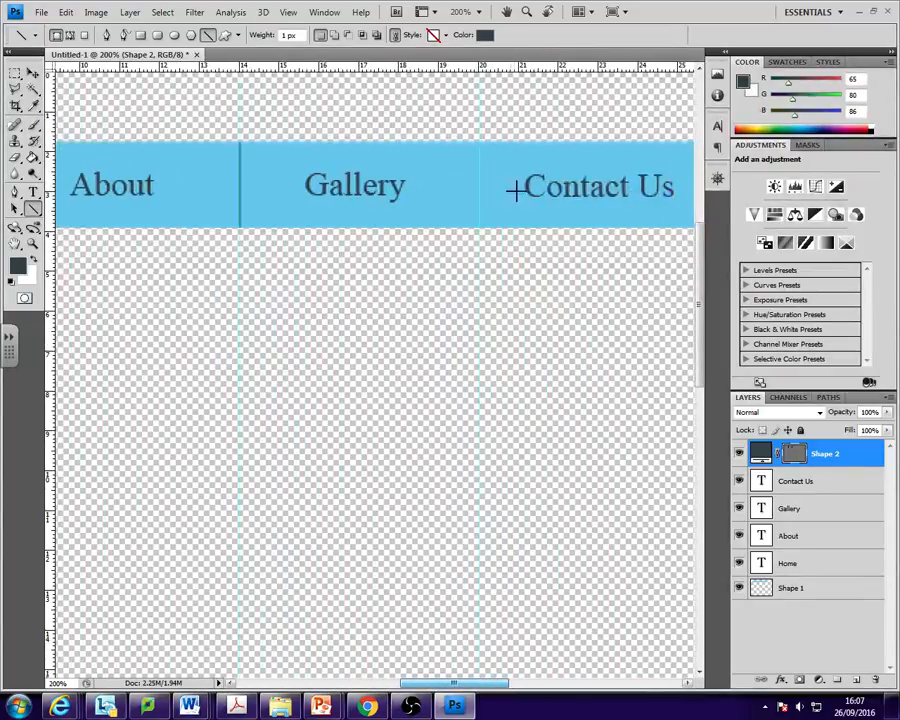
left_click_drag(480, 143, 480, 228)
mouse_move(485, 686)
left_mouse_down()
mouse_move(575, 686)
mouse_move(479, 694)
left_mouse_up()
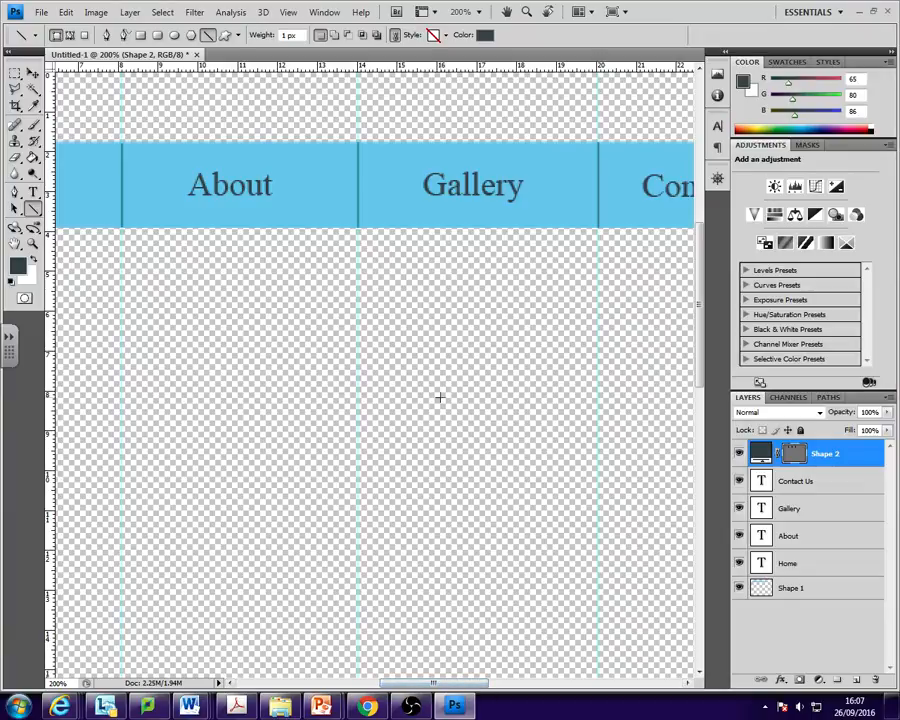
key("ctrl+minus")
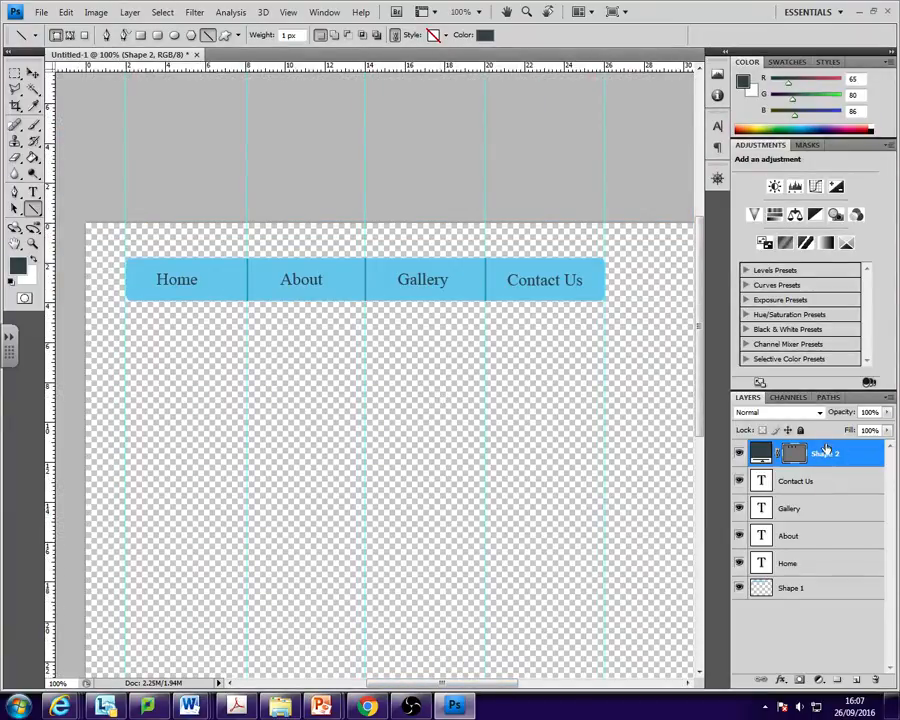
- Duplicate the Shape 2 divider layer and recolour the copy to near-white fbfbfb
left_click(738, 454)
left_click(738, 454)
left_click_drag(825, 454, 856, 679)
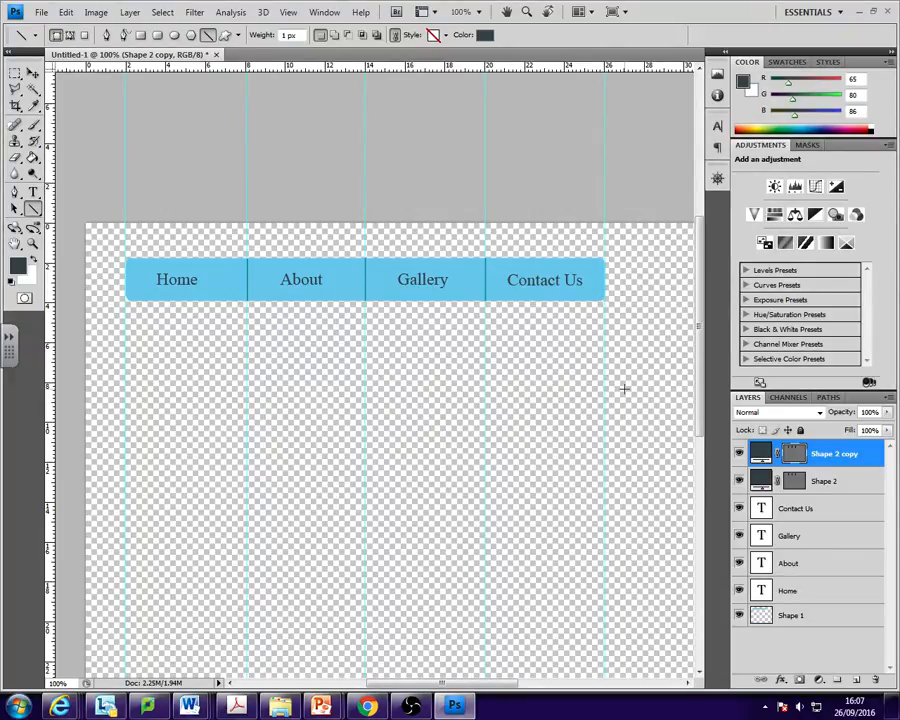
left_click(484, 35)
left_click(348, 198)
left_click(307, 171)
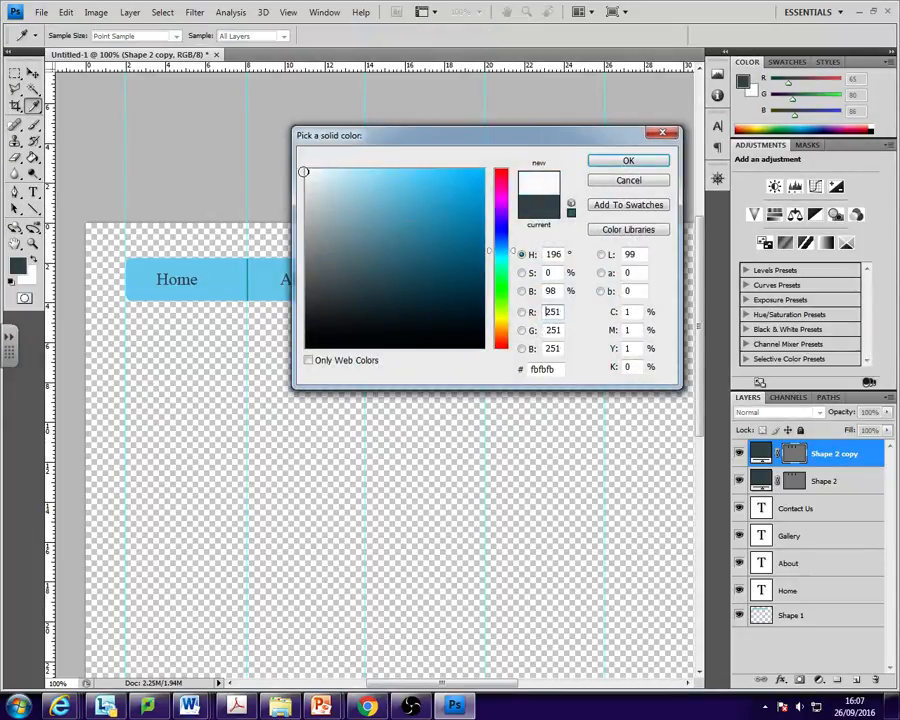
left_click(628, 160)
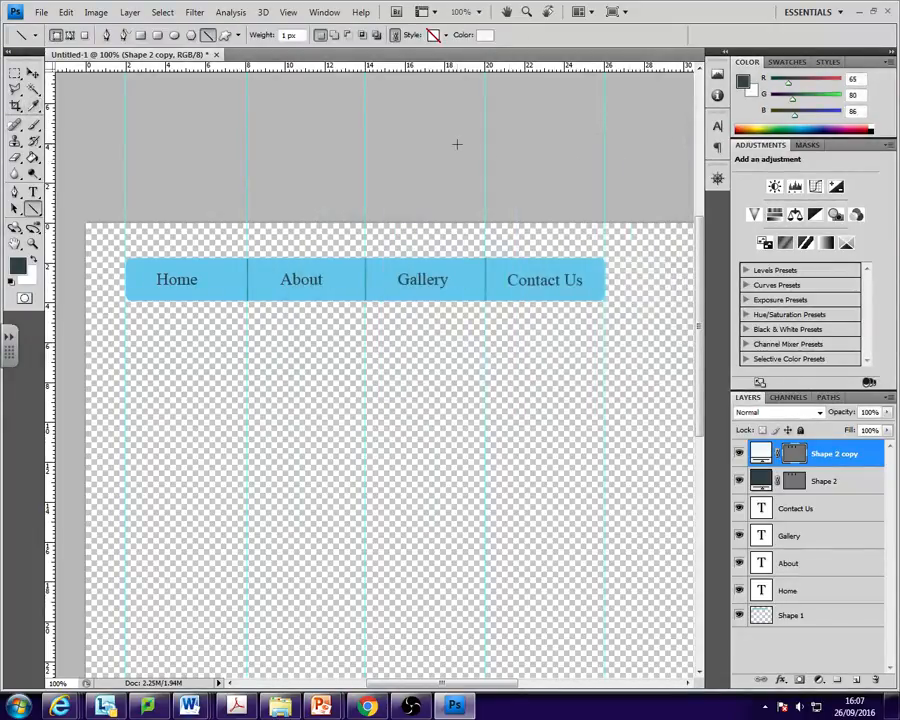
- Nudge the near-white divider copy slightly right so it sits beside the dark divider lines
key("ctrl+plus")
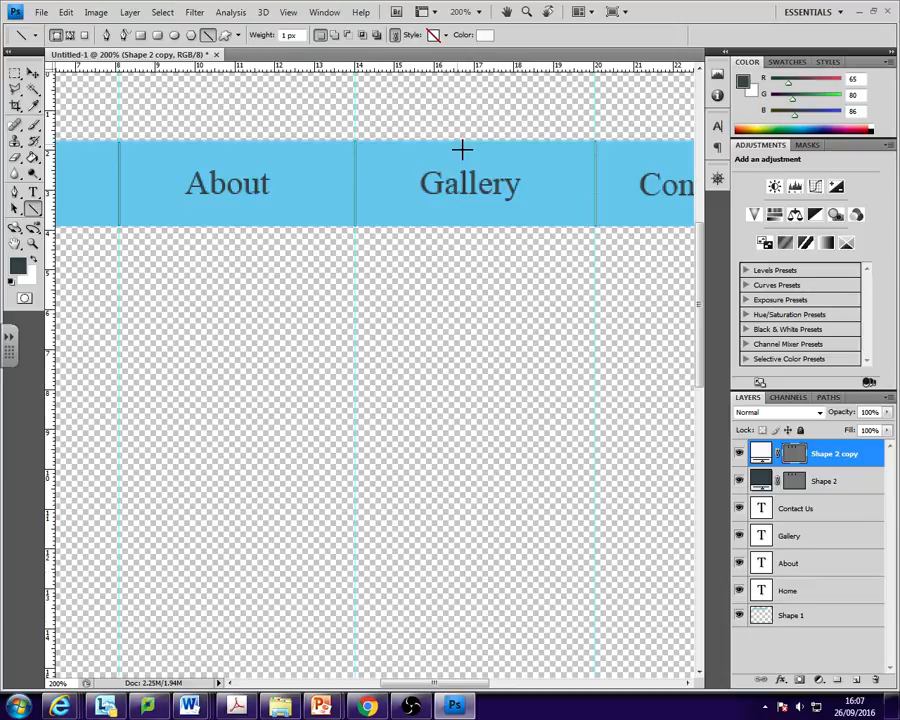
left_click(32, 74)
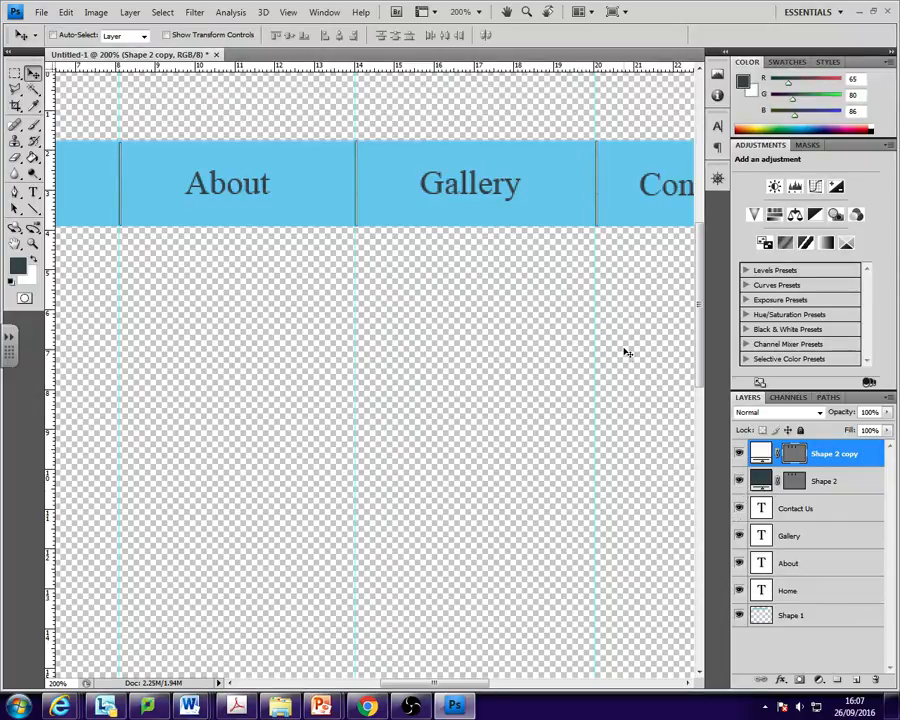
key("ctrl+minus")
key("ctrl+minus")
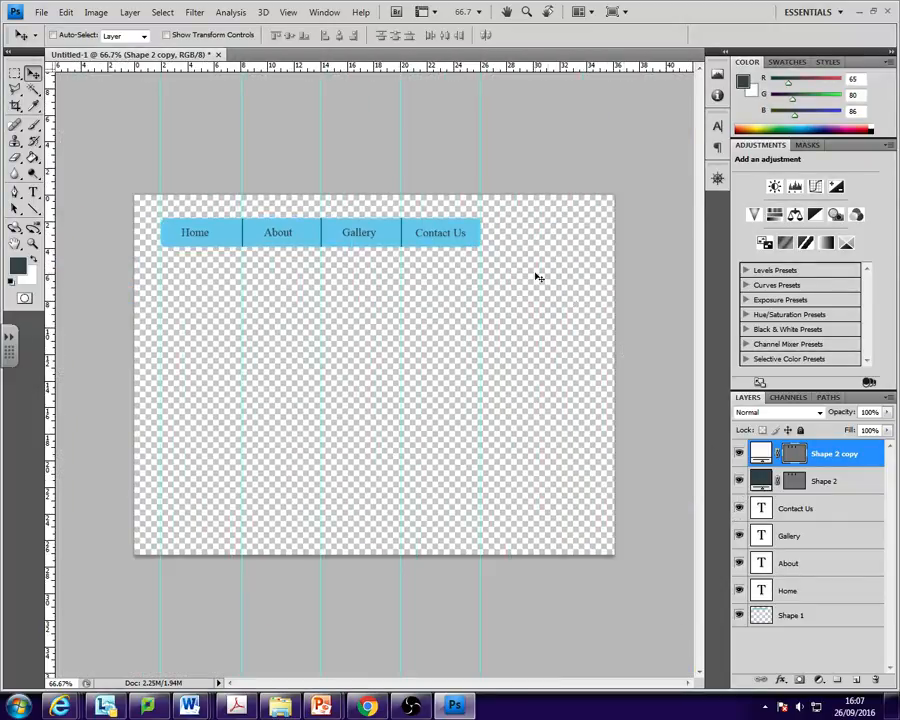
- Hide the rulers and clear all guides from the document
left_click(810, 536)
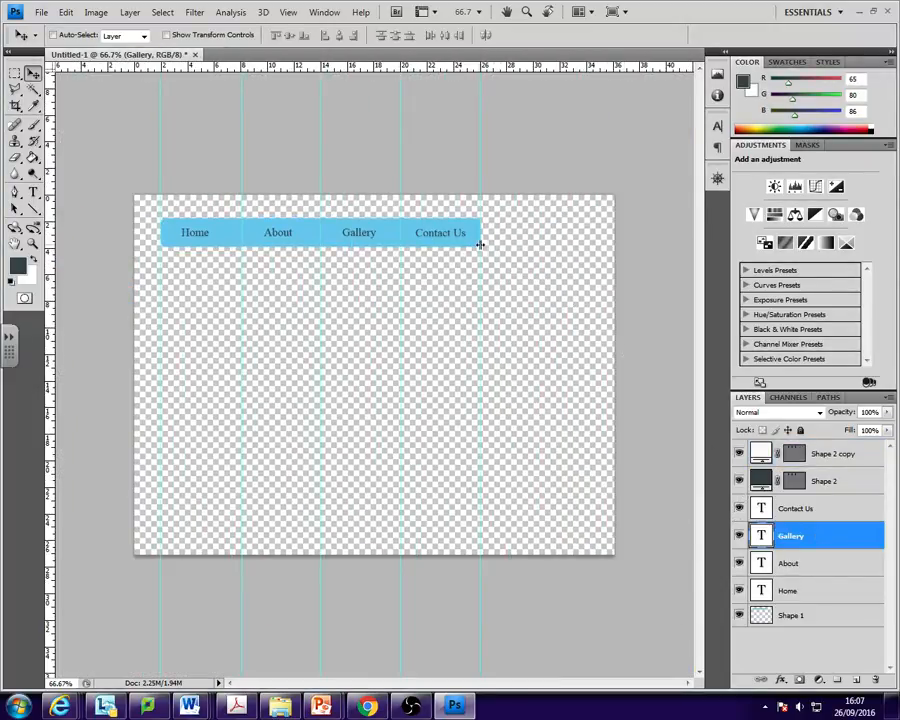
left_click(312, 9)
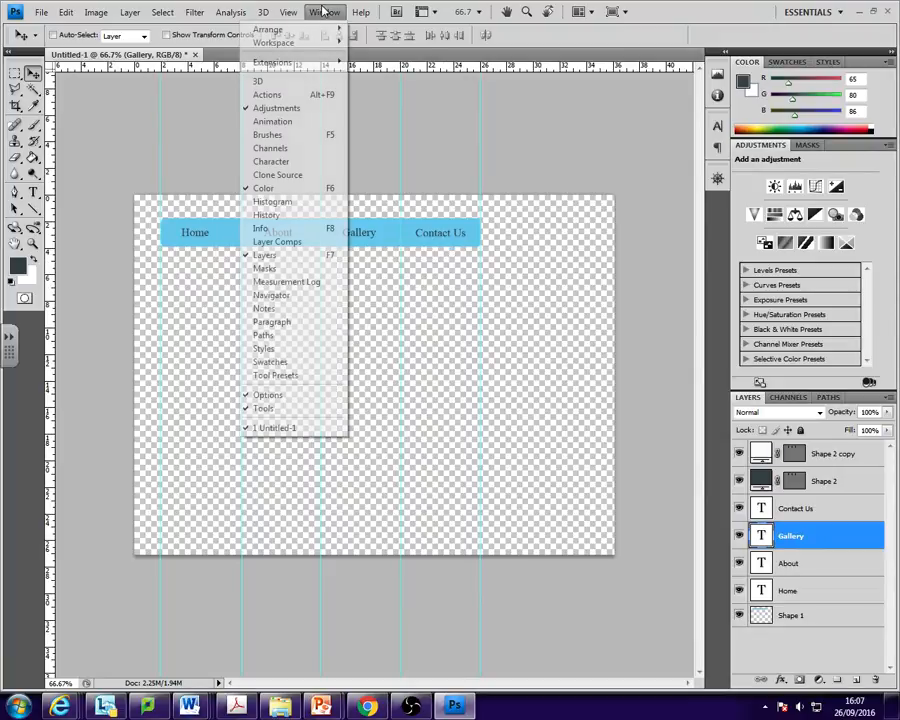
left_click(290, 14)
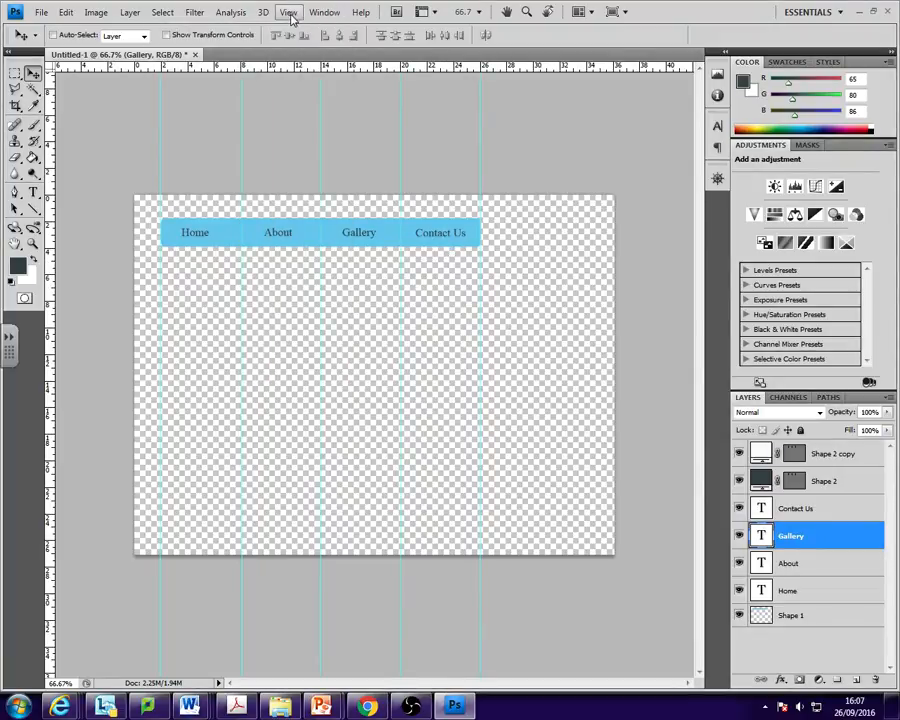
left_click(290, 14)
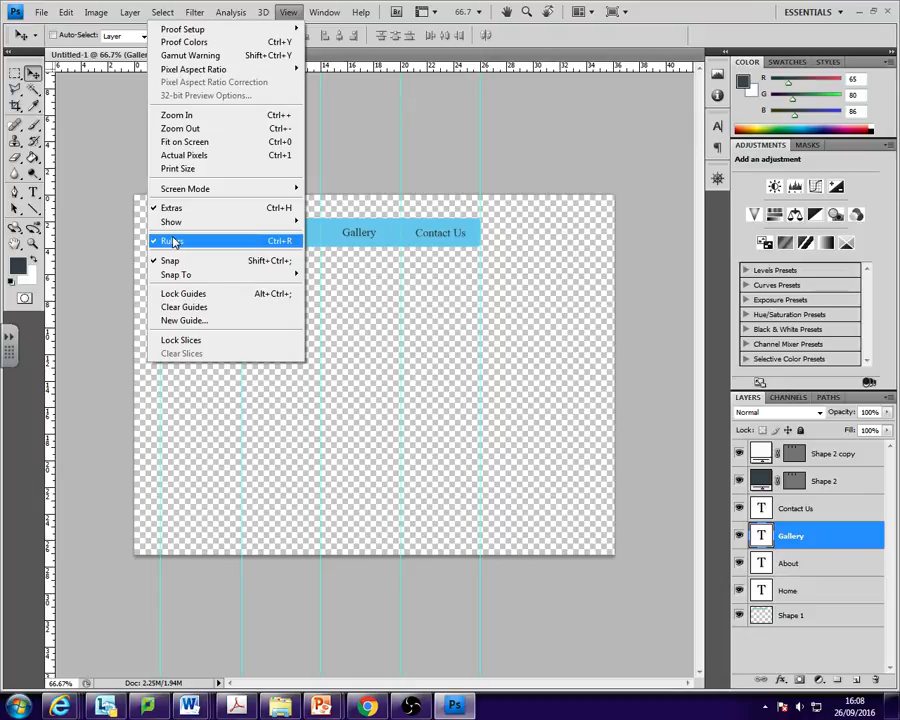
left_click(172, 242)
left_click(323, 12)
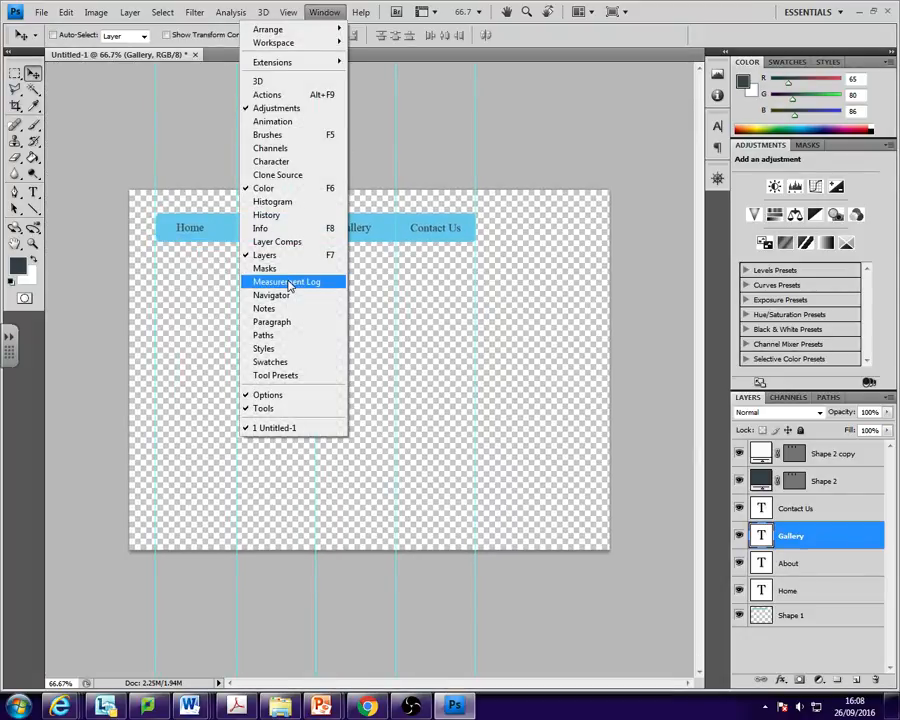
mouse_move(287, 12)
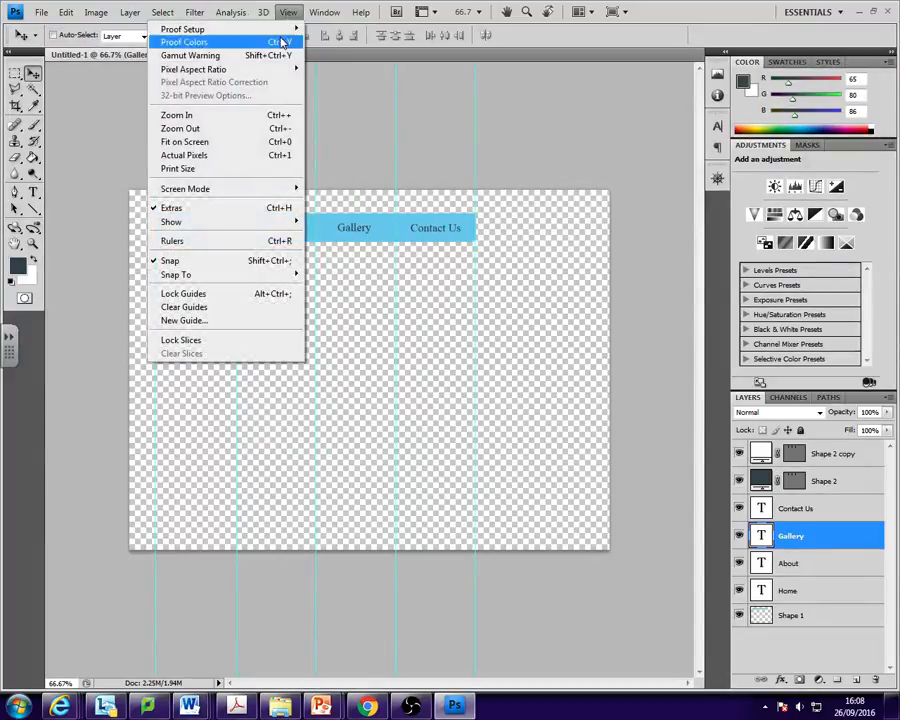
left_click(223, 307)
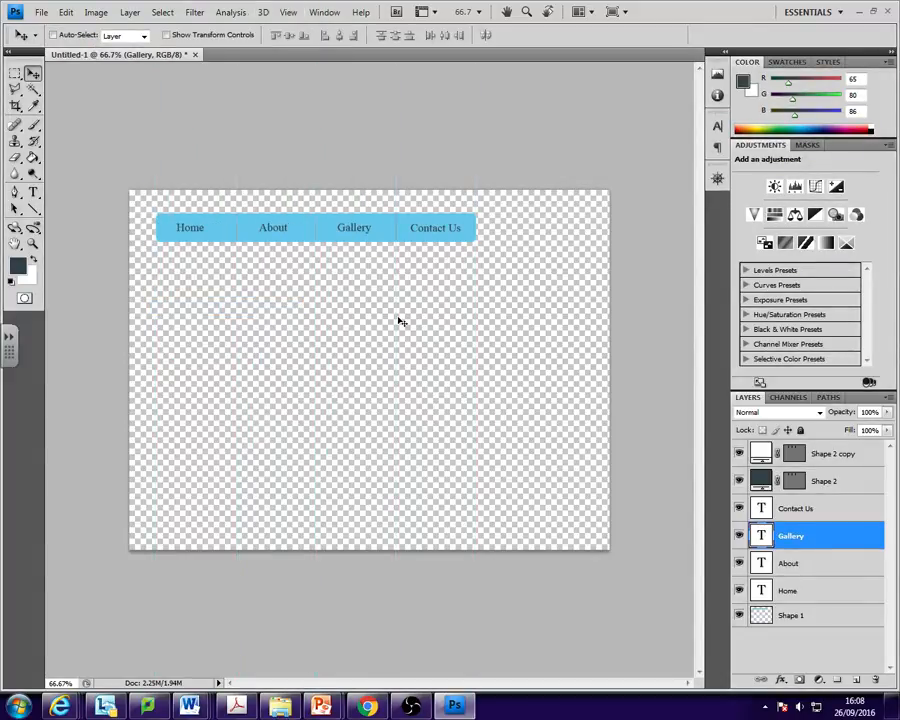
- Set the opacity of the near-white divider copy to 65% and of the dark Shape 2 divider layer to 30%
key("ctrl+plus")
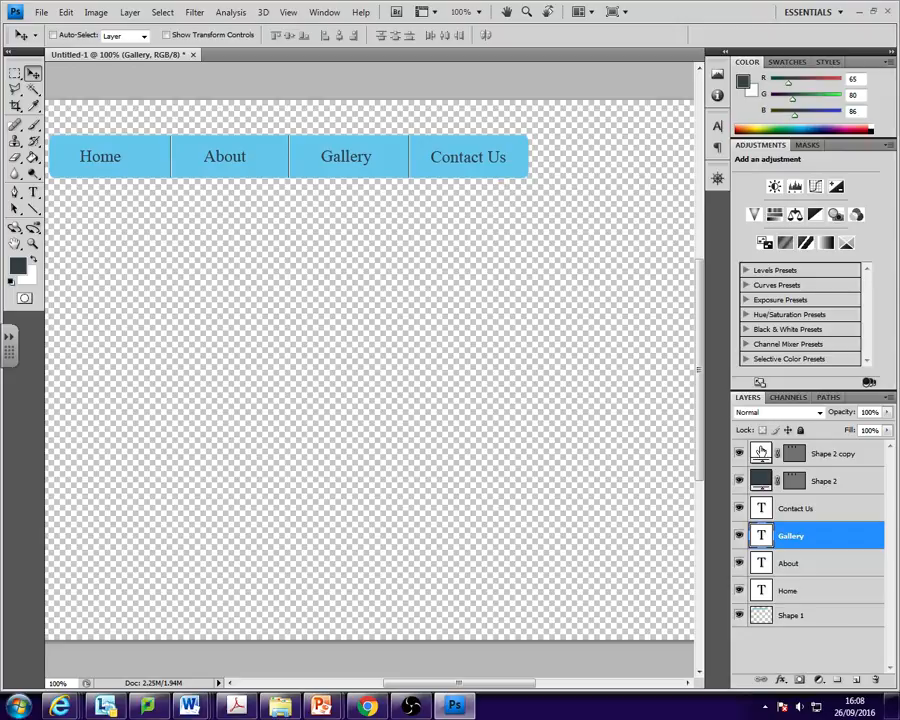
left_click(838, 454)
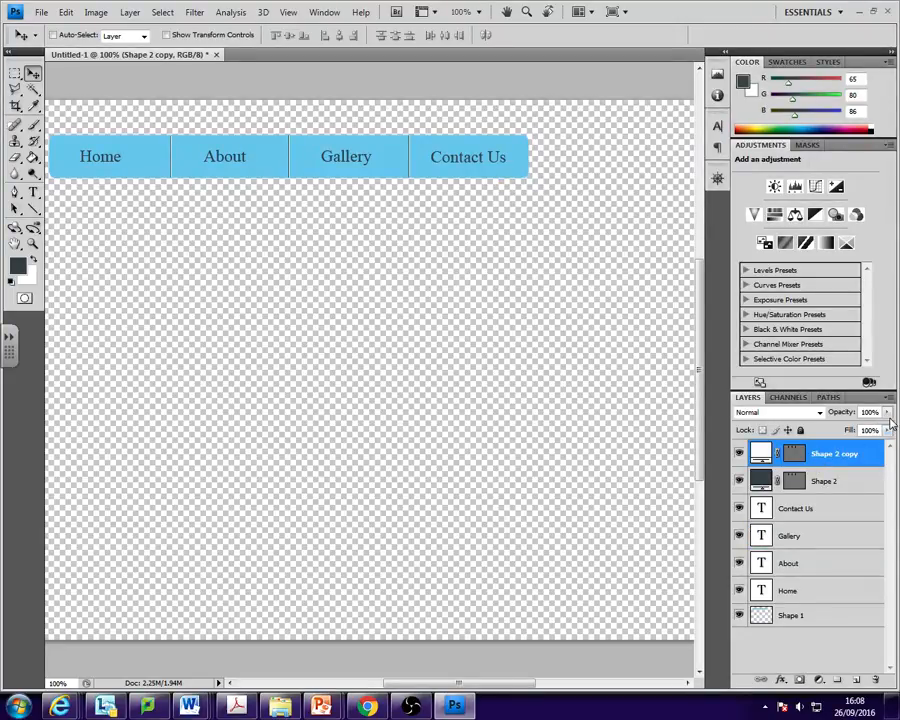
left_click_drag(887, 418, 865, 427)
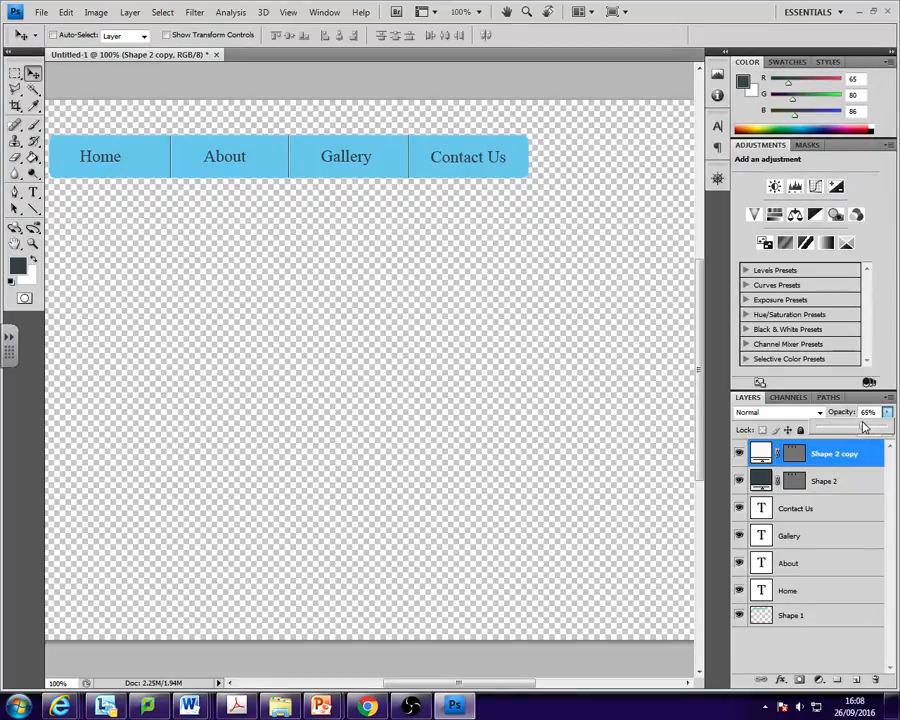
left_click(835, 479)
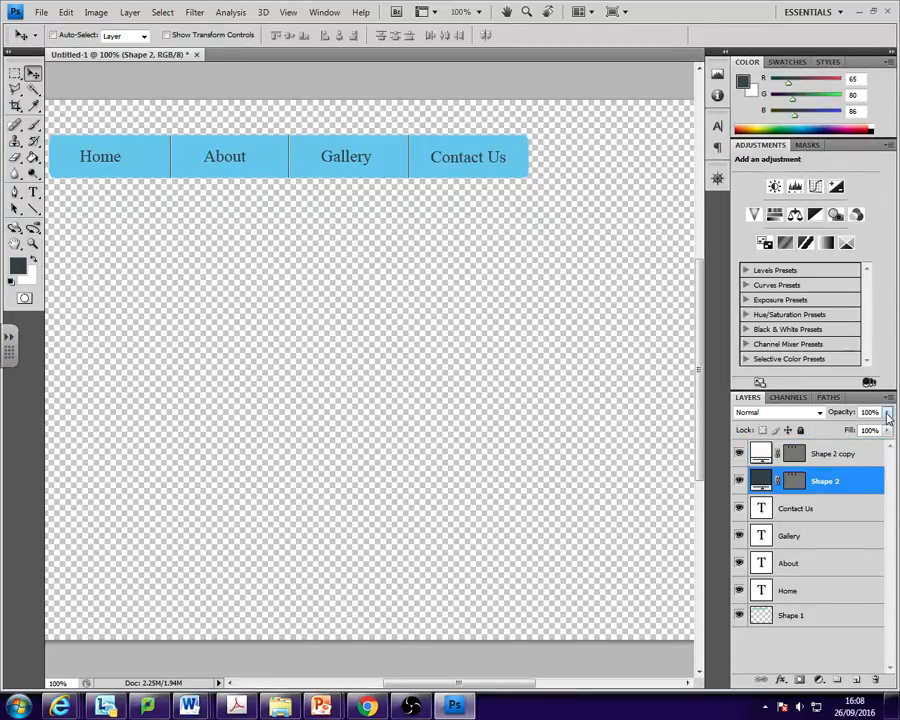
left_click_drag(887, 418, 840, 429)
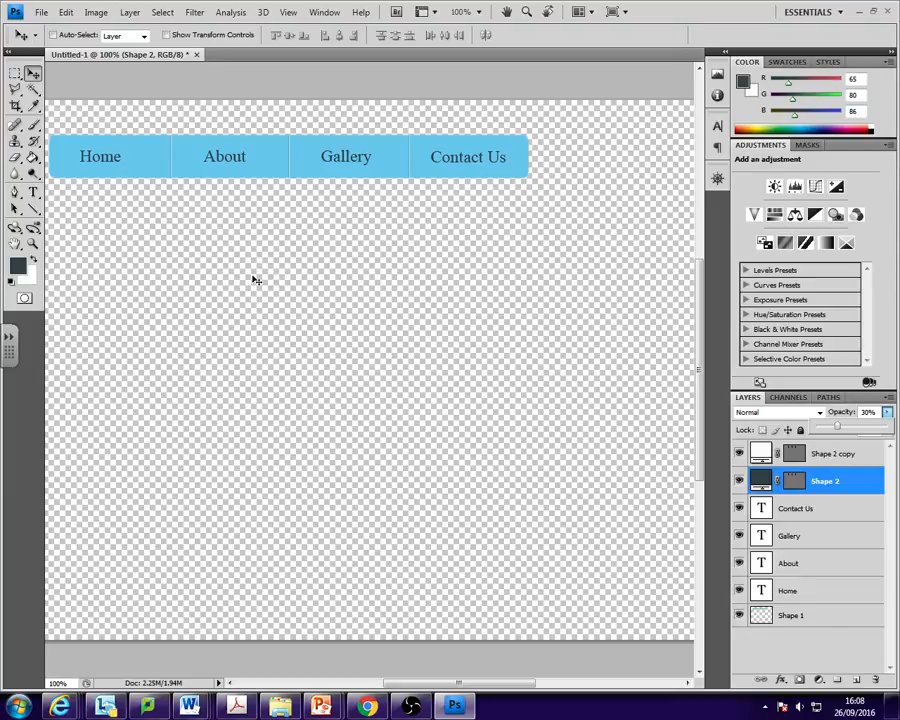
key("ctrl+minus")
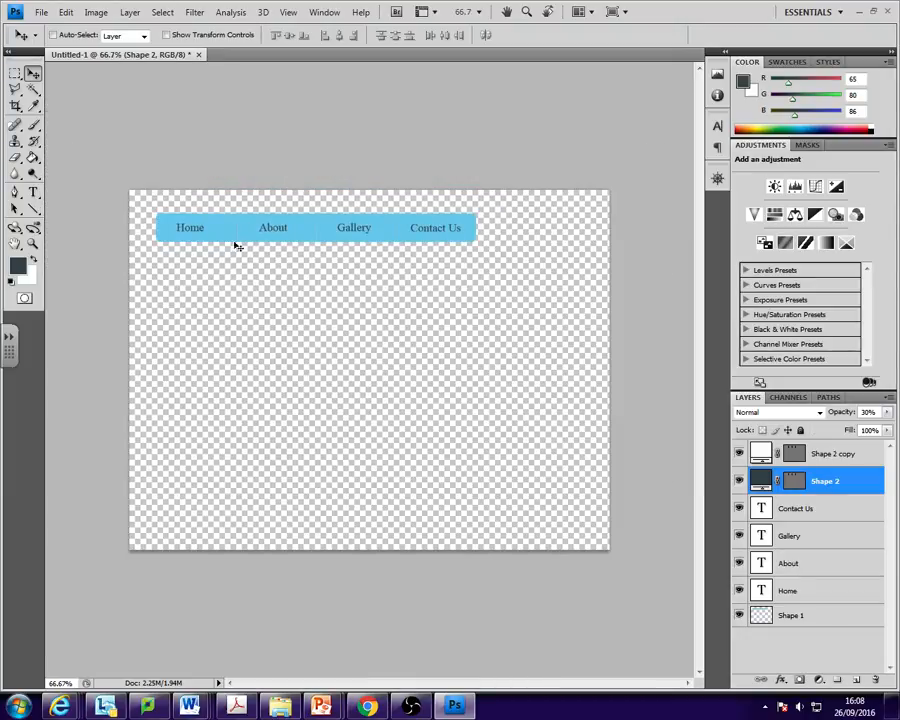
key("ctrl+plus")
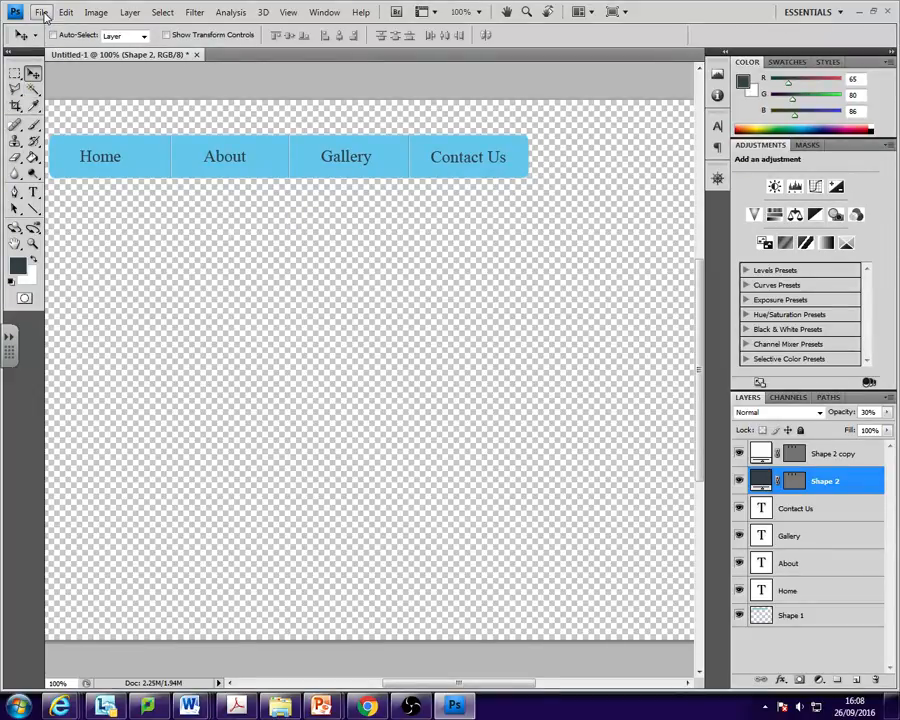
- Scale all navigation bar layers together with Free Transform to 133.4% width and 123.7% height, then deselect the layers
key("ctrl+minus")
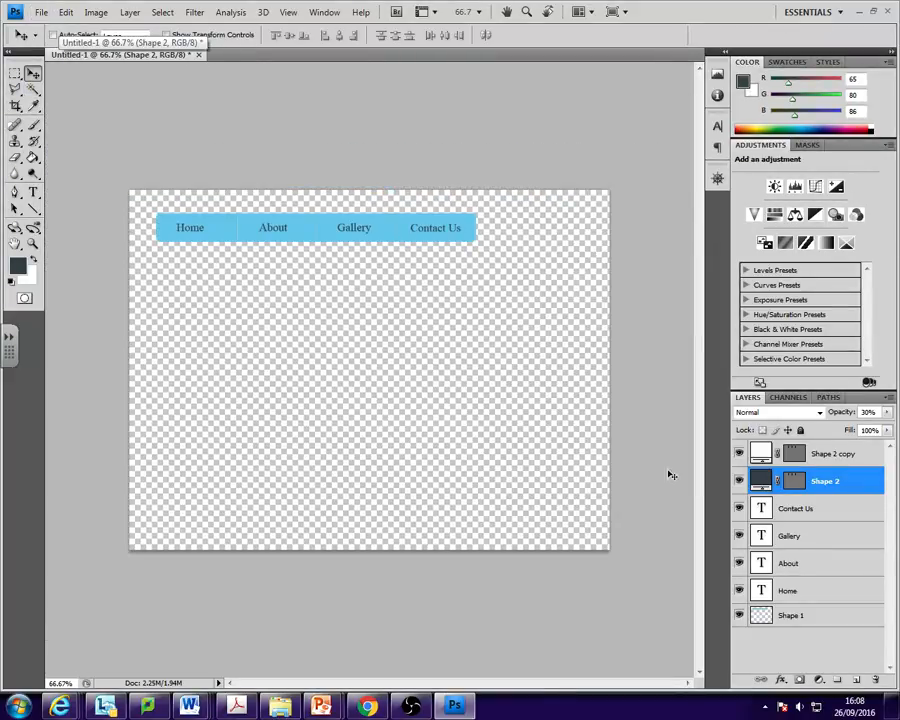
left_click(805, 615)
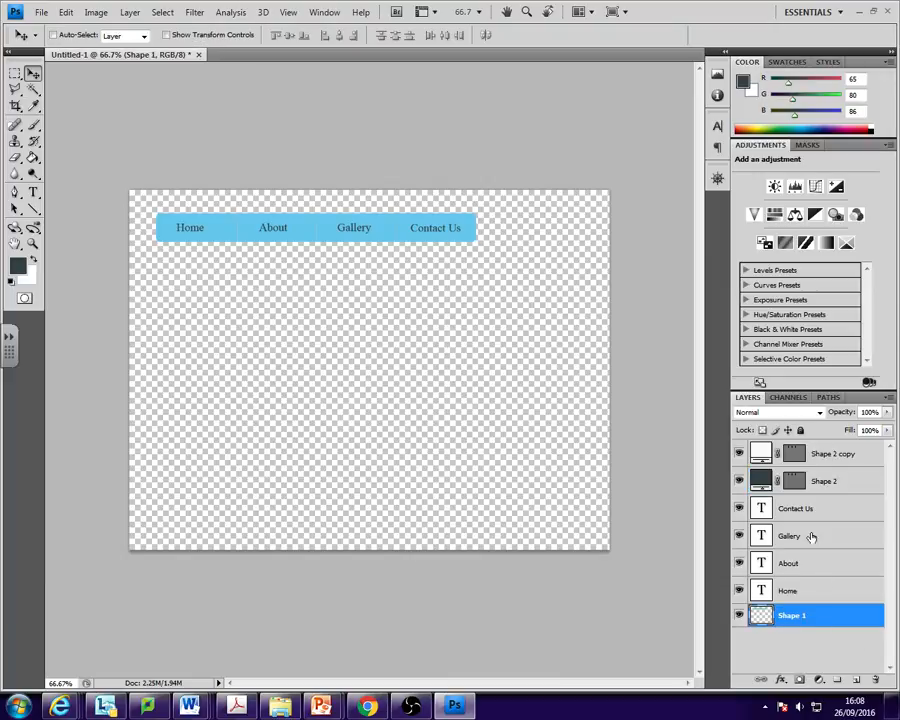
left_click(835, 462, "shift")
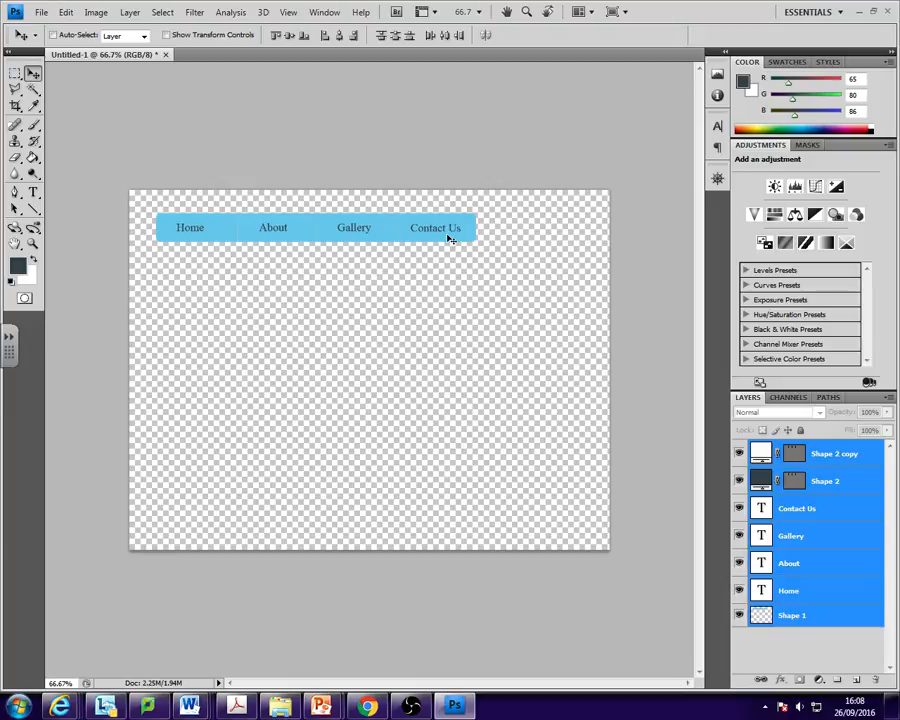
key("ctrl+t")
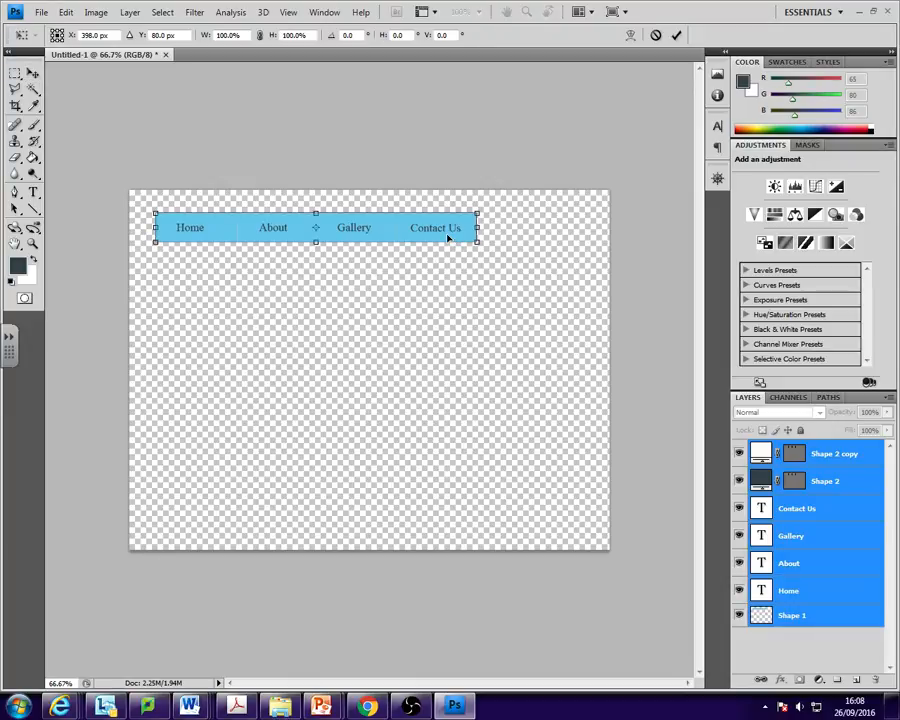
left_click_drag(476, 240, 584, 231)
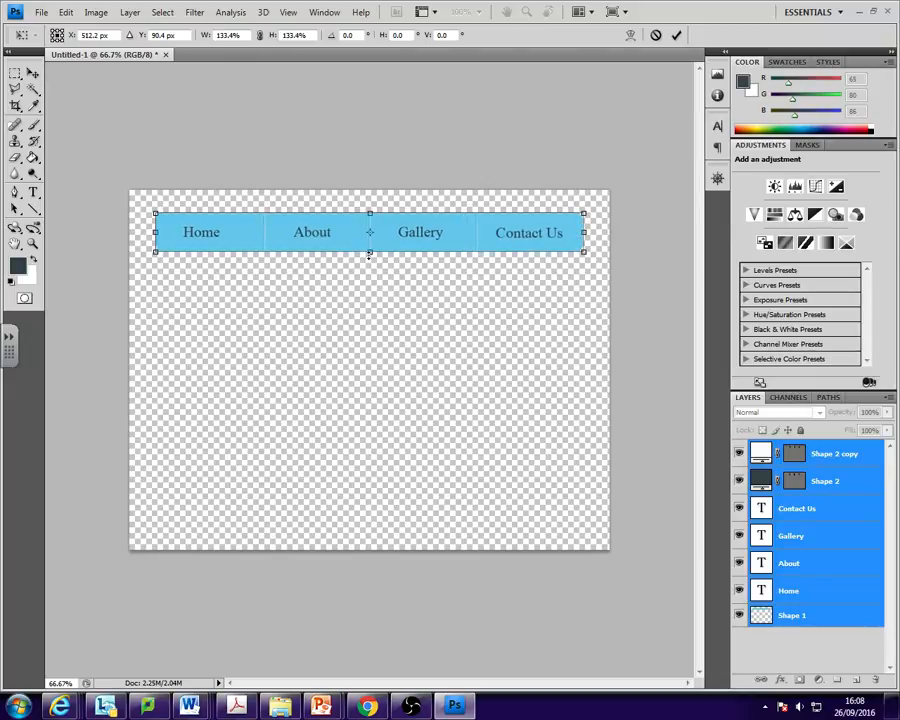
left_click_drag(369, 254, 369, 249)
key("ctrl+z")
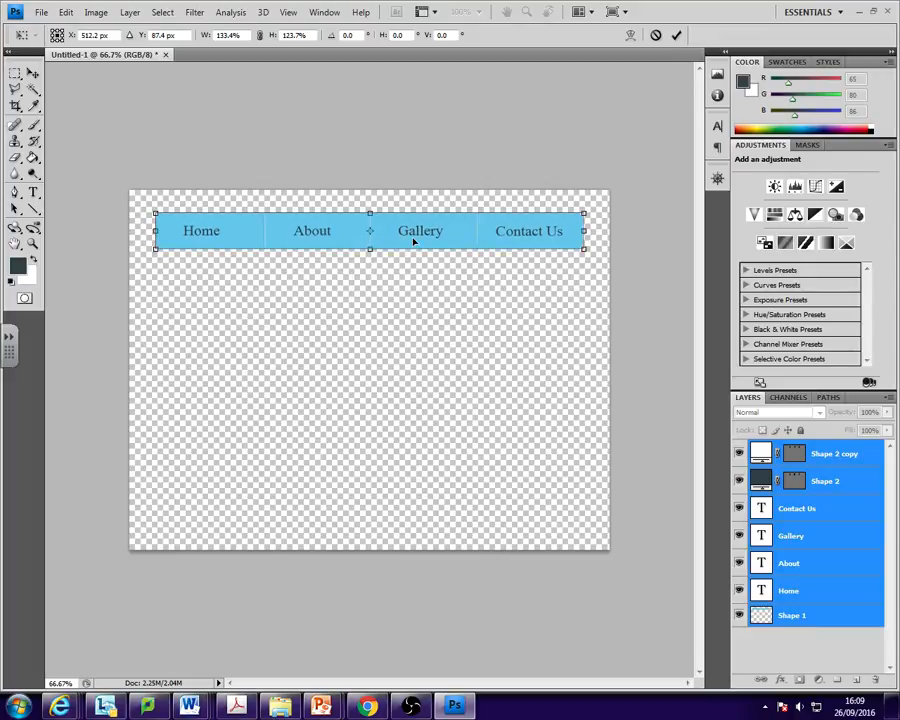
key("Return")
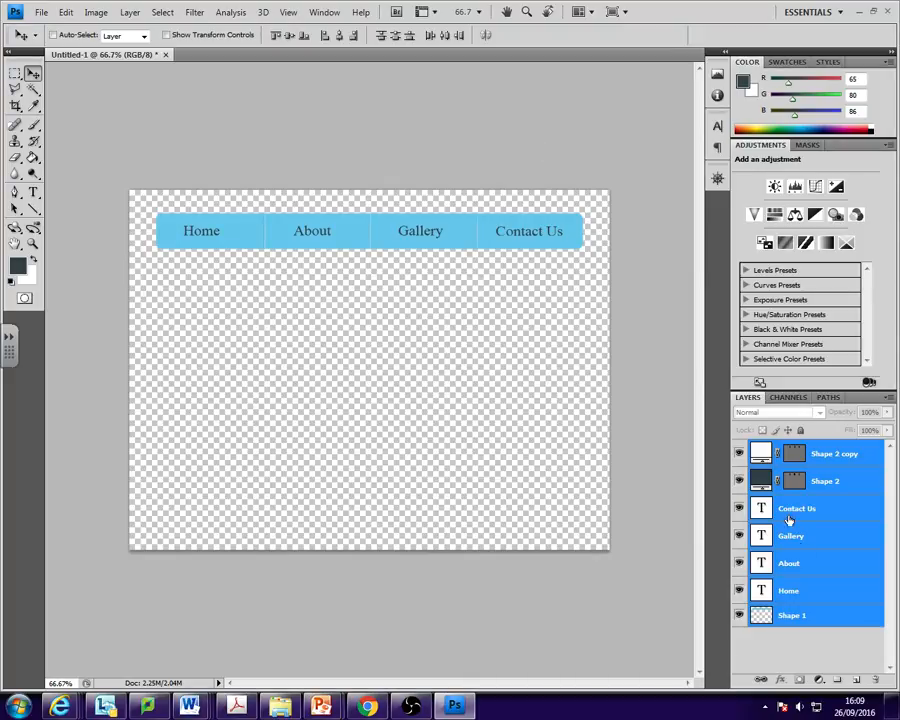
left_click(815, 659)
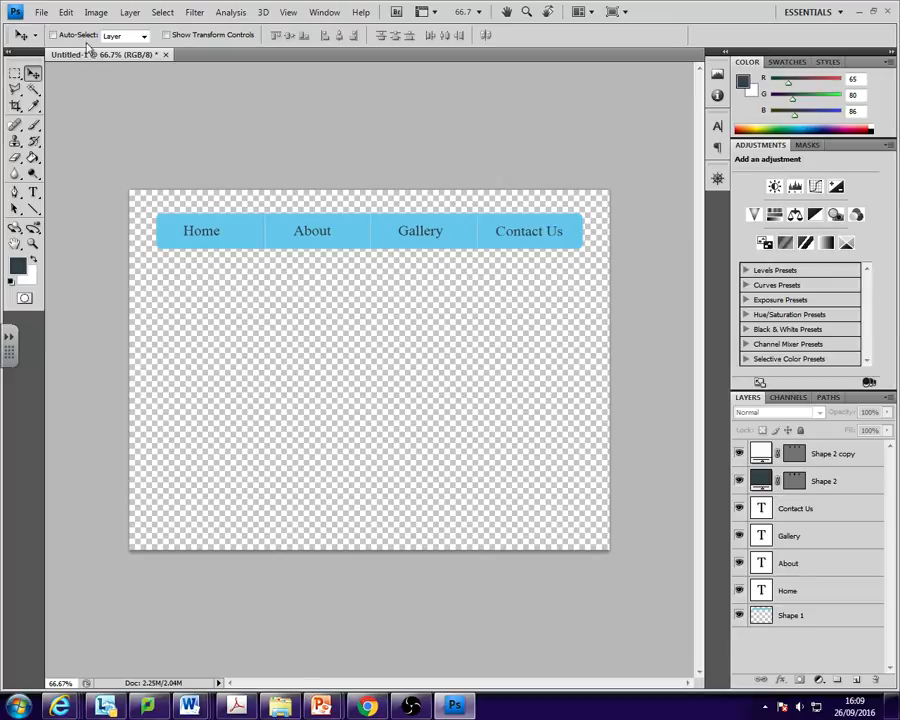
- Set up a web export of the navigation bar in PNG-24 format with transparency
left_click(38, 14)
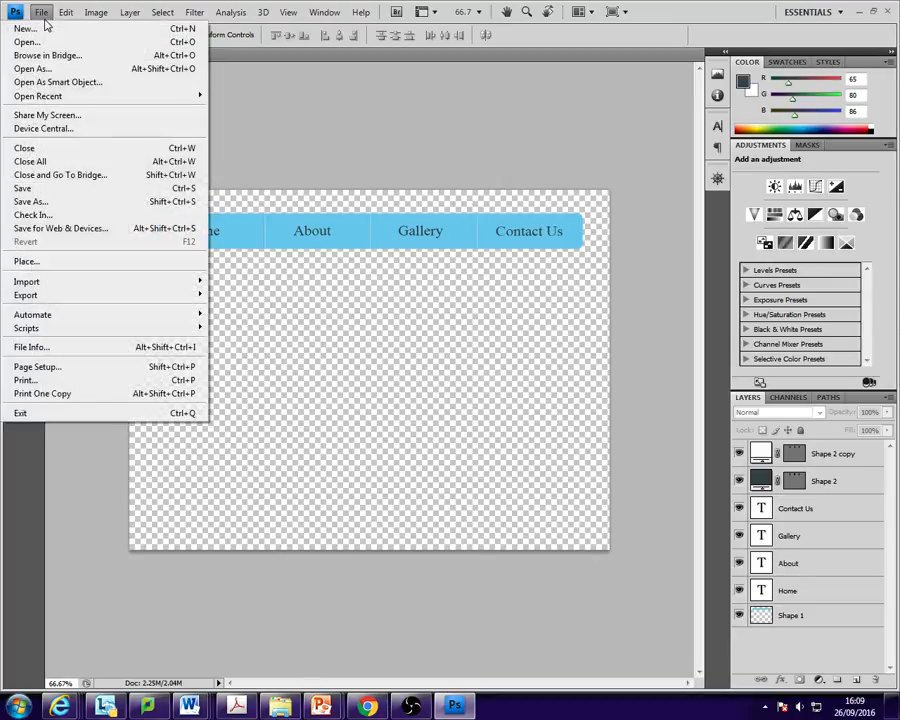
left_click(40, 230)
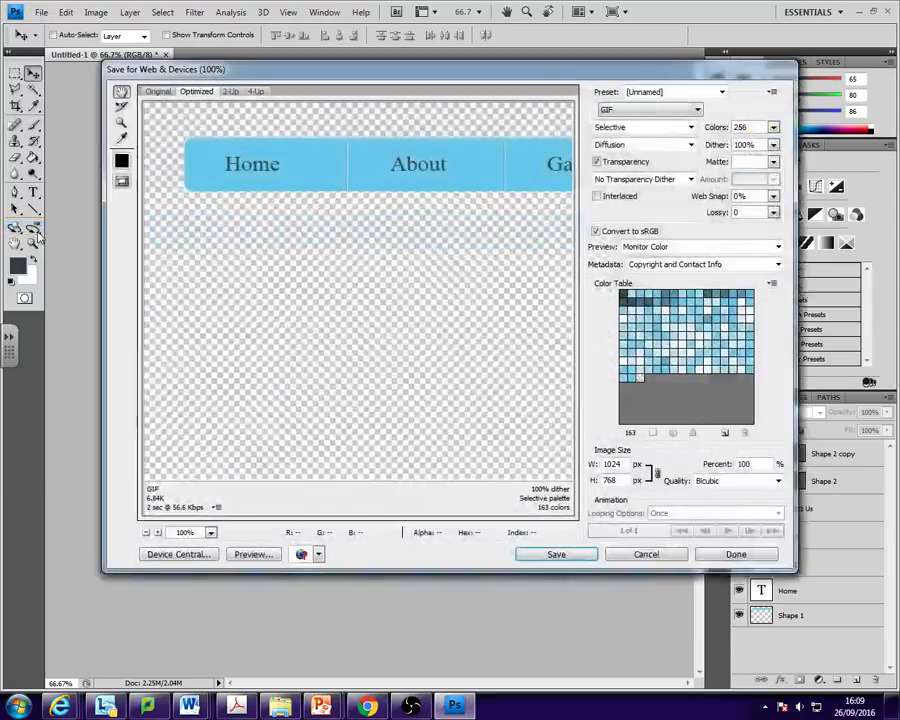
left_click(668, 112)
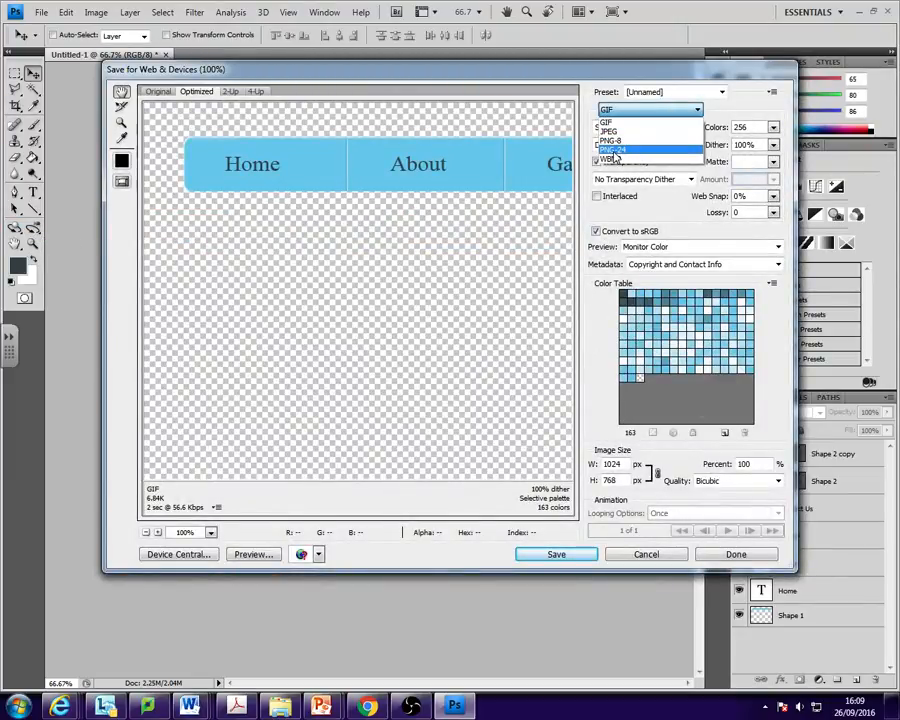
left_click(614, 151)
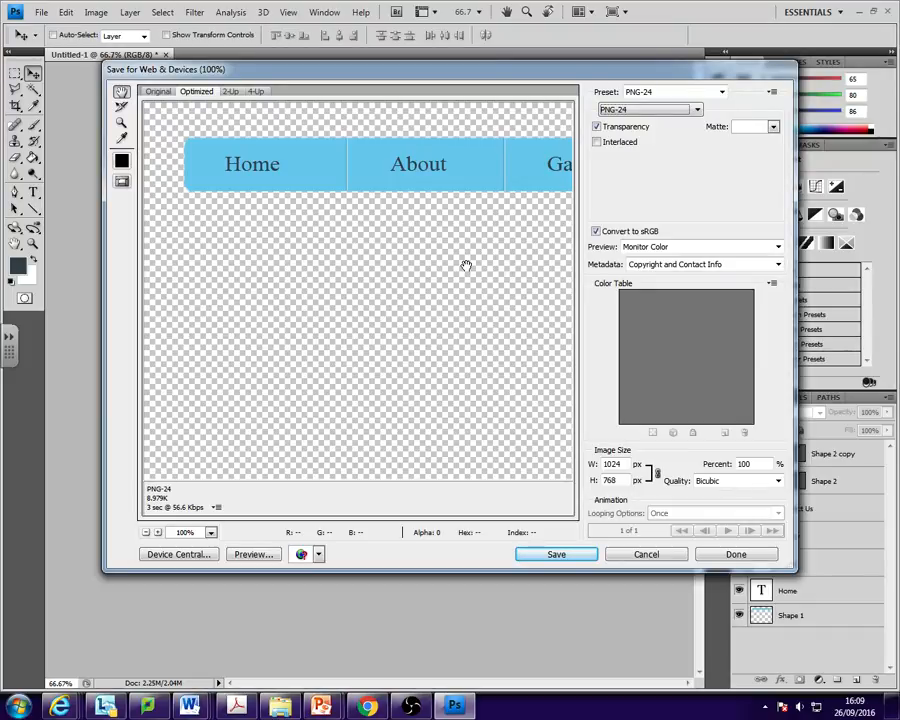
- Save the optimized image as navbar in the My Pictures folder on the personal network drive
left_click(556, 555)
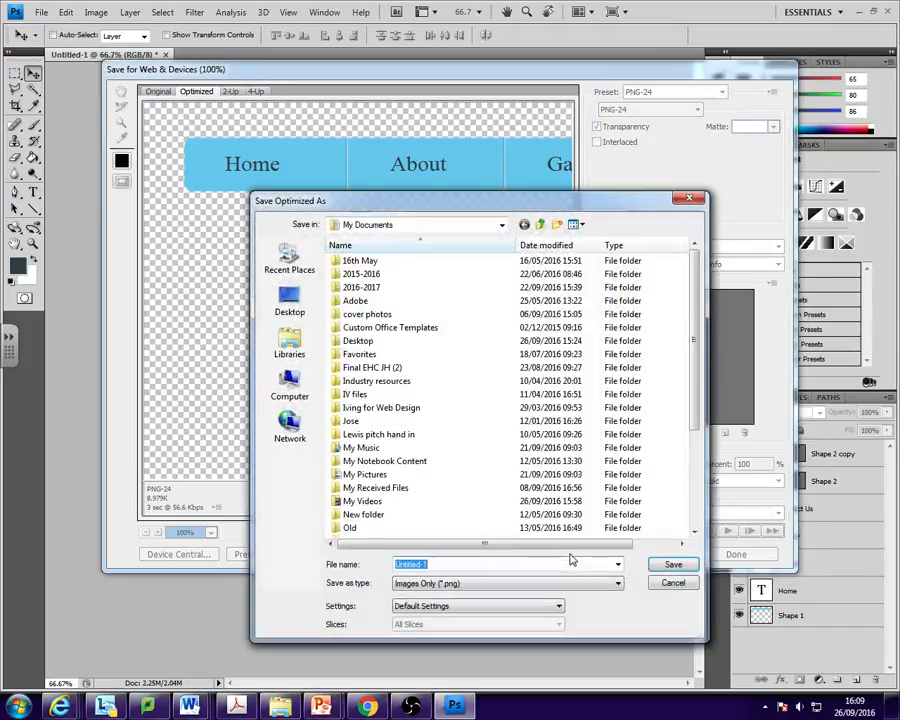
left_click(303, 388)
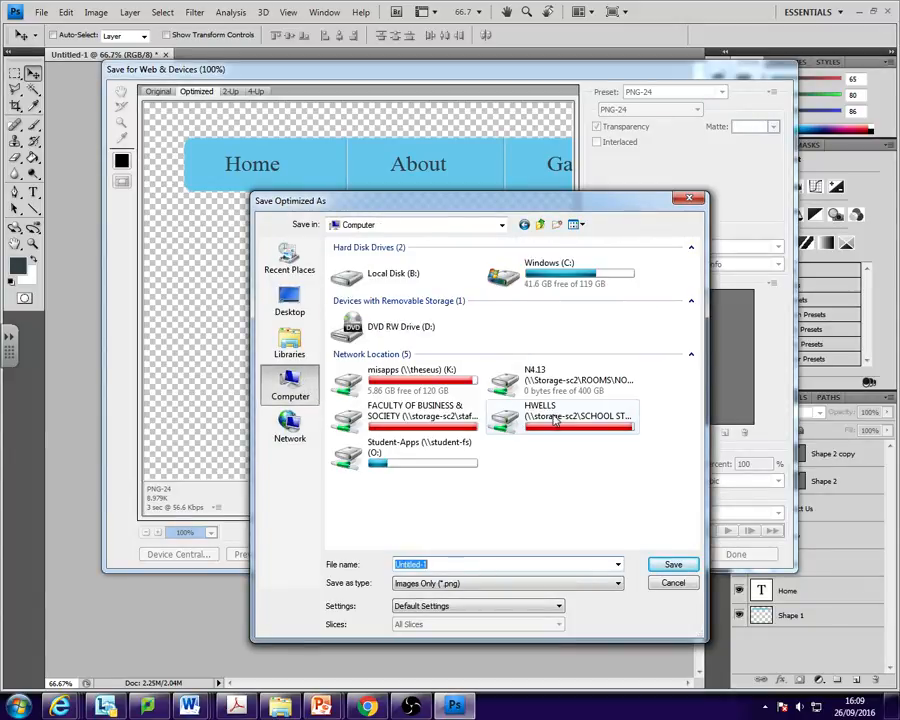
double_click(522, 416)
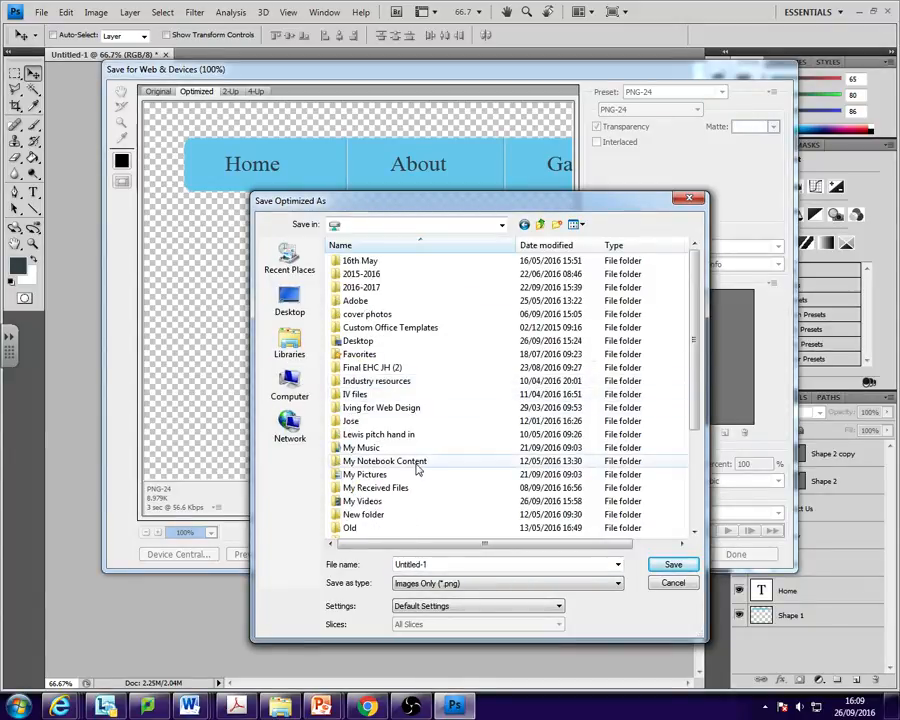
double_click(372, 475)
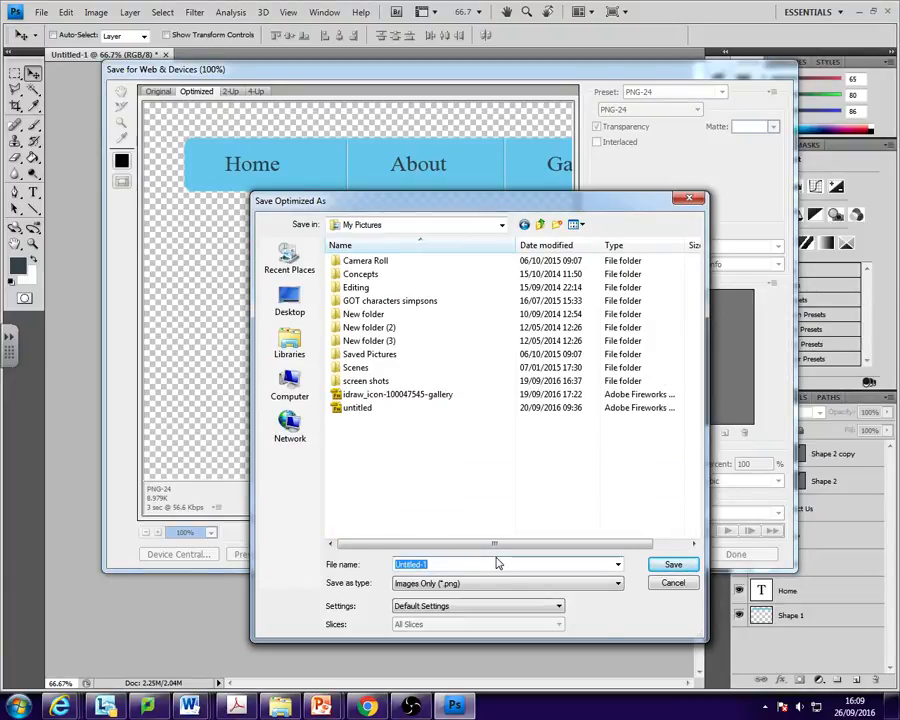
type("nav")
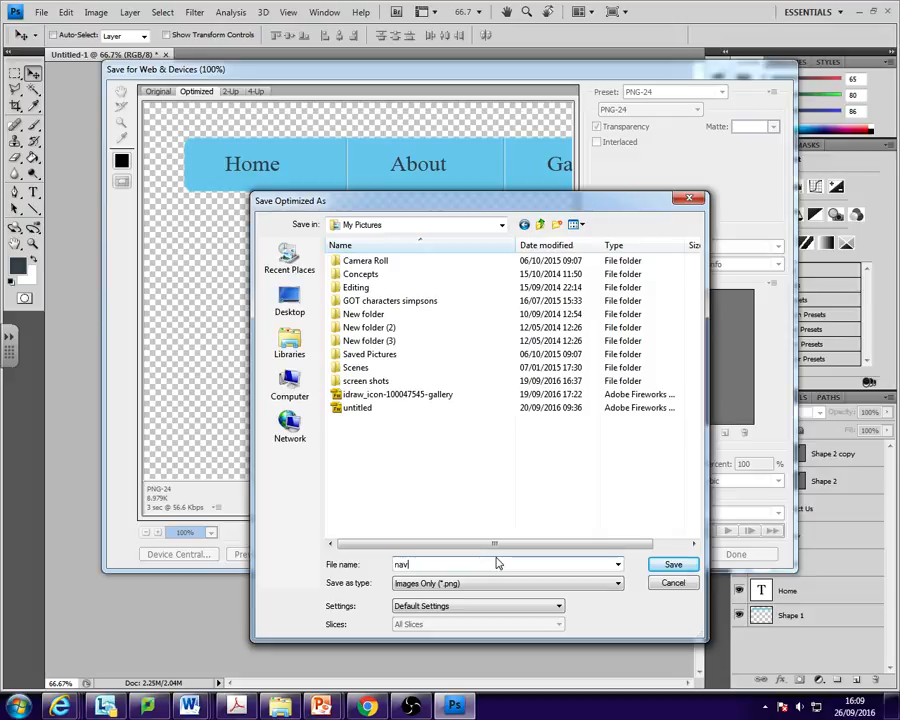
type("bar")
key("Return")
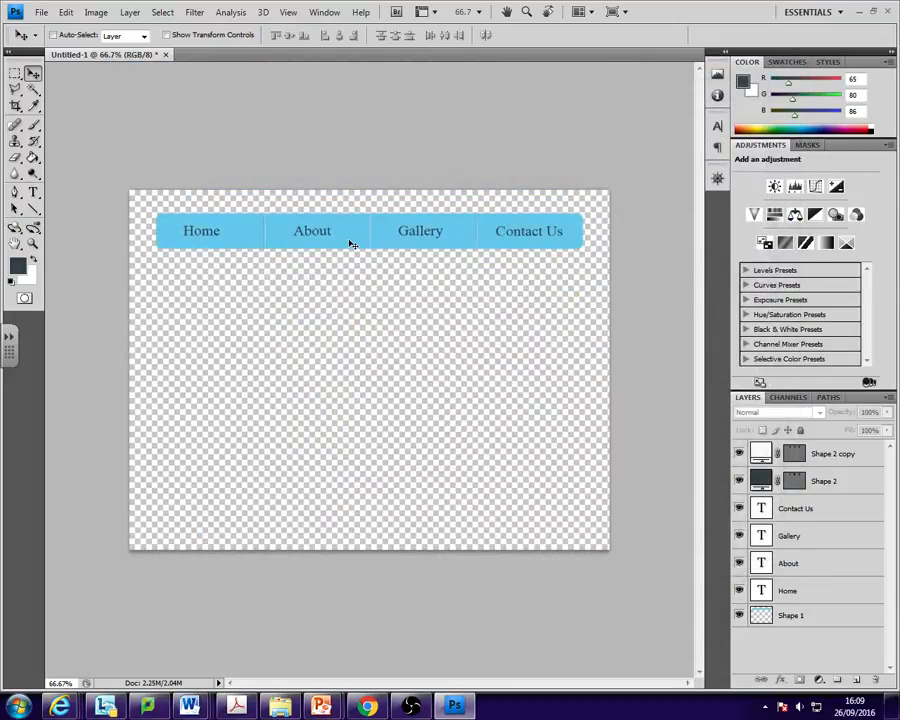
- Recolour the Home text in the navigation bar to pure white (ffffff) and commit the text edit
left_click(806, 591)
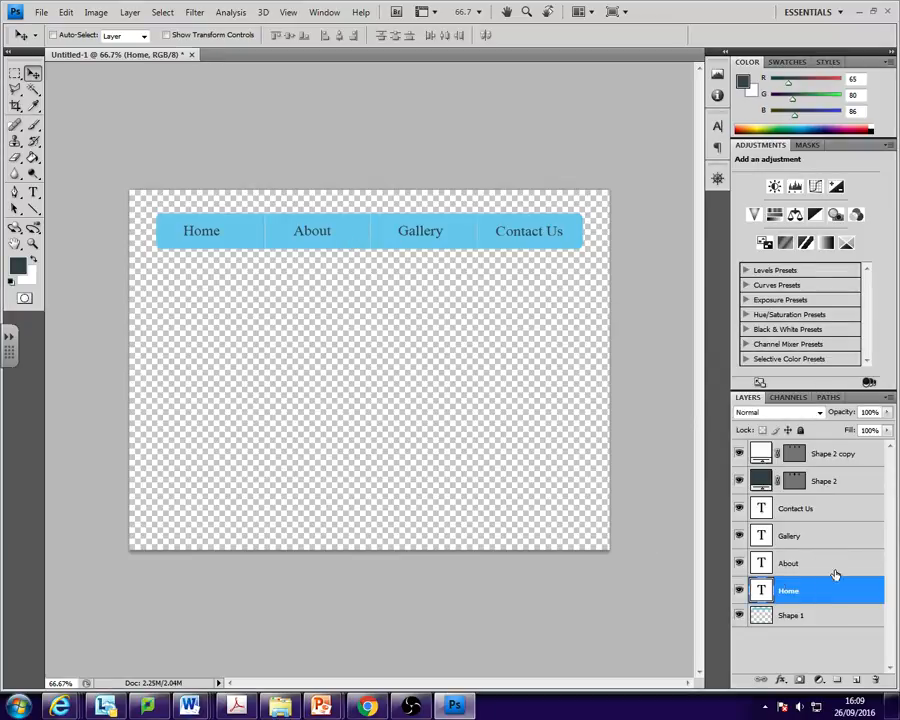
left_click(803, 562)
left_click(806, 535)
left_click(806, 511)
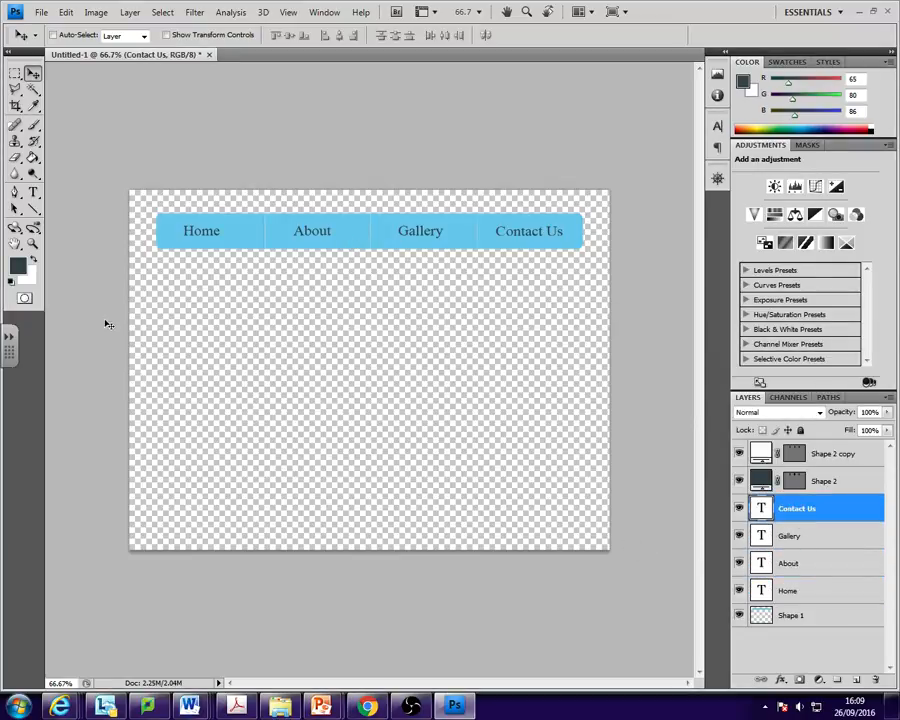
left_click(33, 191)
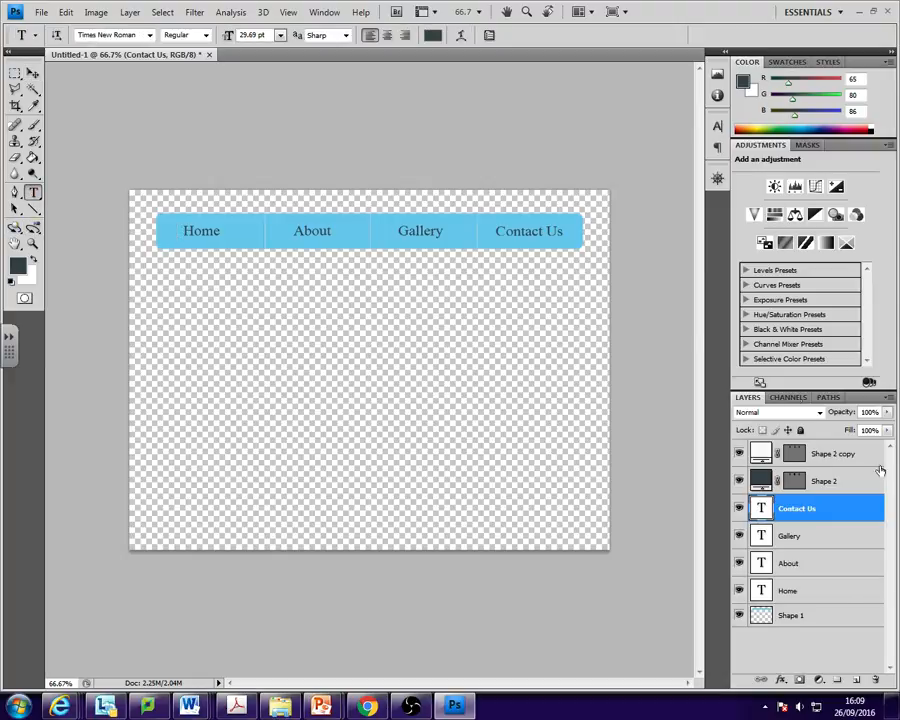
left_click(851, 590)
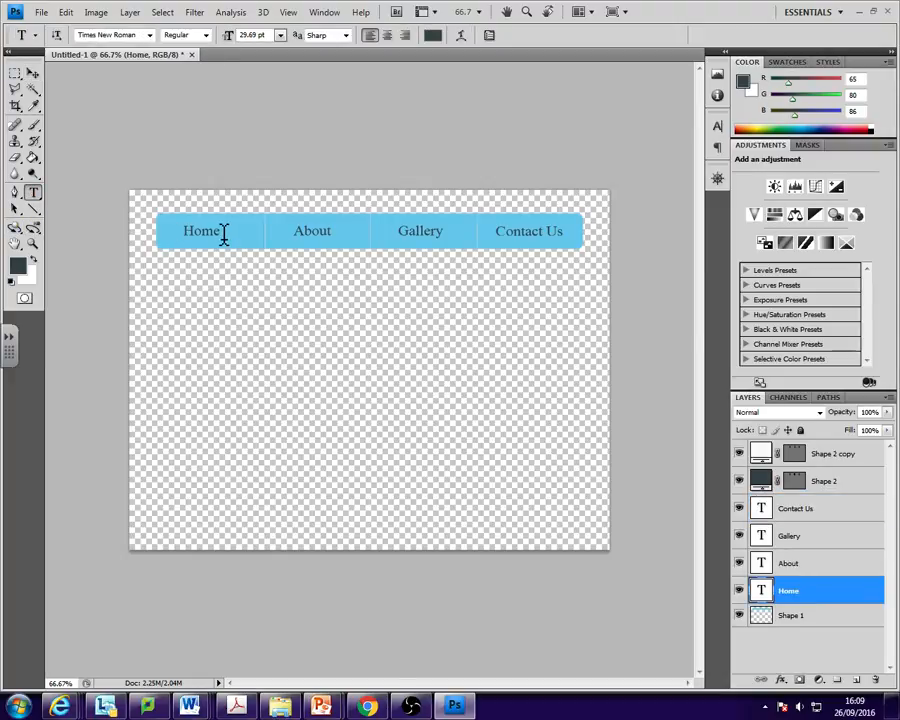
left_click_drag(222, 232, 181, 232)
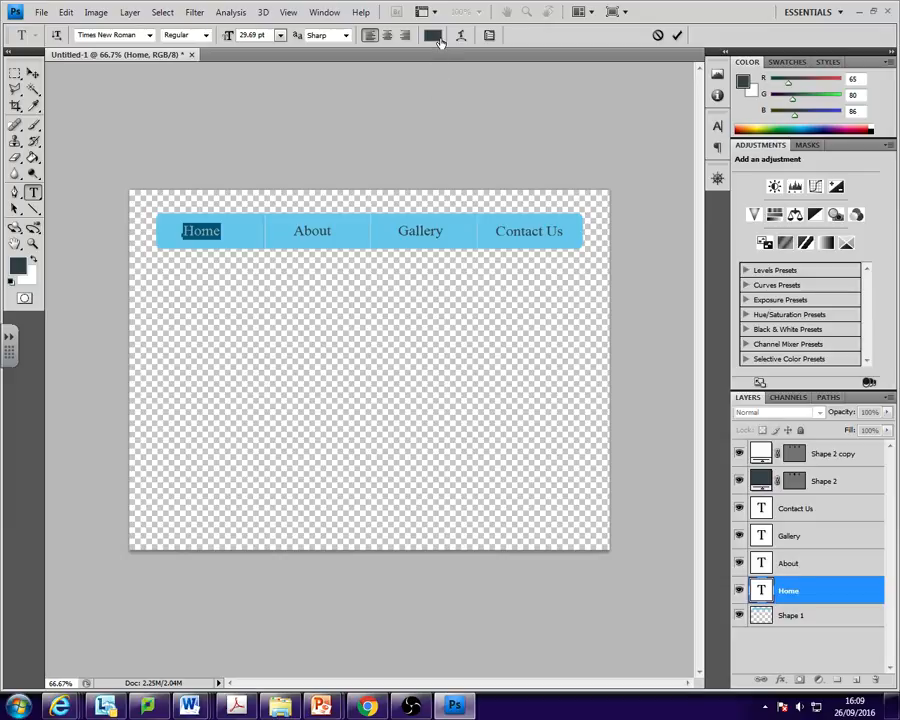
left_click(434, 36)
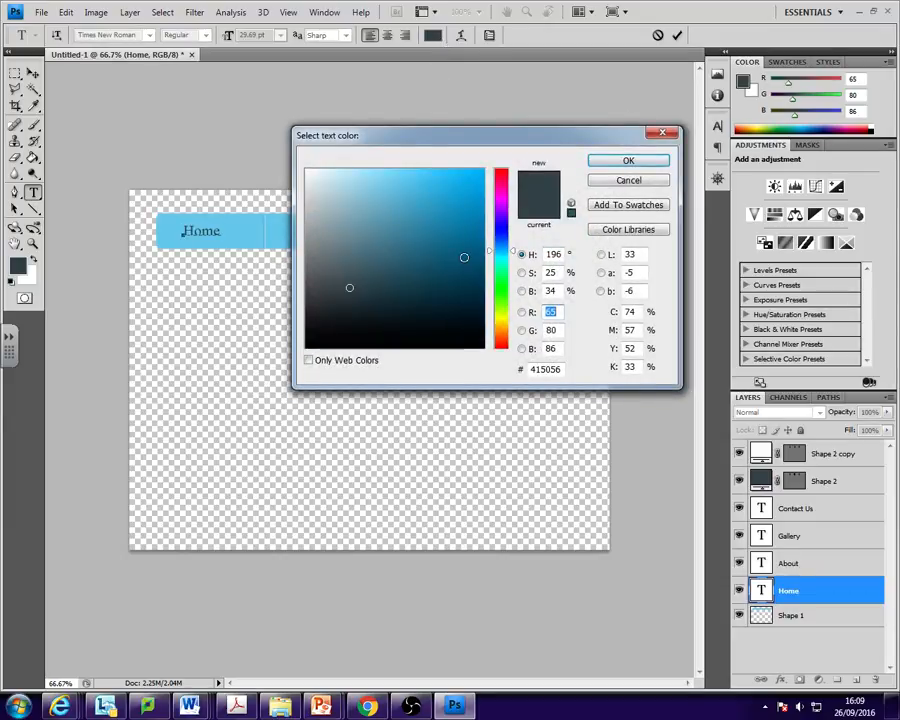
mouse_move(349, 288)
left_mouse_down()
mouse_move(322, 204)
mouse_move(291, 164)
mouse_move(307, 161)
mouse_move(312, 175)
left_mouse_up()
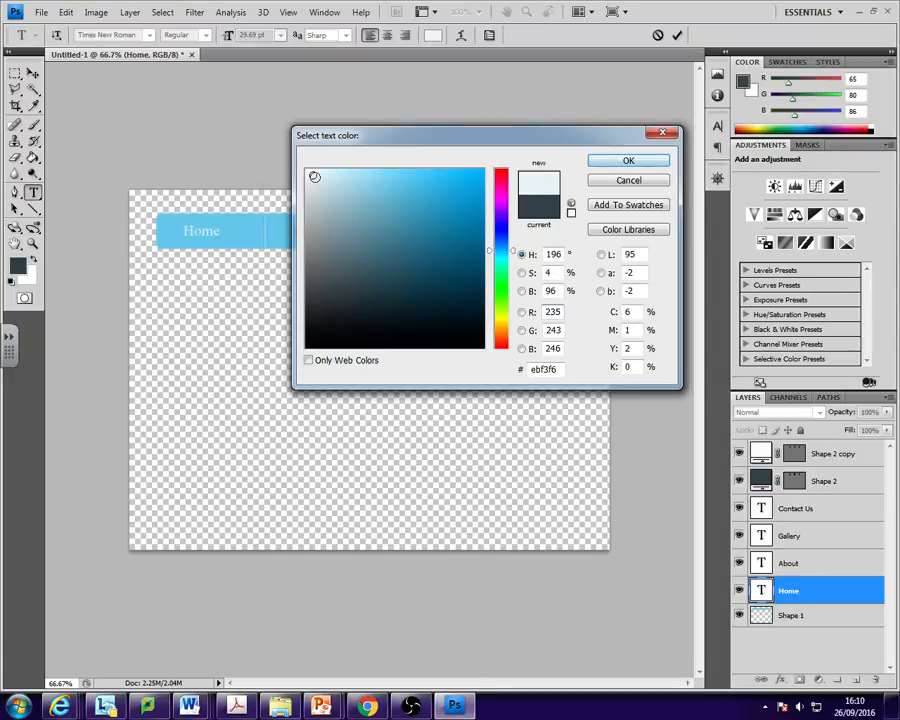
left_click_drag(312, 176, 302, 161)
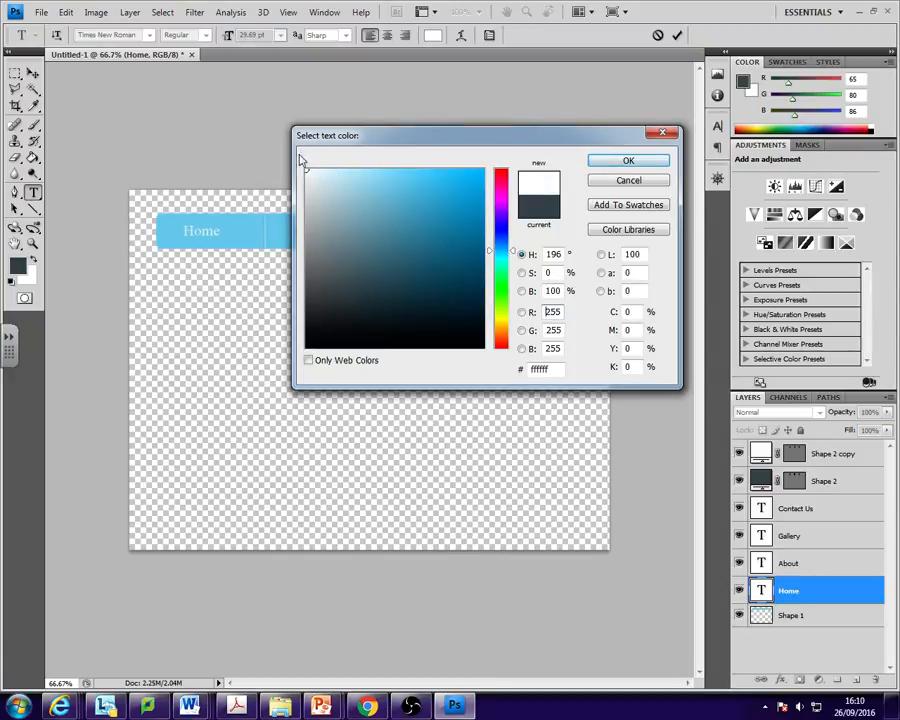
left_click(617, 163)
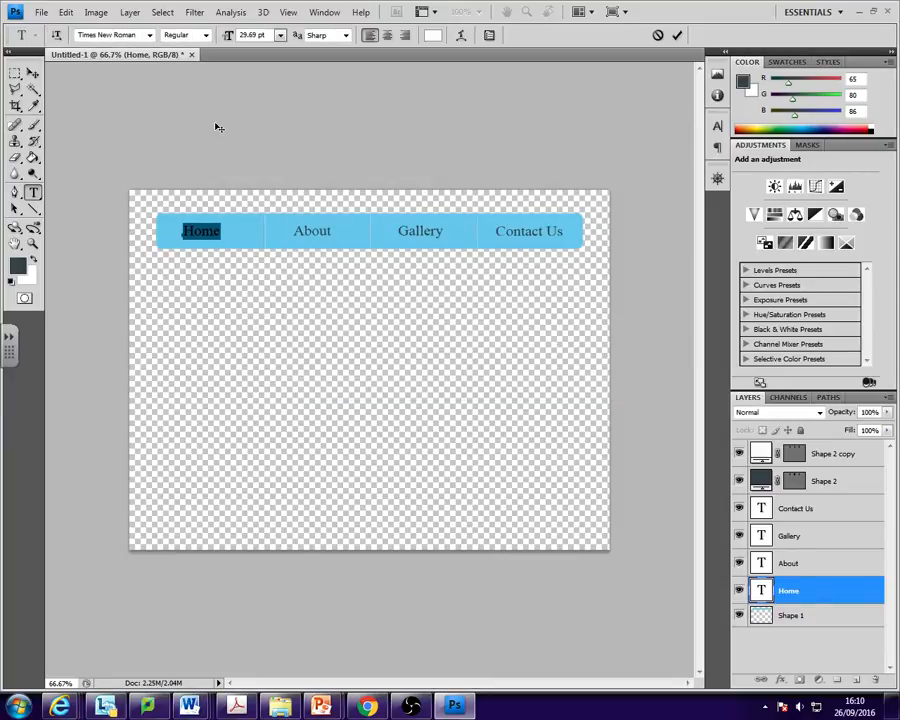
left_click(806, 590)
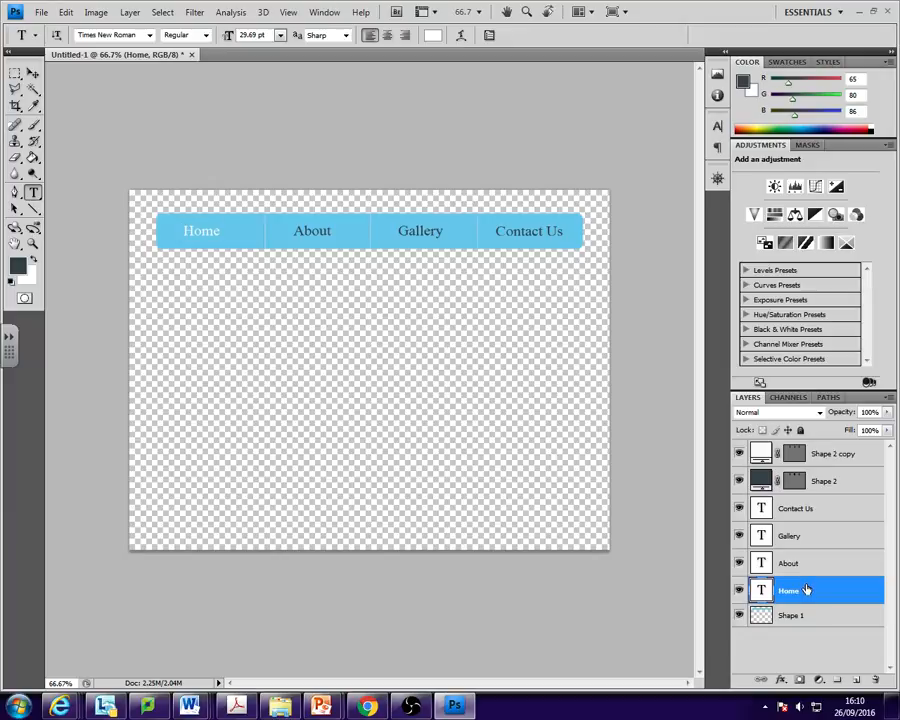
- Add an Outer Glow layer style to the Home text with its opacity set to 50%
right_click(806, 593)
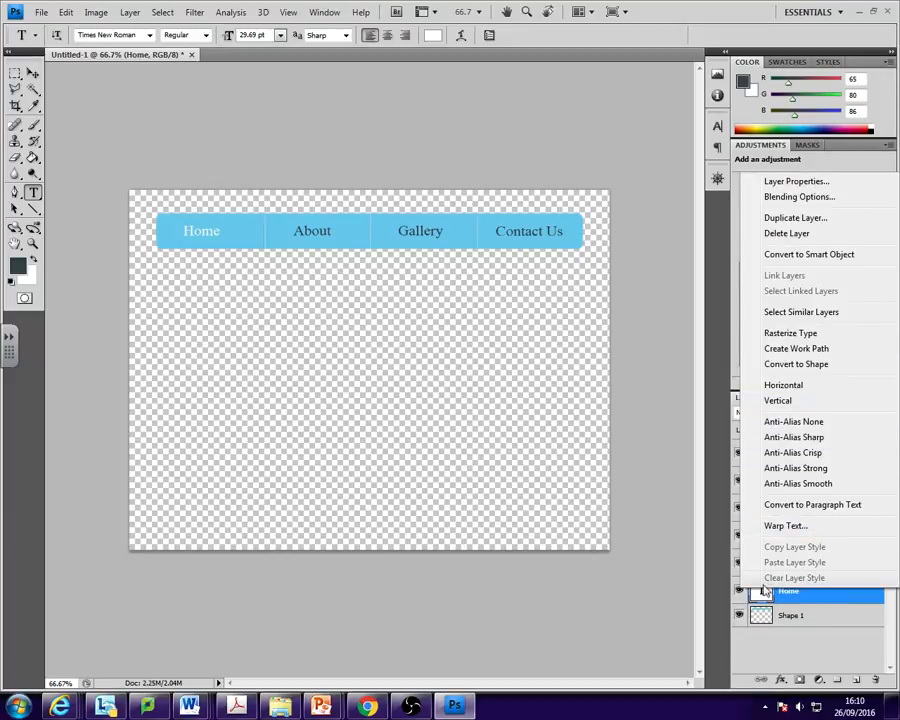
left_click(800, 198)
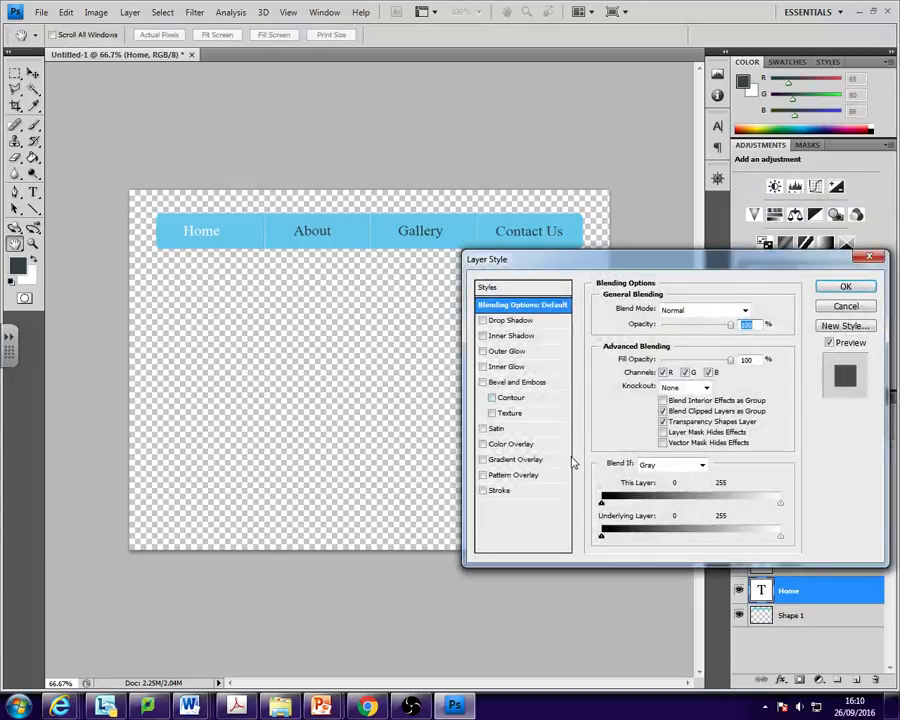
left_click(492, 352)
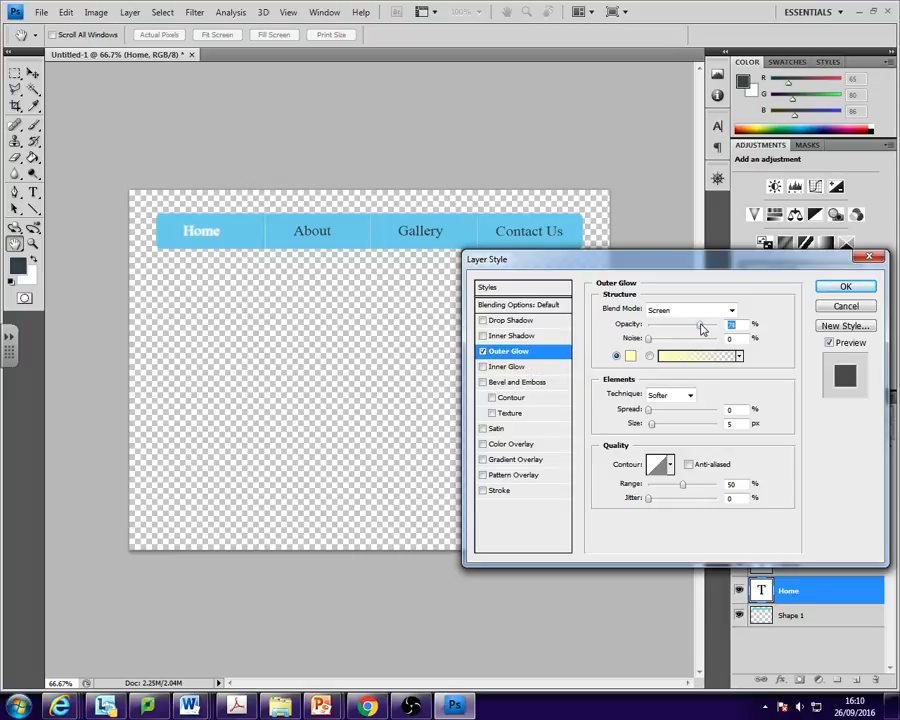
left_click_drag(701, 327, 684, 330)
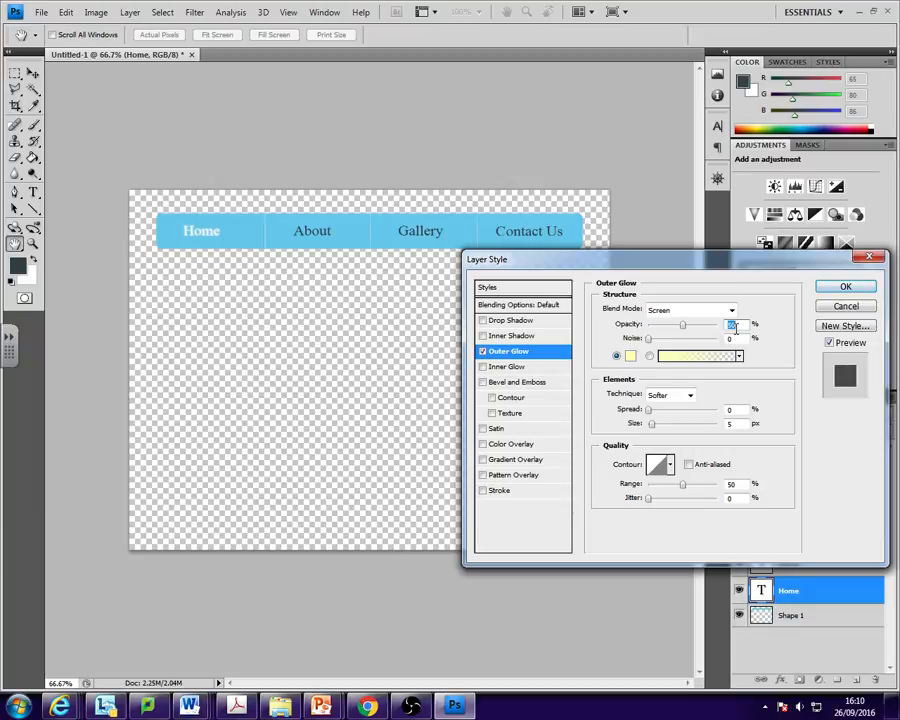
left_click(846, 290)
- Copy the Home text's colour code and apply it, ffffff, to the About text
left_click(792, 565)
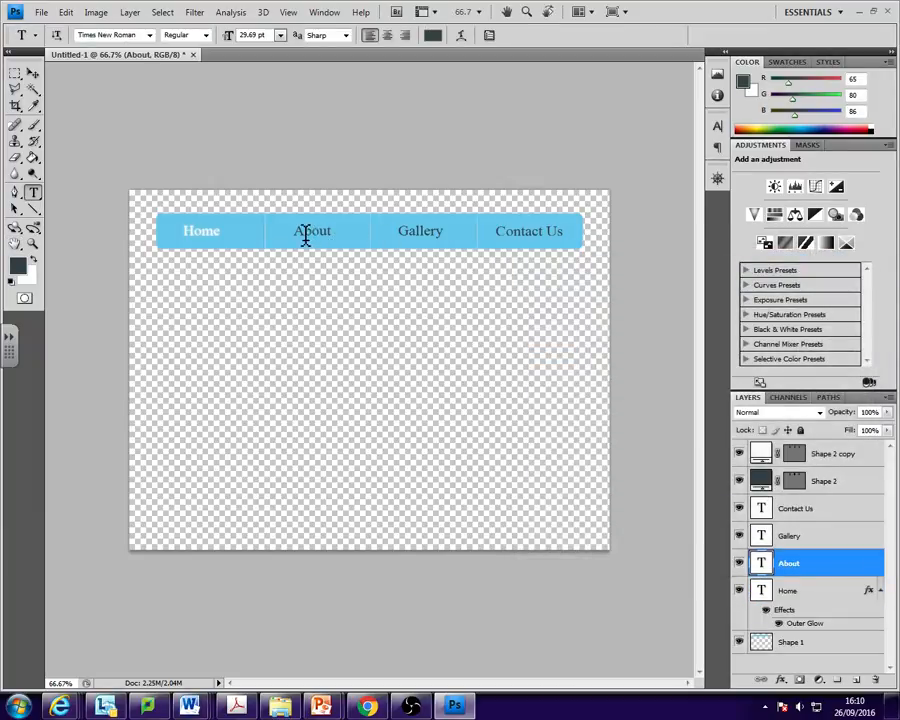
left_click_drag(292, 231, 337, 233)
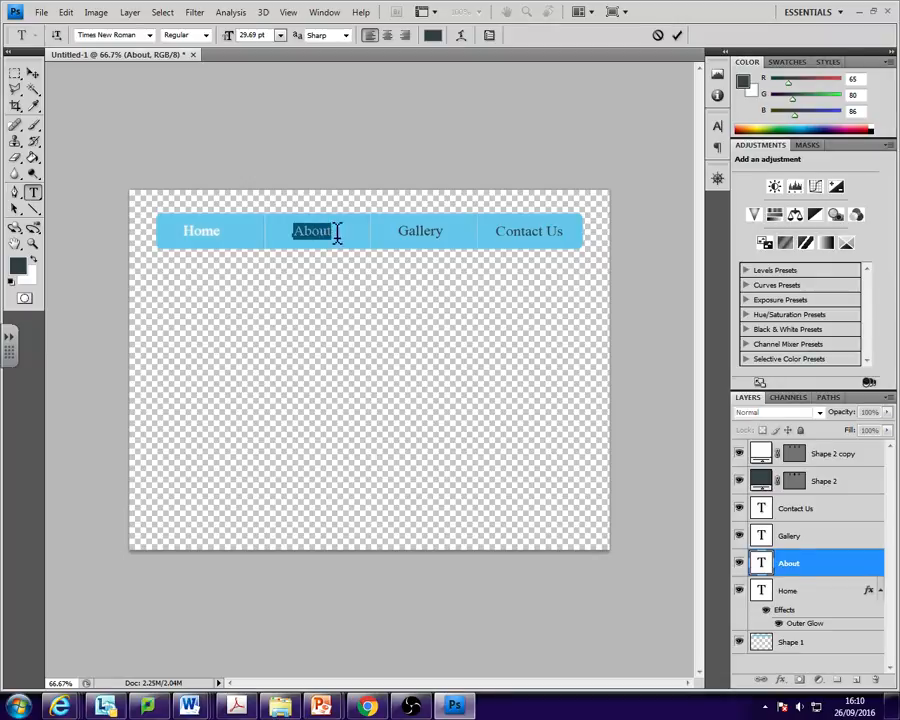
left_click(795, 599)
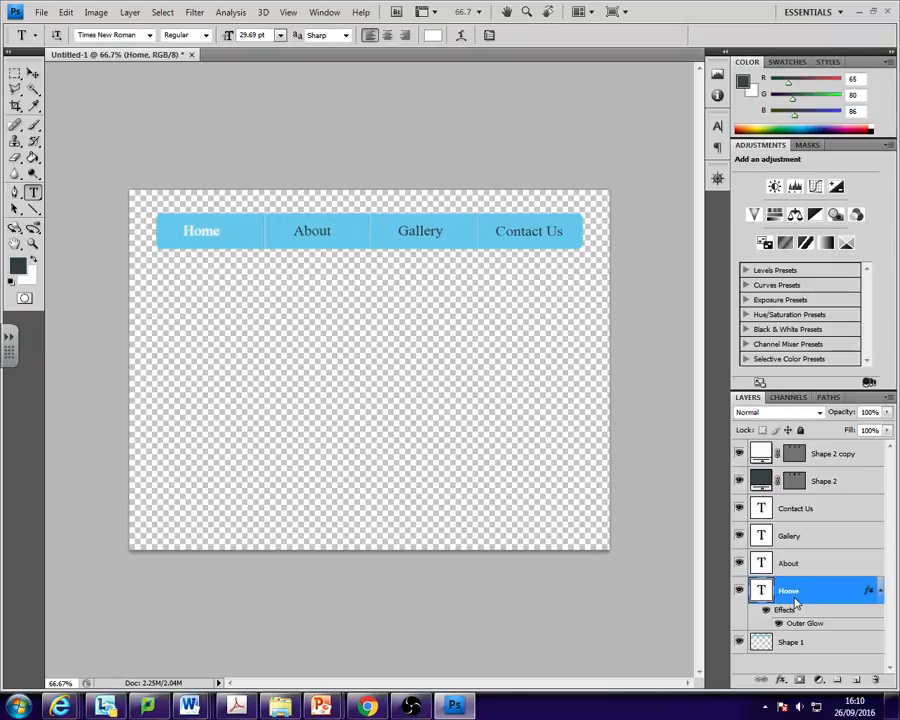
left_click(432, 36)
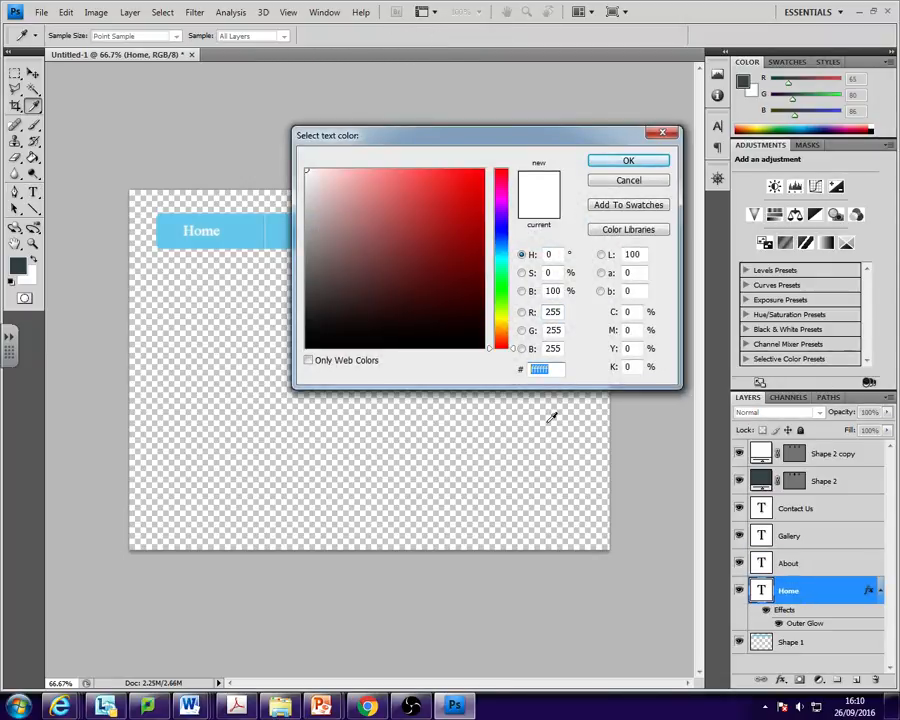
left_click(628, 160)
left_click(800, 565)
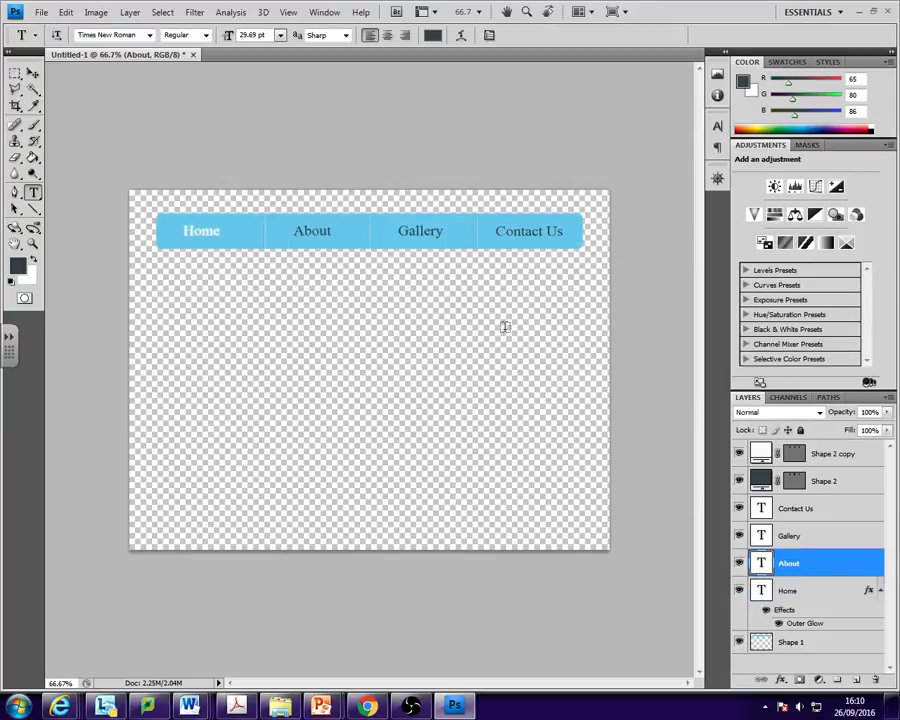
left_click(432, 36)
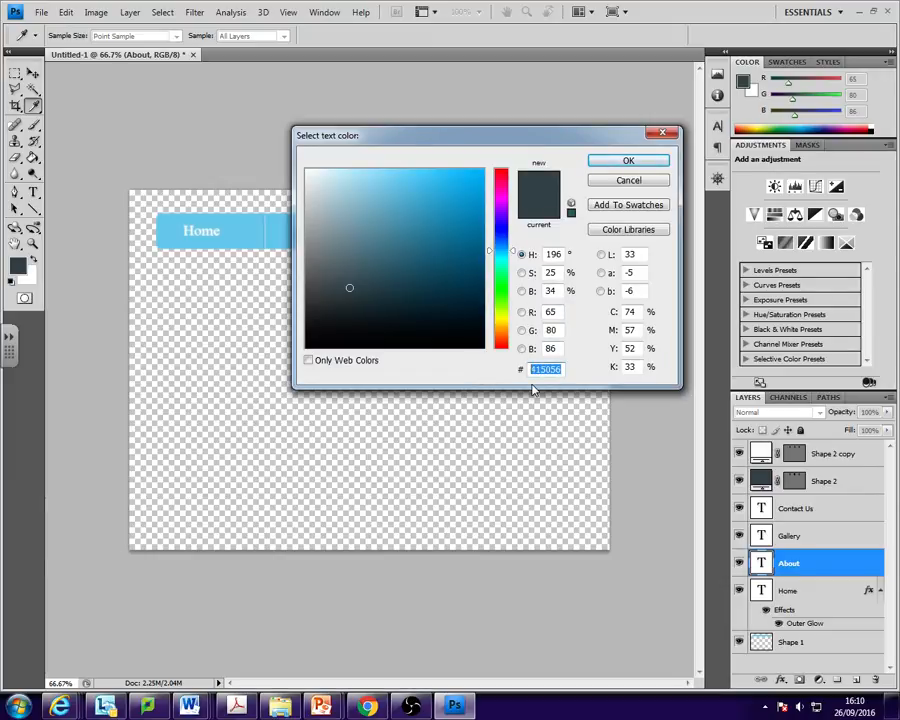
type("ffffff")
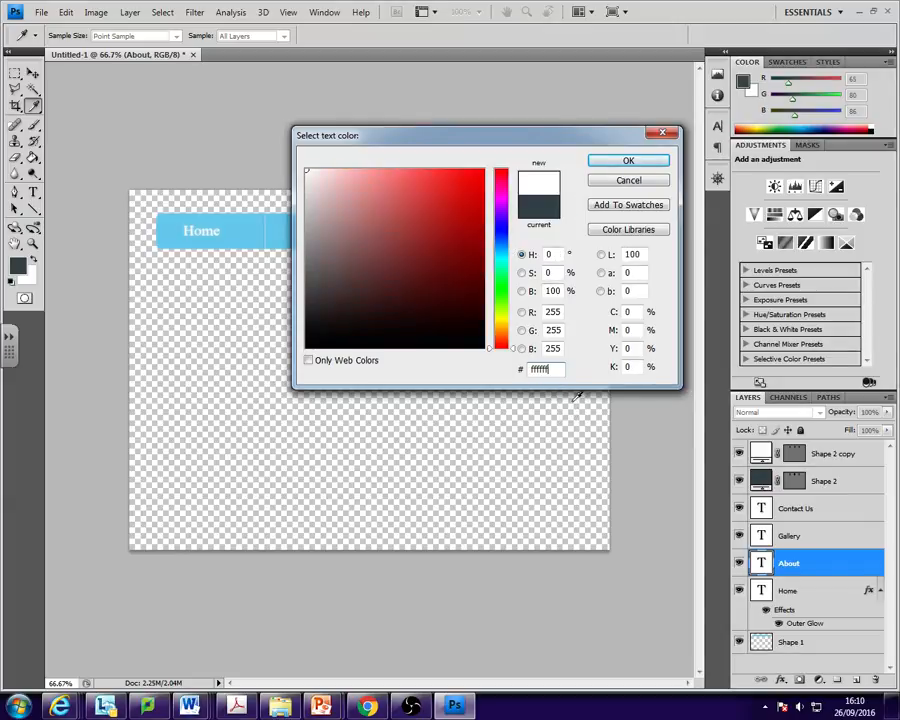
left_click(631, 162)
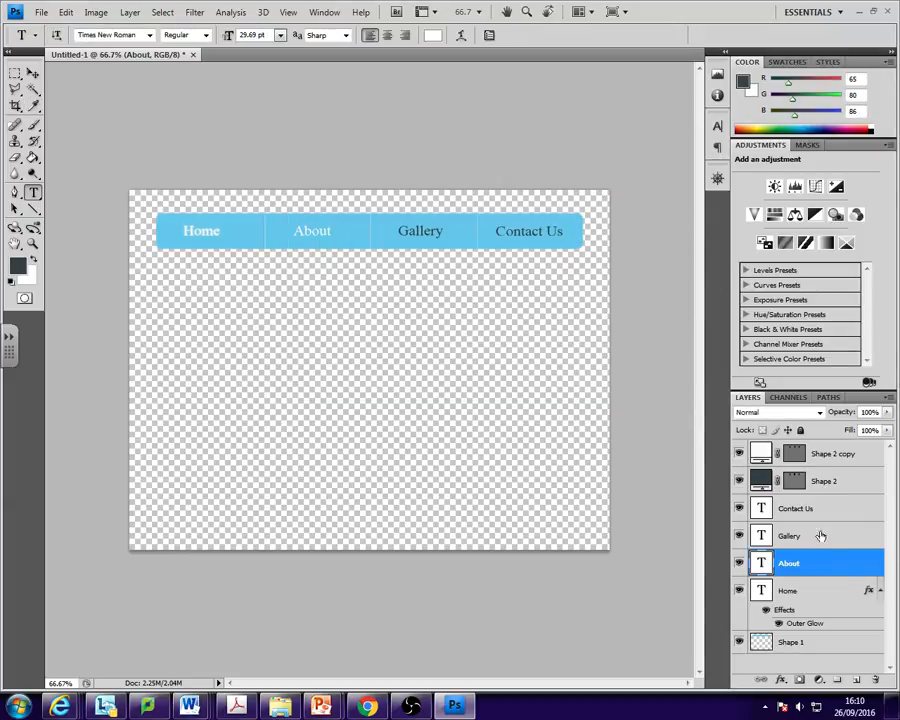
- Recolour the Gallery text in the navigation bar to pure white (ffffff)
key("alt+bracketright")
left_click(438, 237)
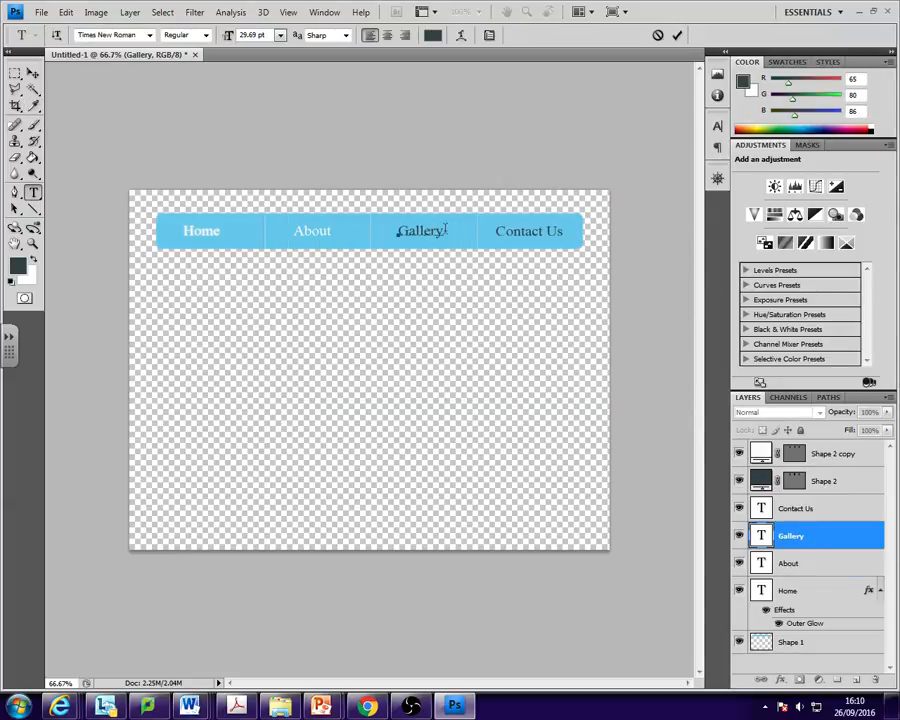
key("ctrl+a")
left_click(433, 37)
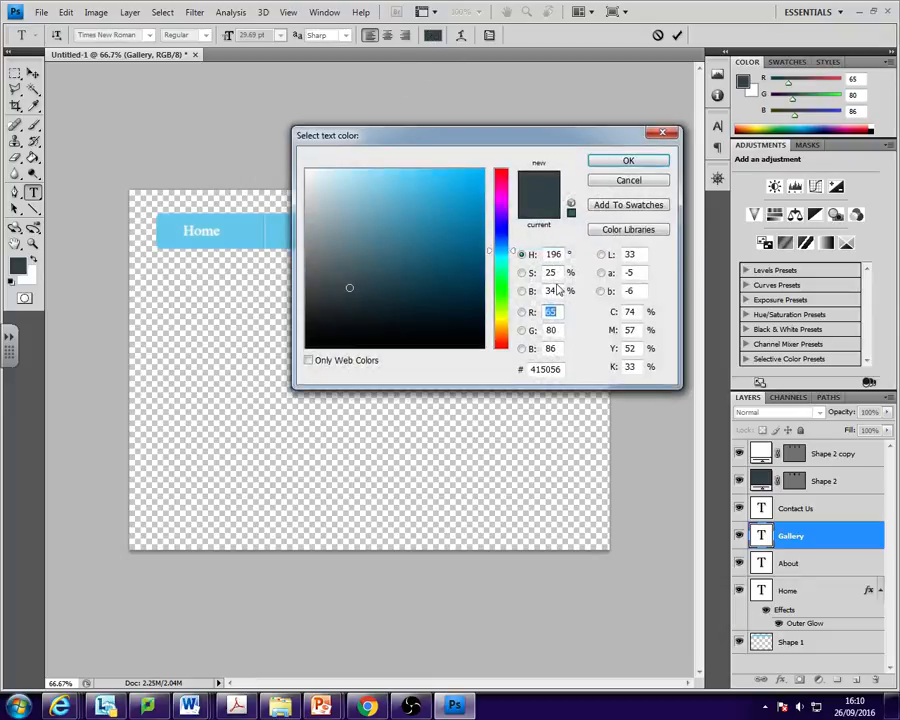
type("ffffff")
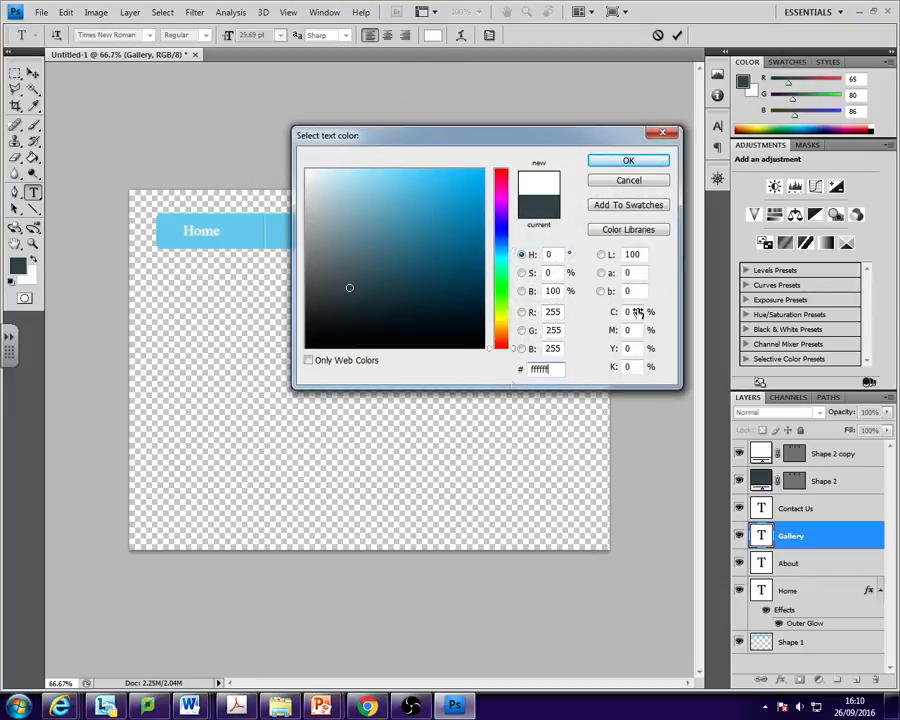
left_click(646, 158)
- Recolour the Contact Us text in the navigation bar to pure white (ffffff)
left_click(806, 513)
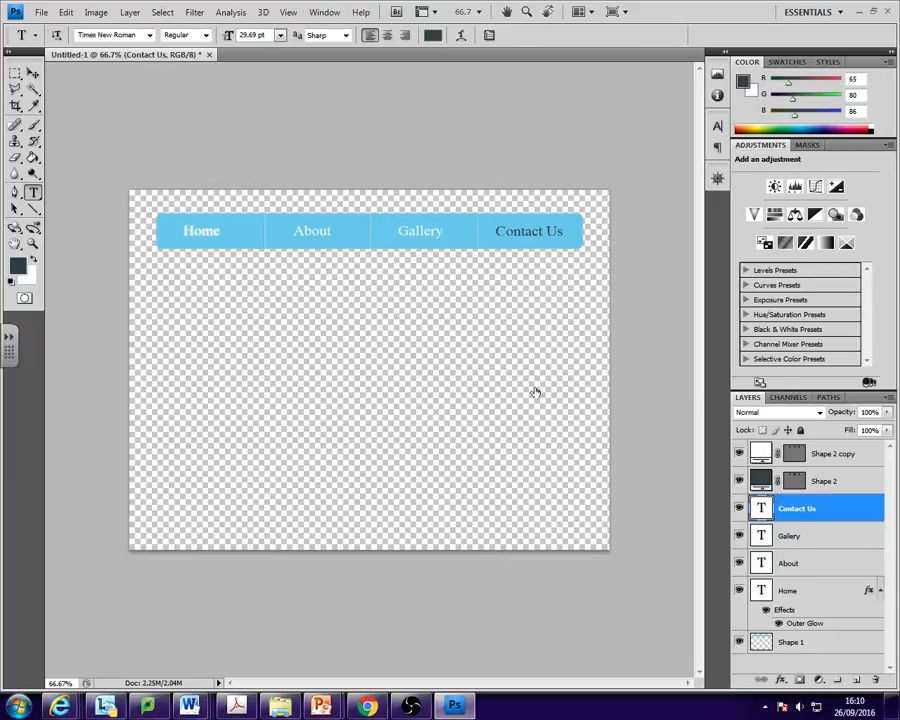
left_click(568, 233)
key("ctrl+a")
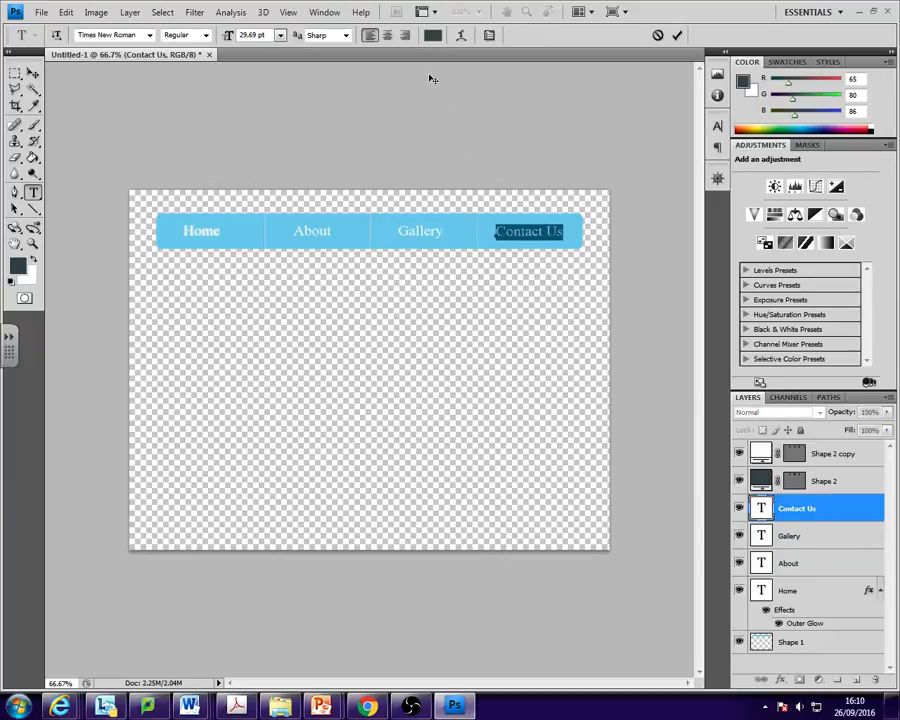
left_click(428, 35)
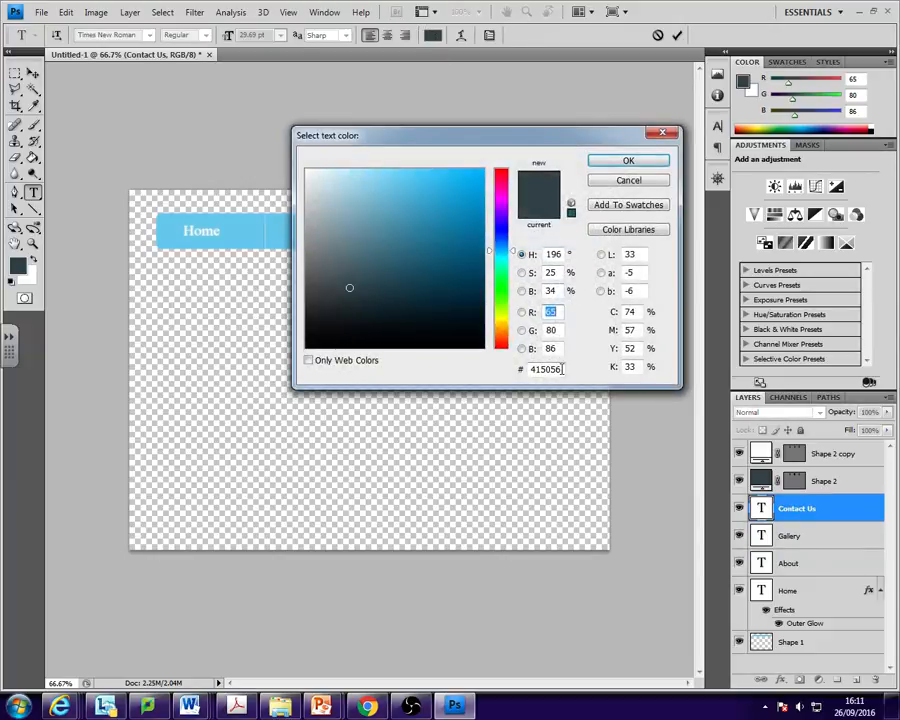
left_click_drag(561, 369, 497, 362)
type("ffffff")
left_click(645, 161)
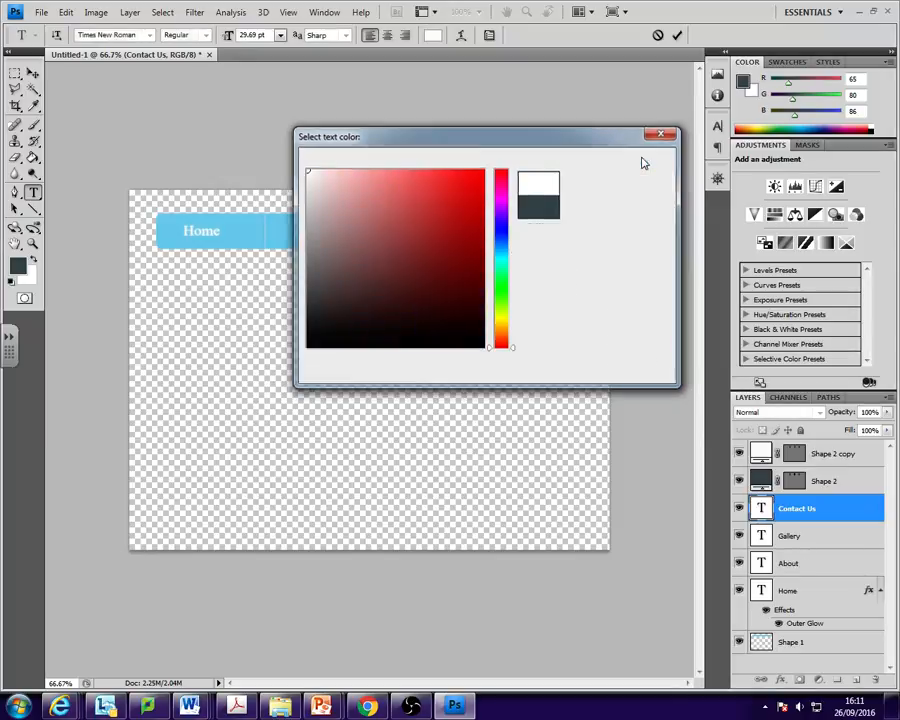
- Add an Outer Glow layer style to the About text layer
left_click(826, 565)
left_click(826, 565)
right_click(826, 565)
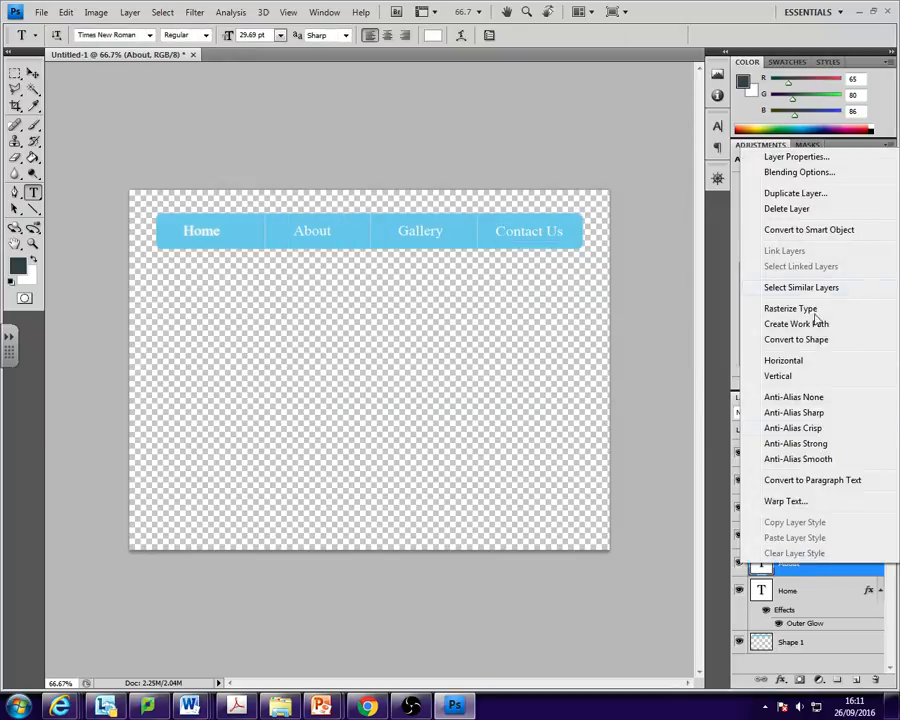
left_click(795, 172)
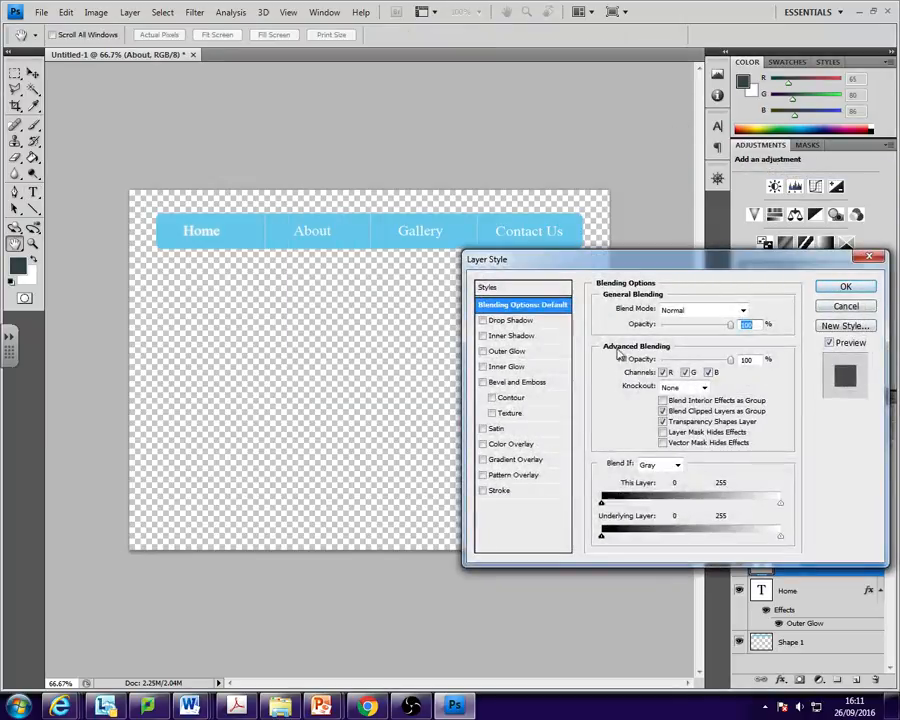
left_click(510, 351)
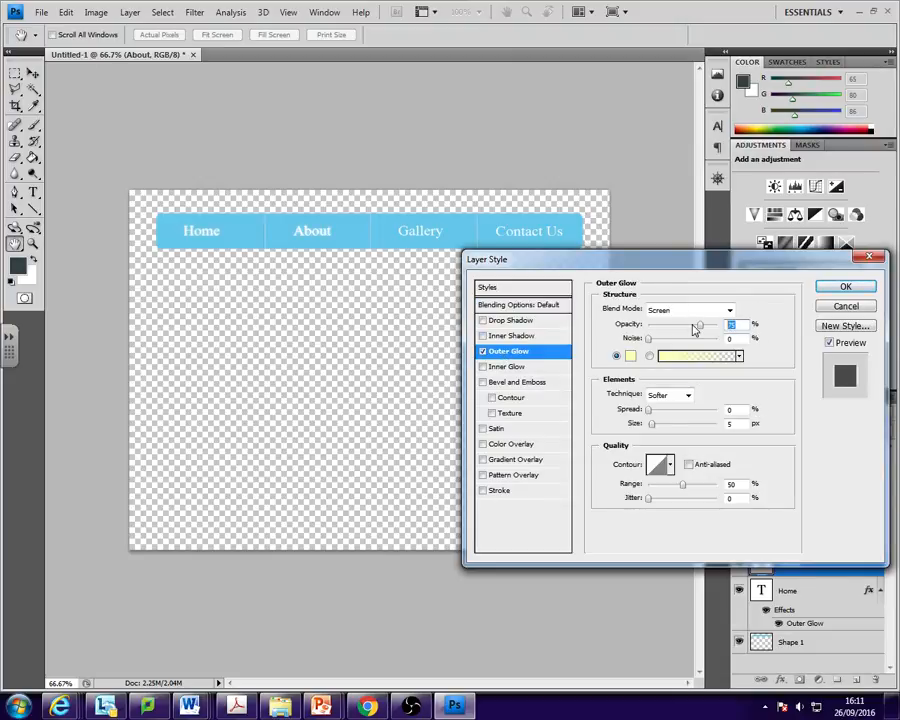
key("Return")
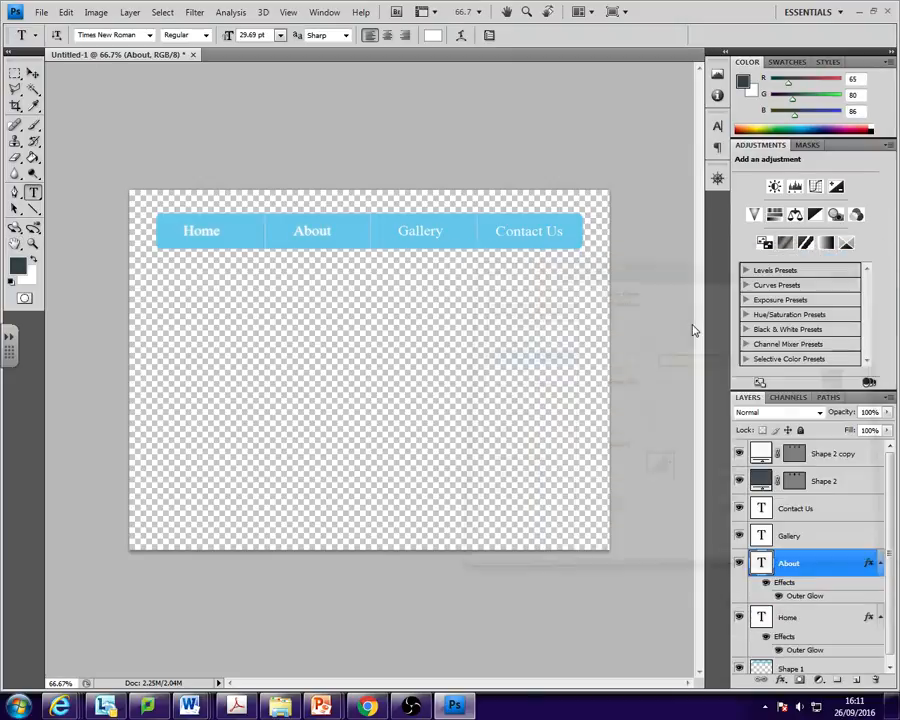
- Add an Outer Glow layer style to the Gallery text layer
left_click(800, 536)
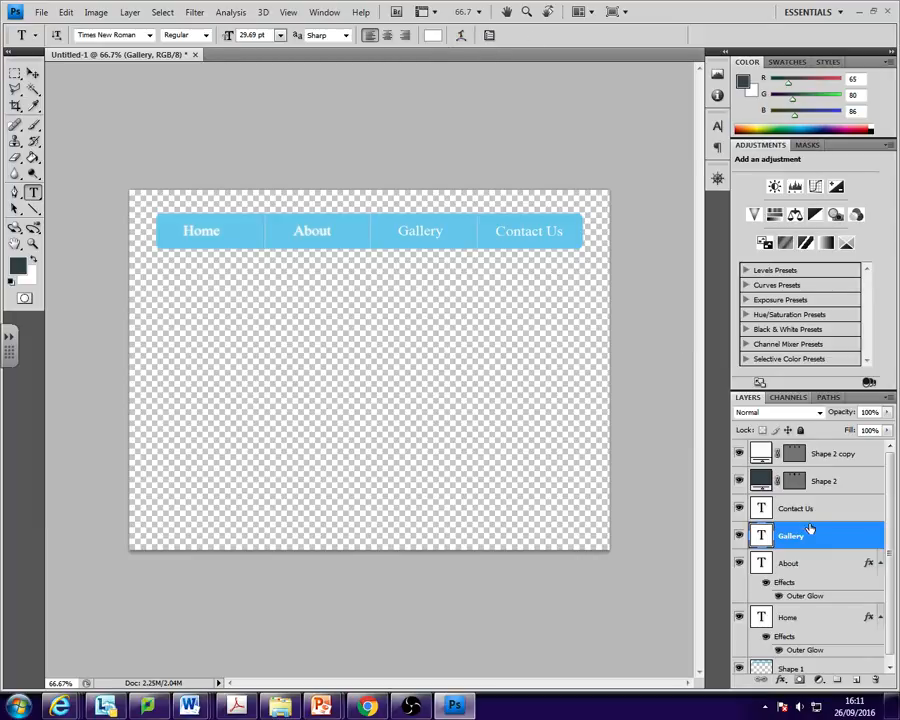
double_click(415, 230)
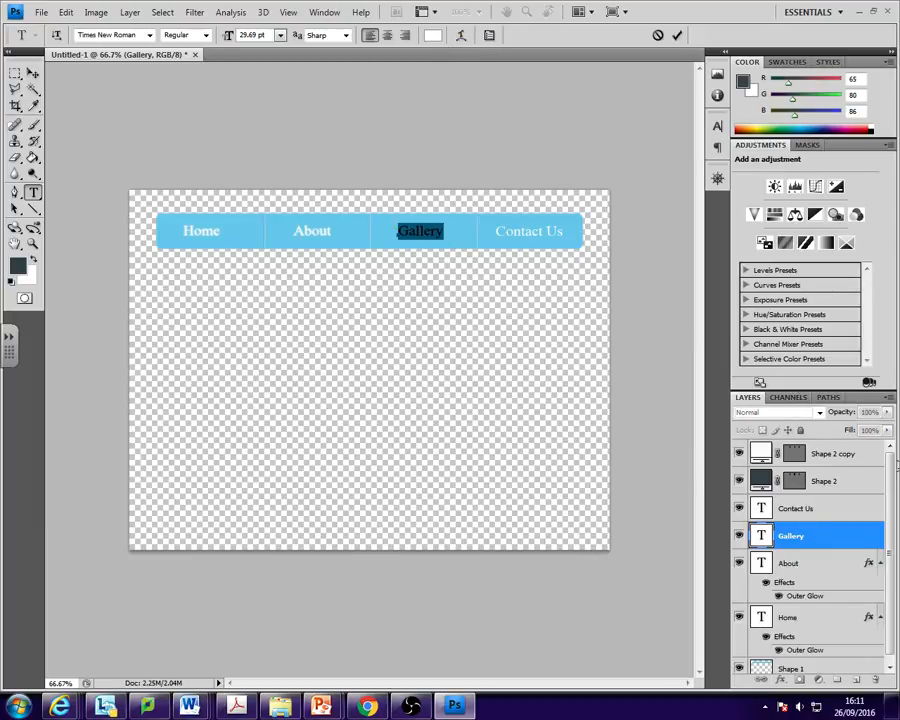
left_click(785, 534)
right_click(825, 531)
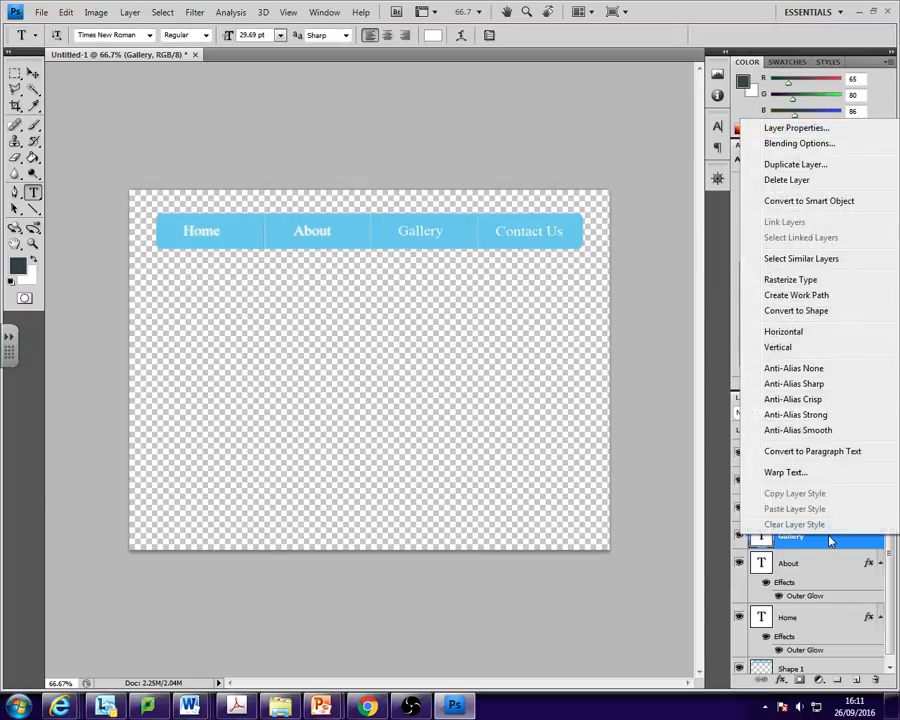
left_click(814, 143)
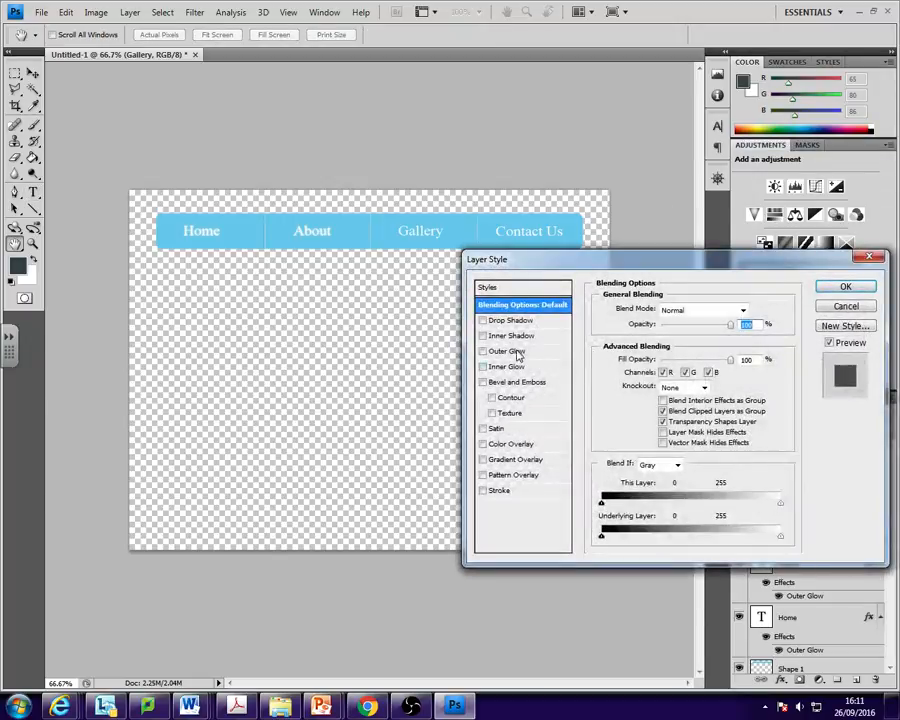
left_click(511, 351)
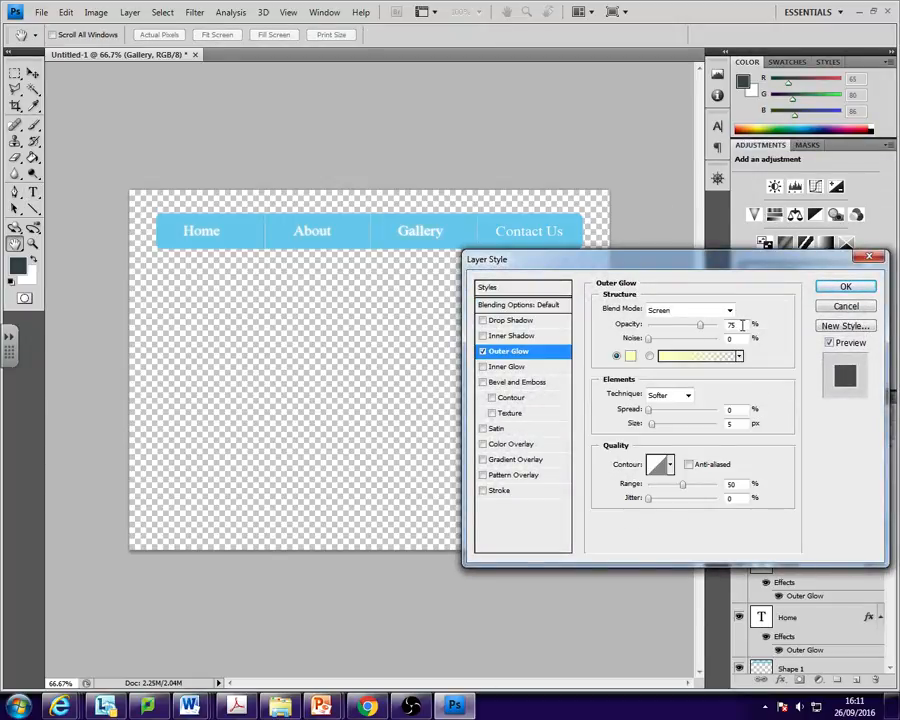
key("Return")
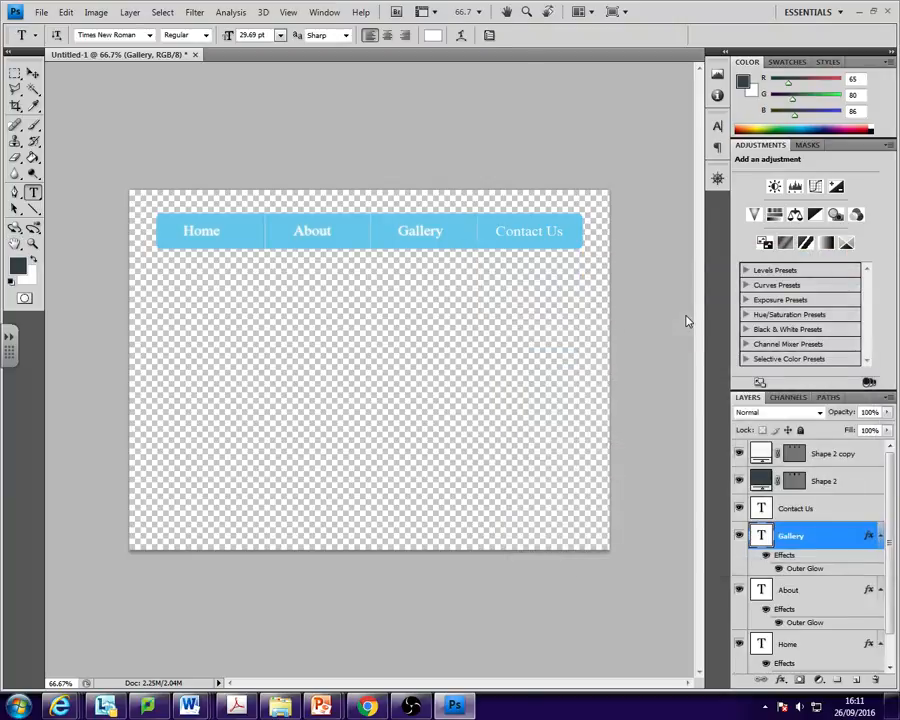
- Add an Outer Glow layer style to the Contact Us text layer
left_click(828, 510)
right_click(828, 510)
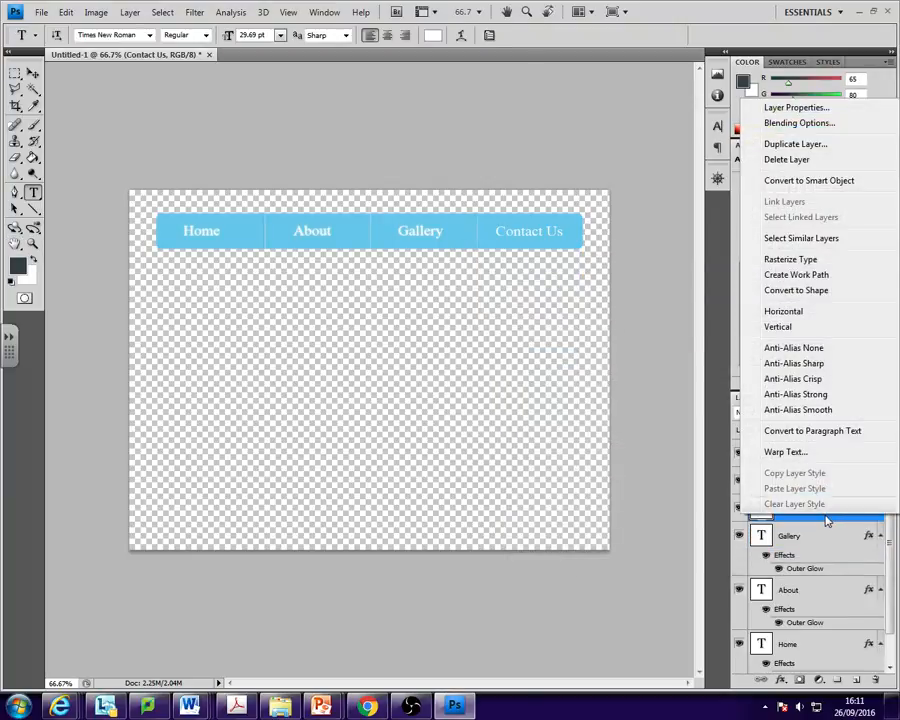
left_click(826, 122)
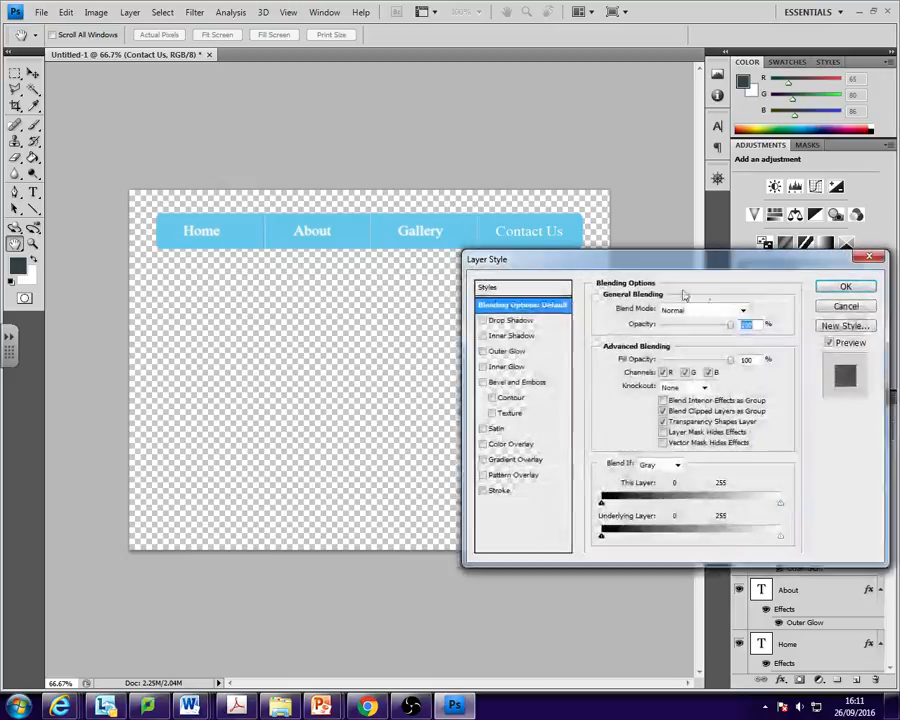
left_click(487, 350)
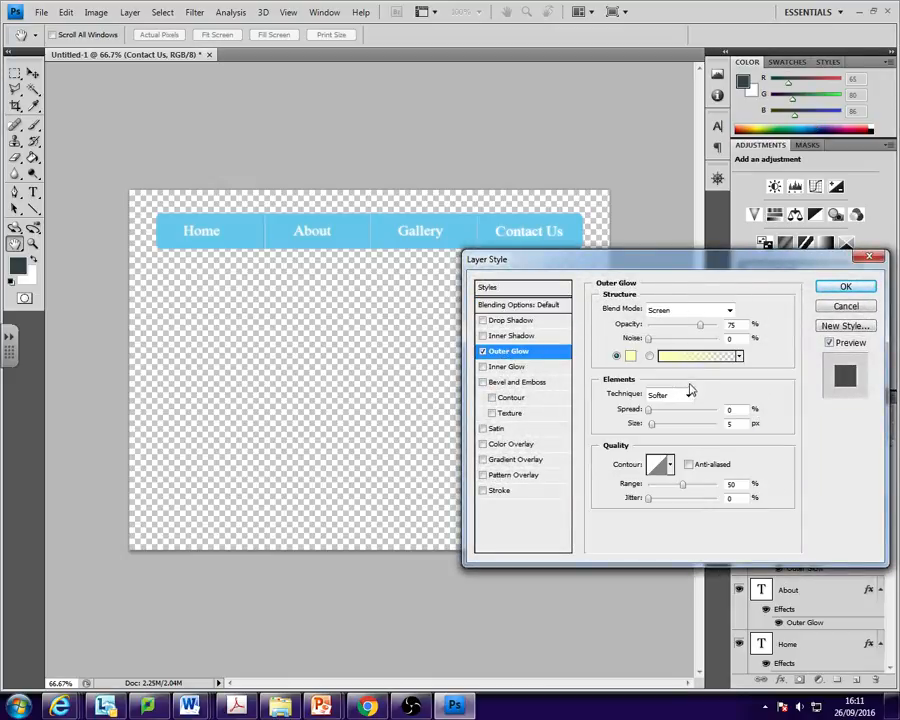
double_click(741, 325)
key("Return")
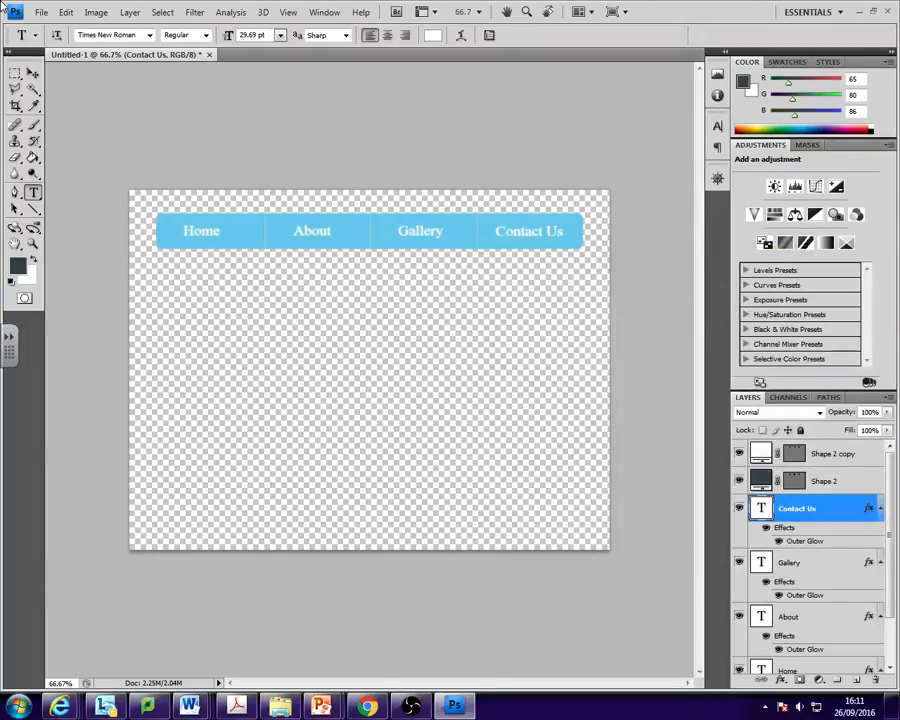
- Export the glowing navigation bar for the web as a PNG-24 named navrollover in the My Pictures folder
left_click(41, 13)
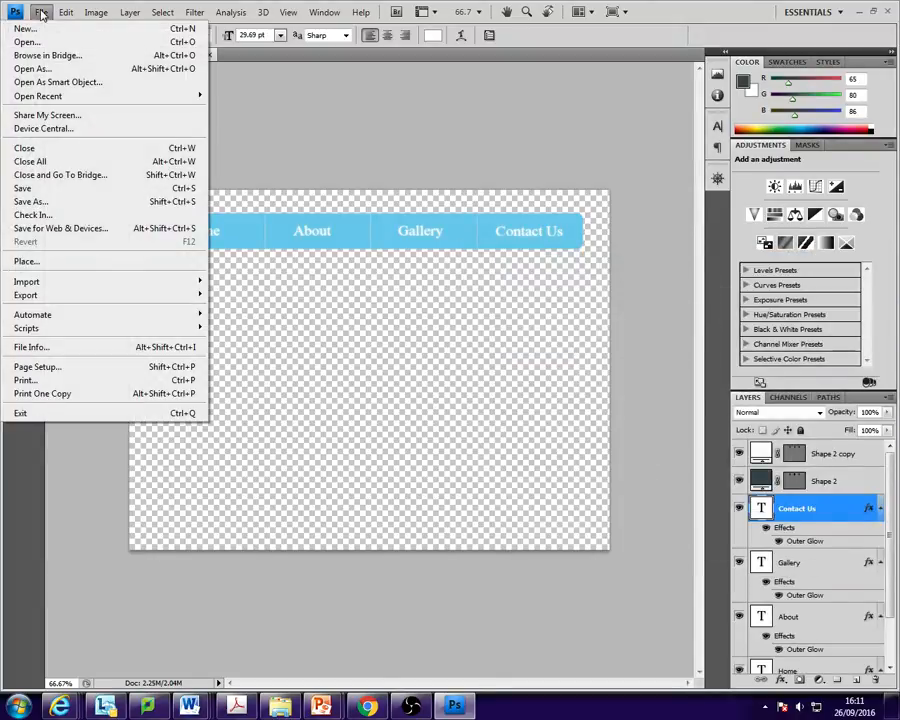
left_click(60, 228)
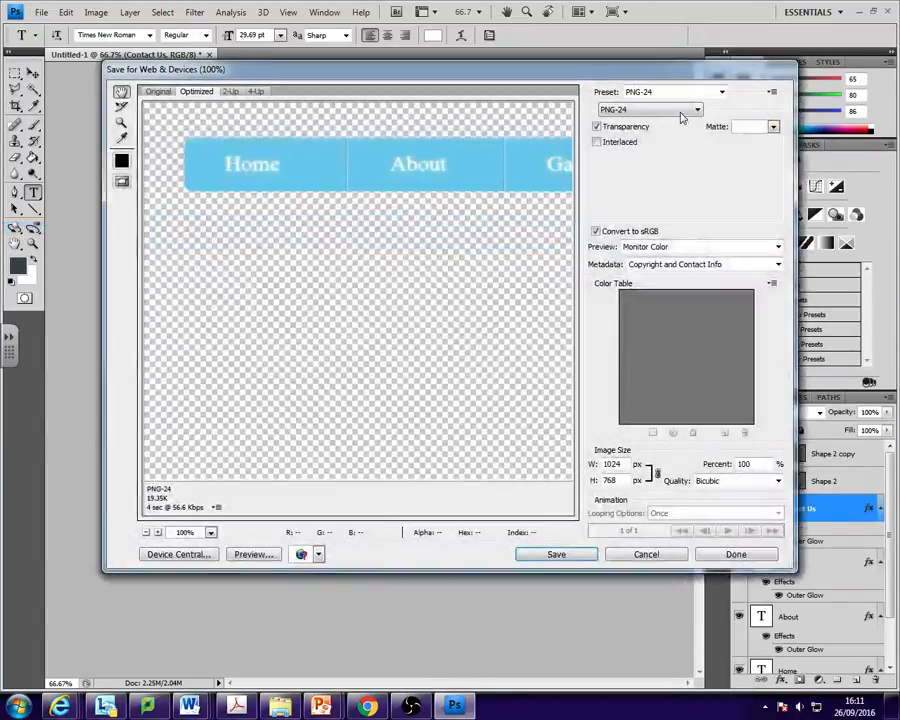
left_click(558, 555)
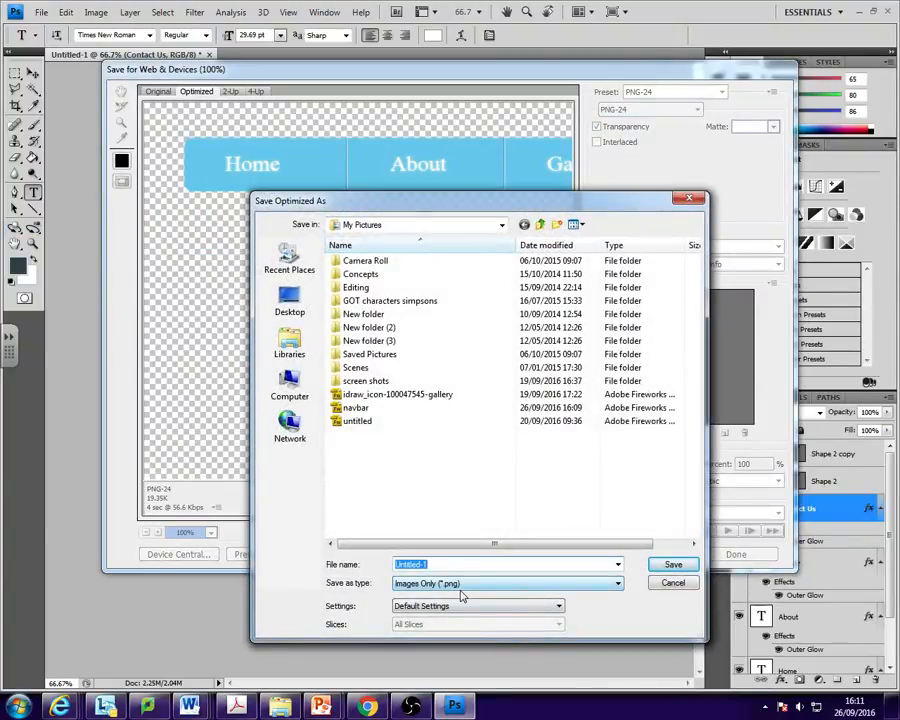
type("i")
key("BackSpace")
type("nav")
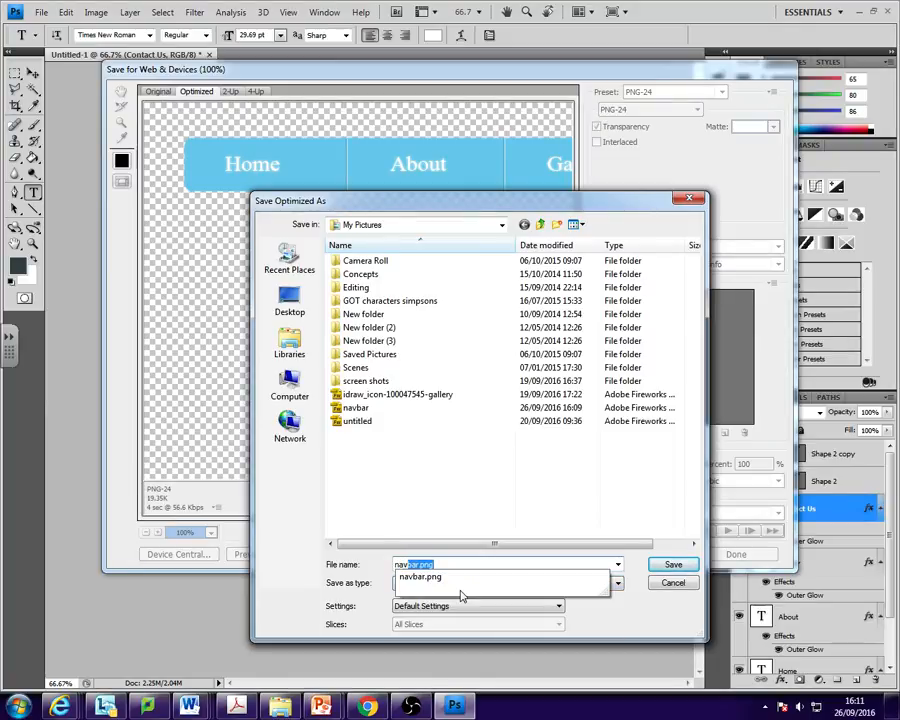
type("roll")
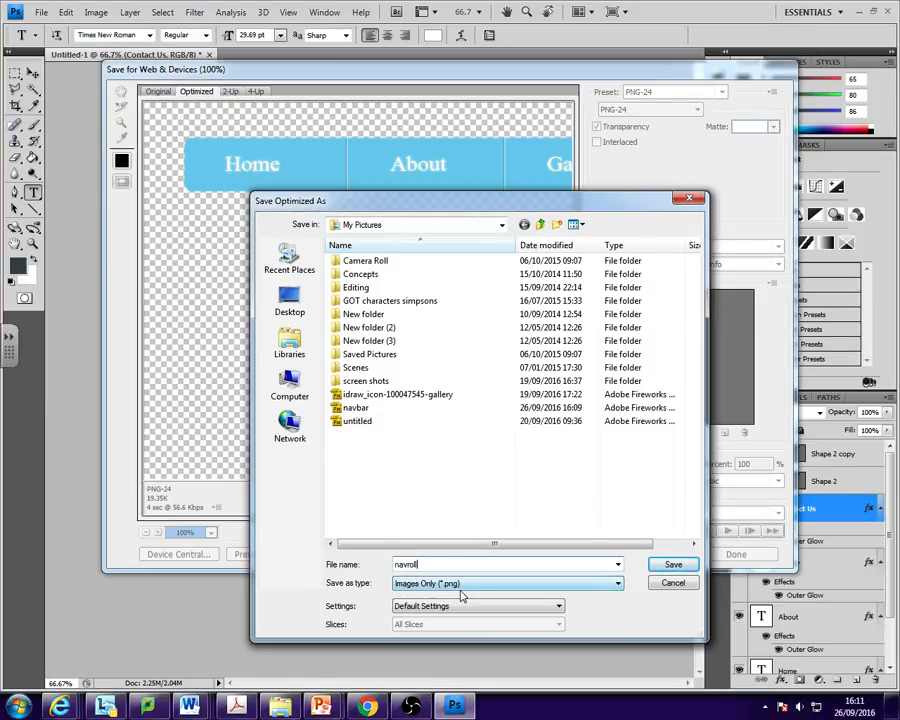
type("over")
left_click(671, 565)
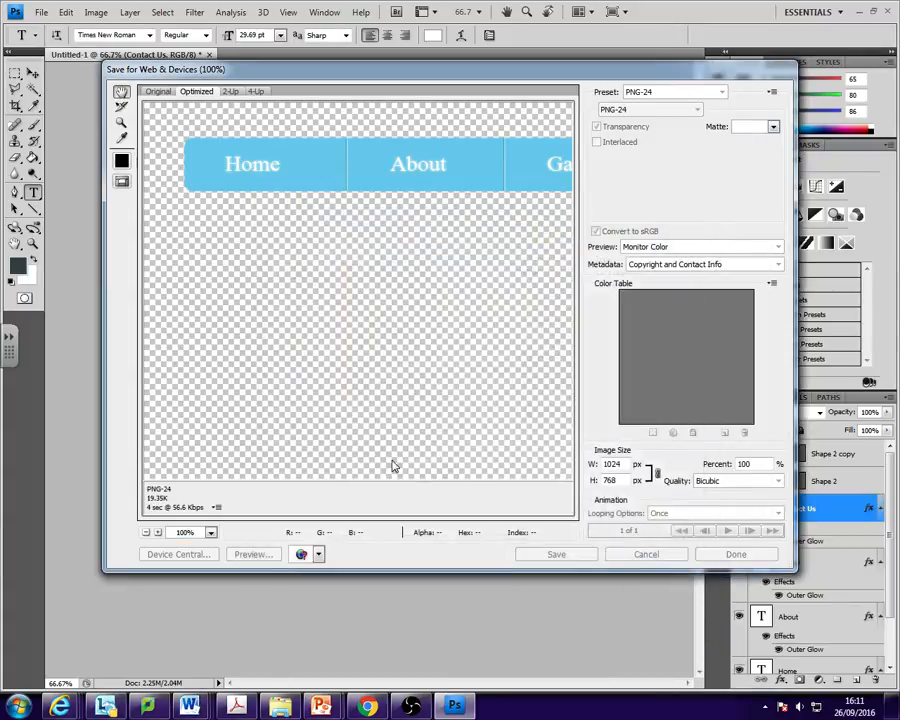